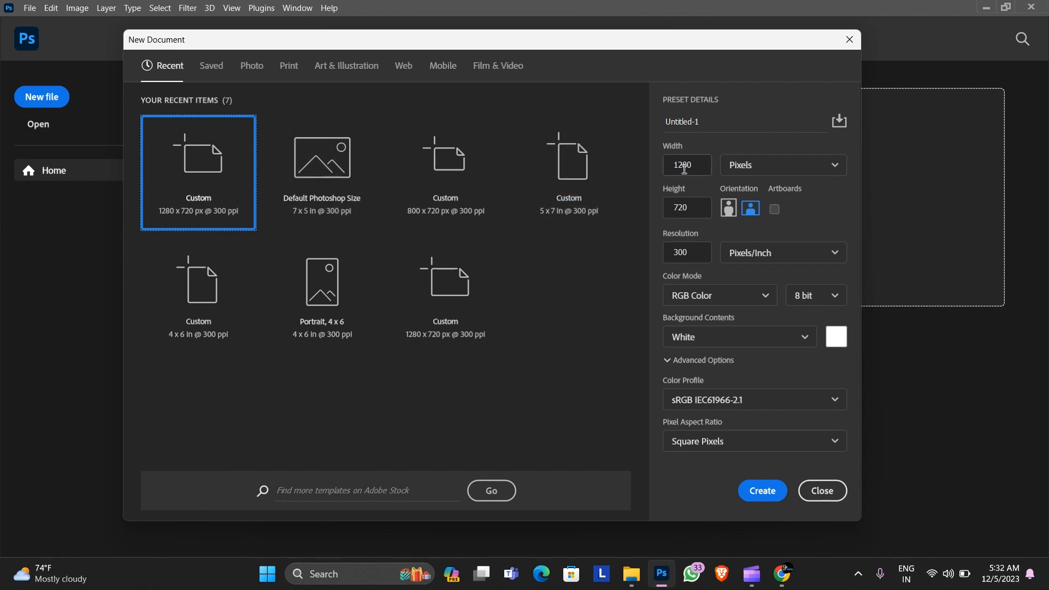
Create a new 1280 x 720 px document at 300 pixels/inch in RGB Color with a white background, and collapse the Character settings.
left_click(690, 168)
left_click(691, 208)
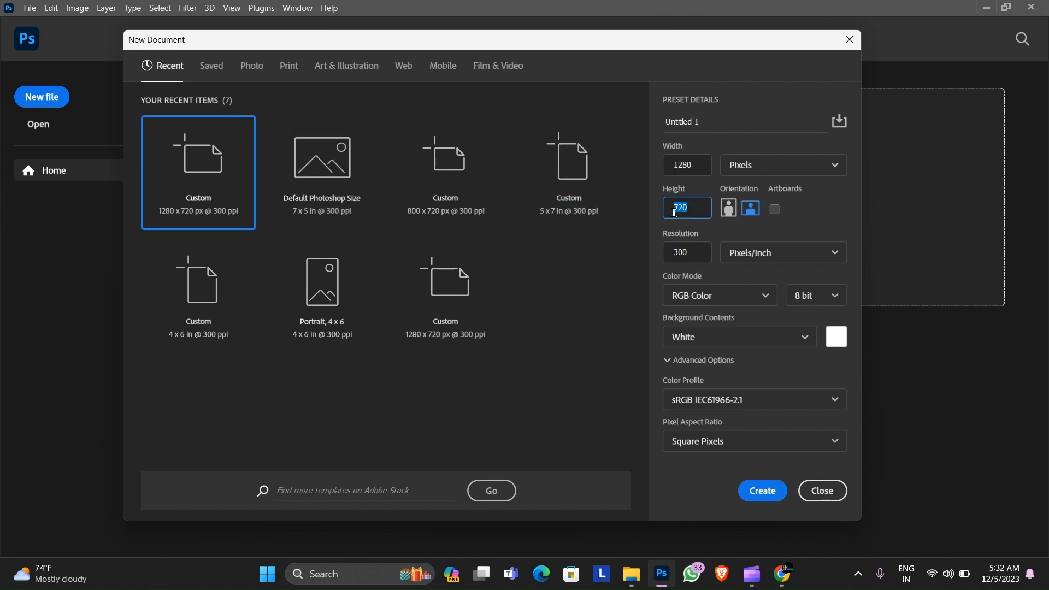
left_click(691, 252)
left_click(742, 297)
left_click(742, 297)
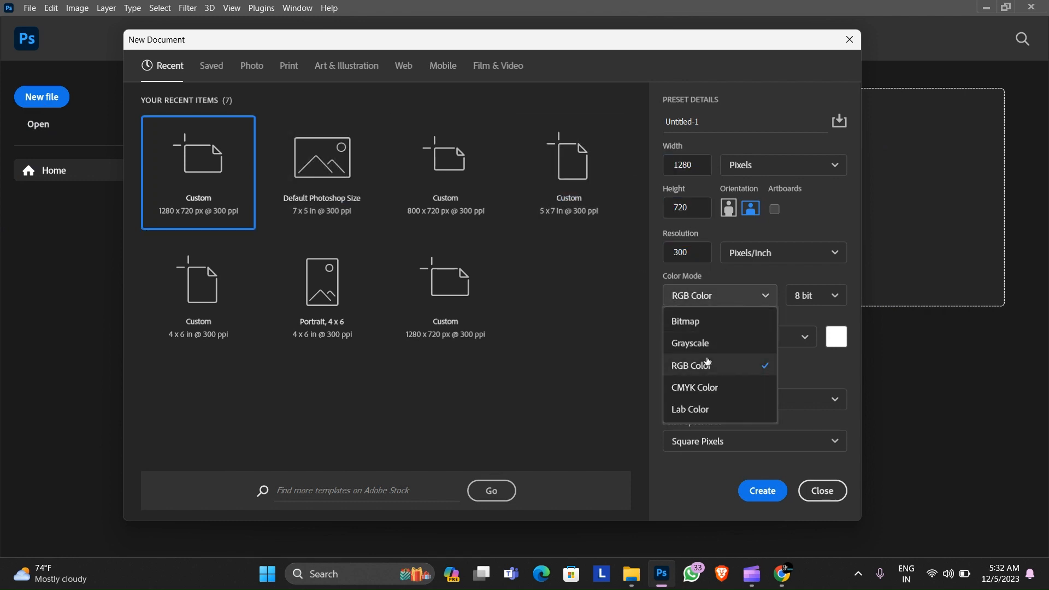
left_click(706, 362)
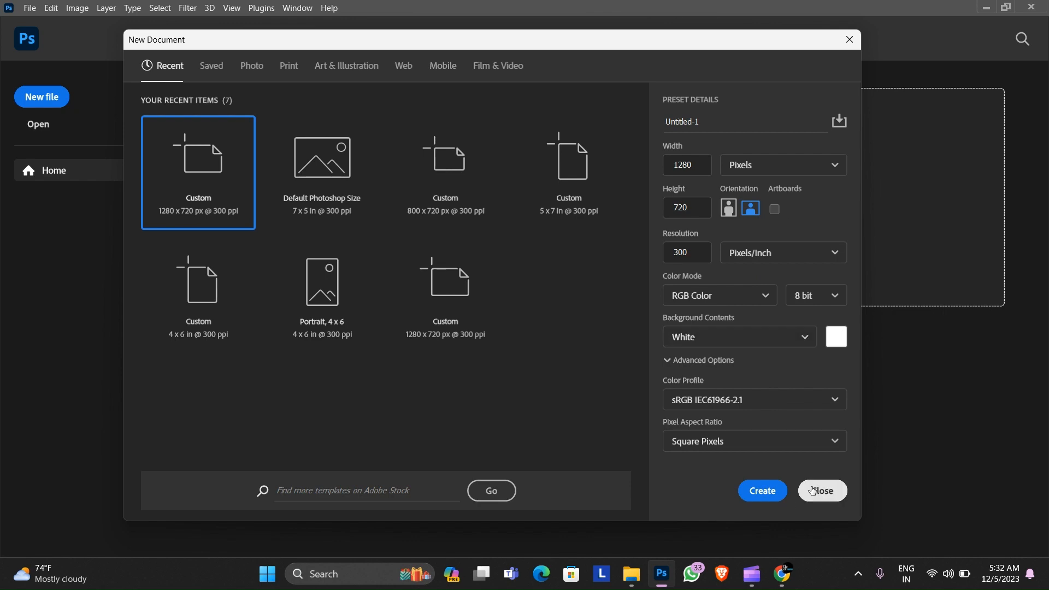
left_click(776, 493)
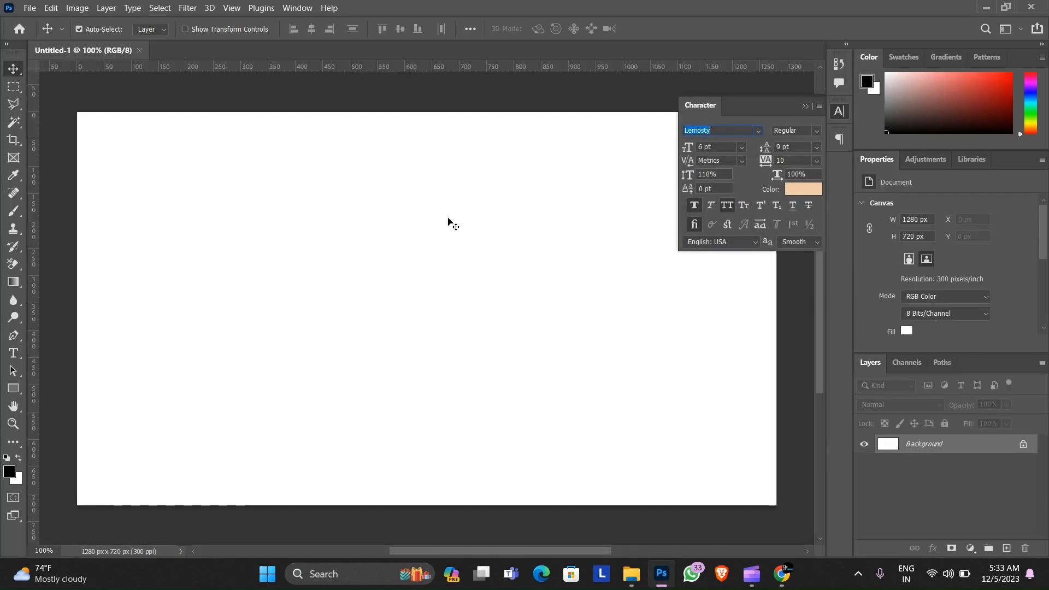
left_click(804, 107)
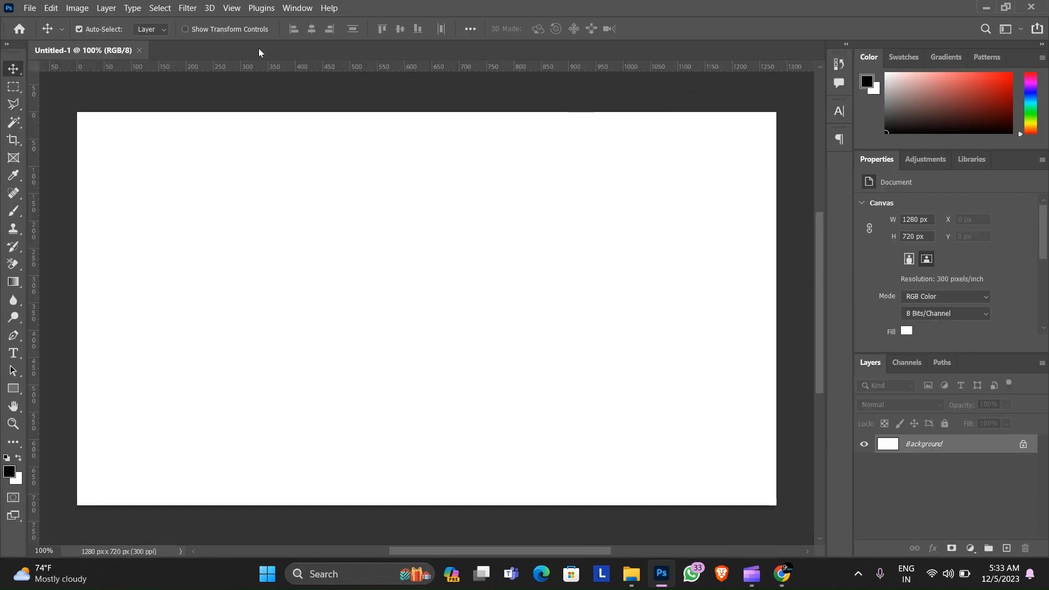
Open the v951-wan-10-c image from the Downloads folder.
left_click(30, 7)
left_click(34, 29)
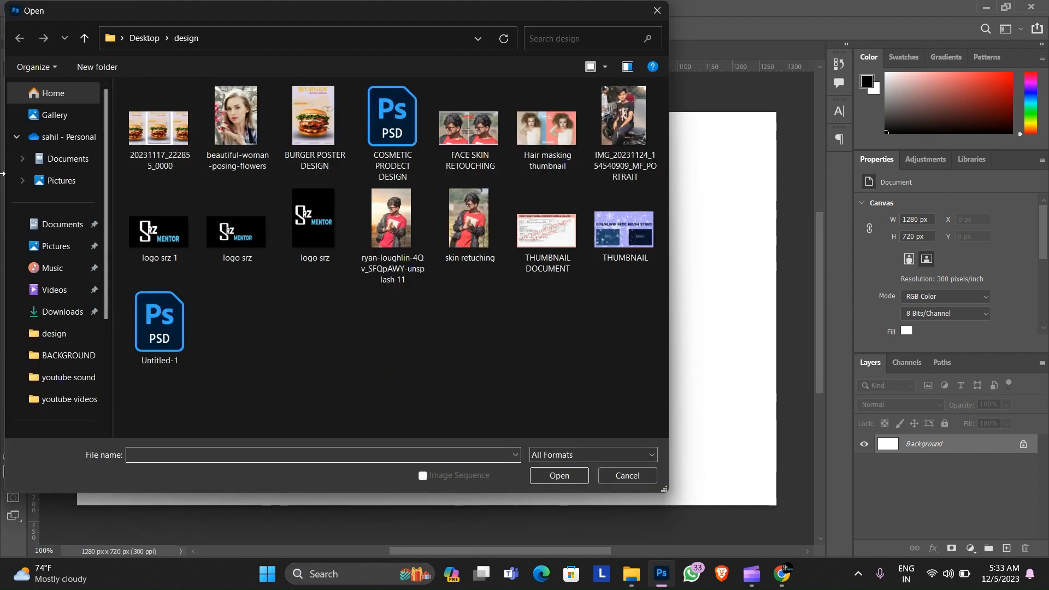
left_click(61, 312)
double_click(231, 262)
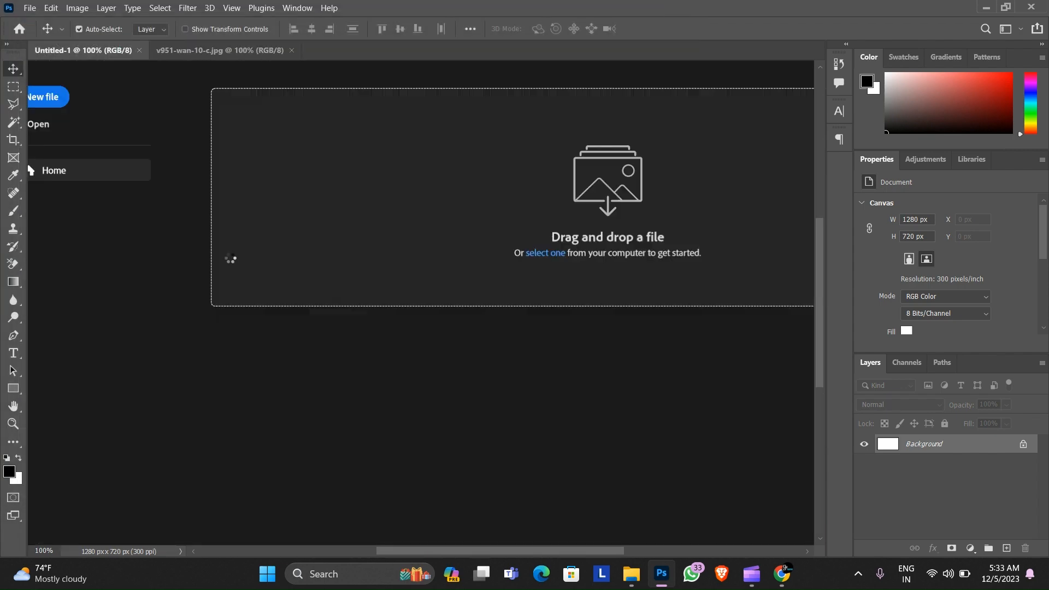
Unlock the podium image's background layer, convert it to a smart object and bring it into the Untitled-1 document.
left_click(1014, 450)
right_click(1004, 449)
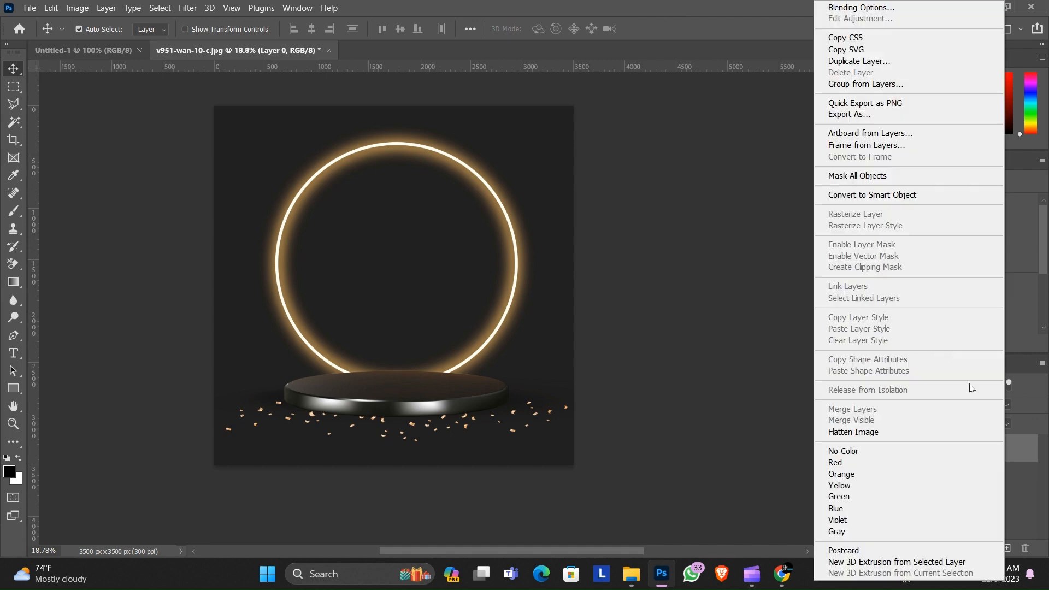
left_click(855, 202)
left_click_drag(549, 338, 384, 309)
Scale the podium image to about 731 x 731 px and align it with the canvas's upper and right edges.
scroll(384, 310, "down", 4)
key("ctrl+t")
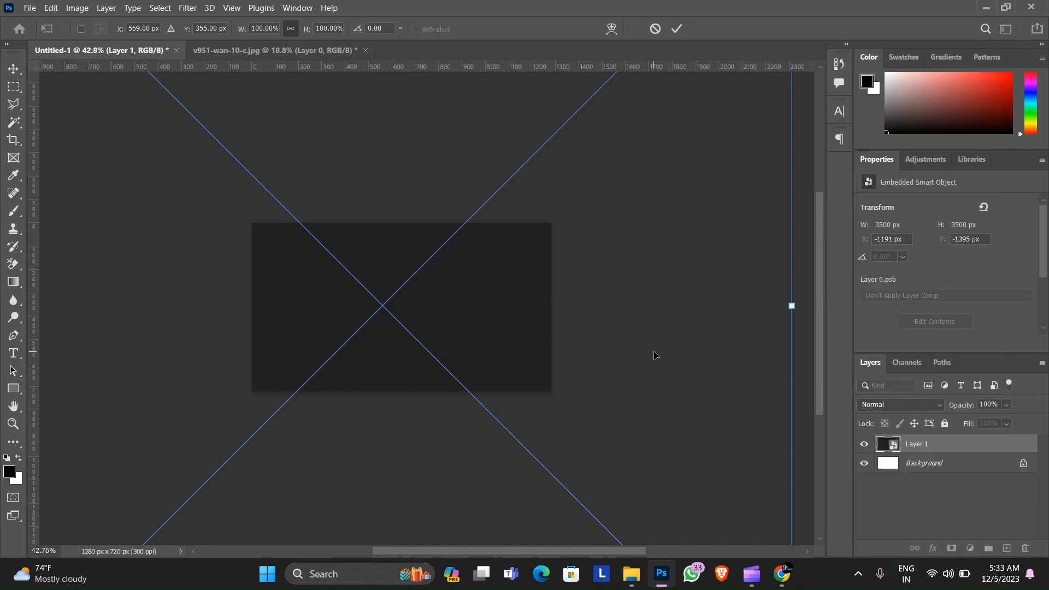
left_click_drag(787, 309, 504, 300)
left_click_drag(466, 199, 472, 263)
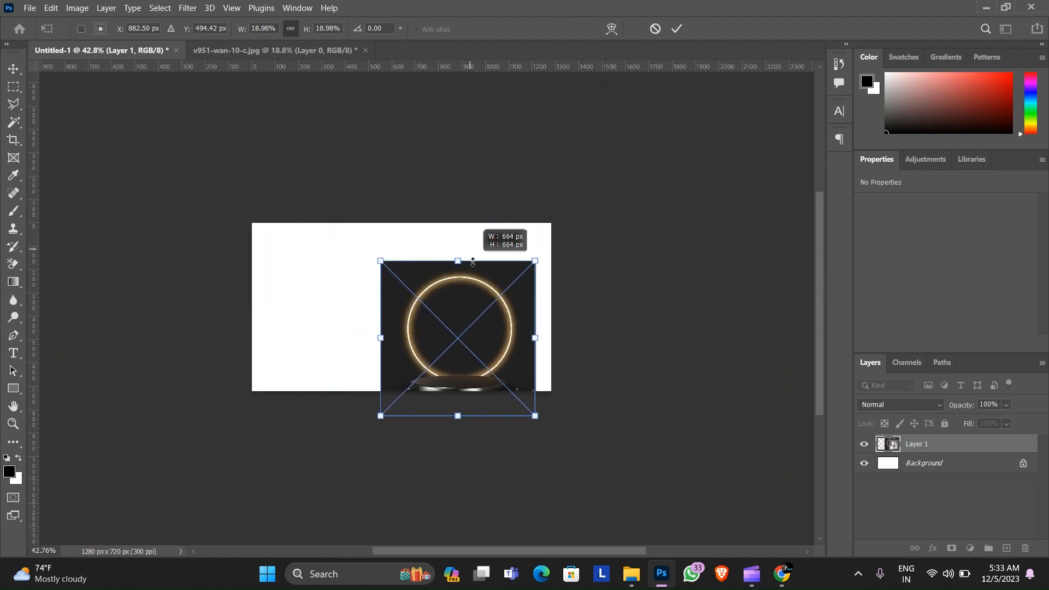
left_click_drag(459, 320, 474, 274)
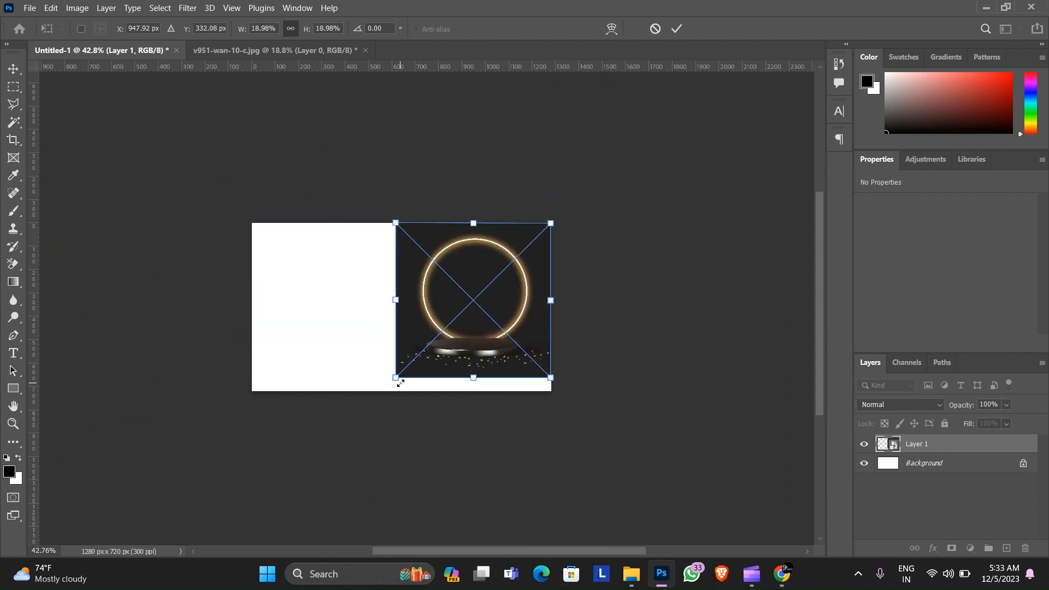
left_click_drag(396, 378, 388, 395)
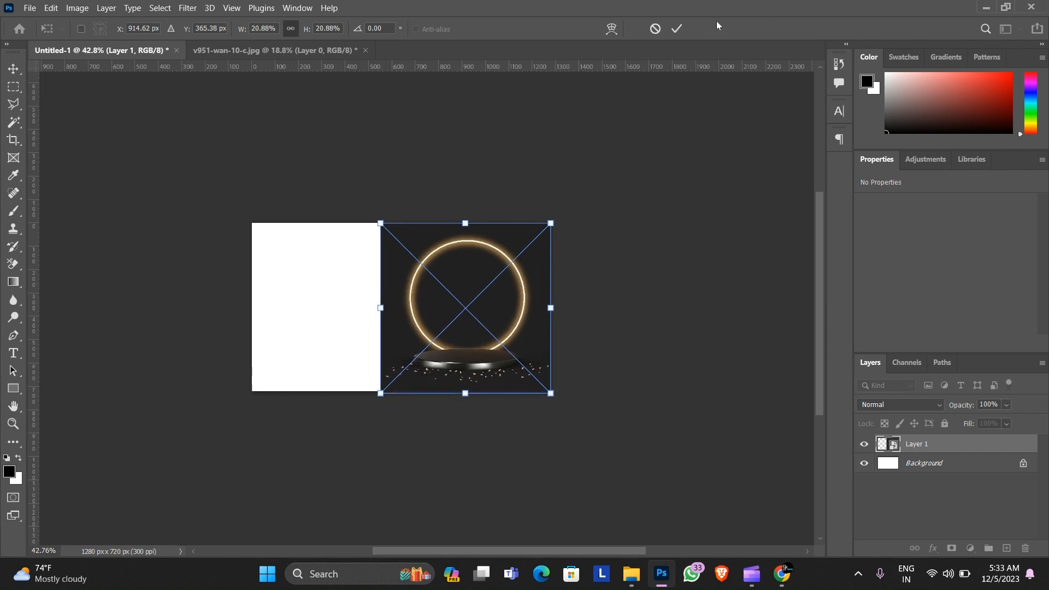
left_click(673, 30)
Rasterize the podium image layer.
scroll(442, 230, "up", 3)
scroll(445, 216, "down", 1)
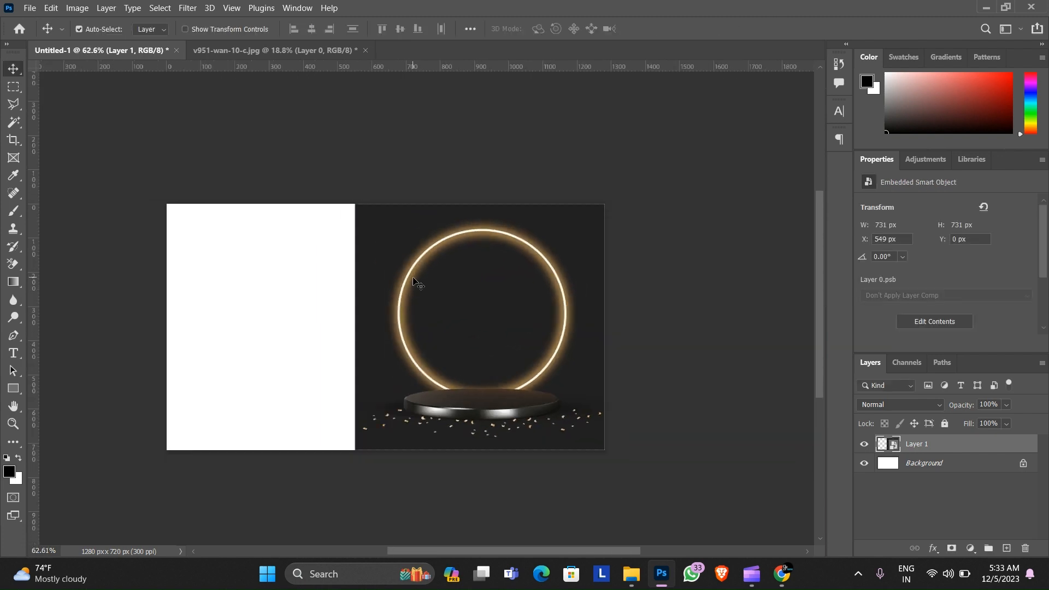
right_click(915, 449)
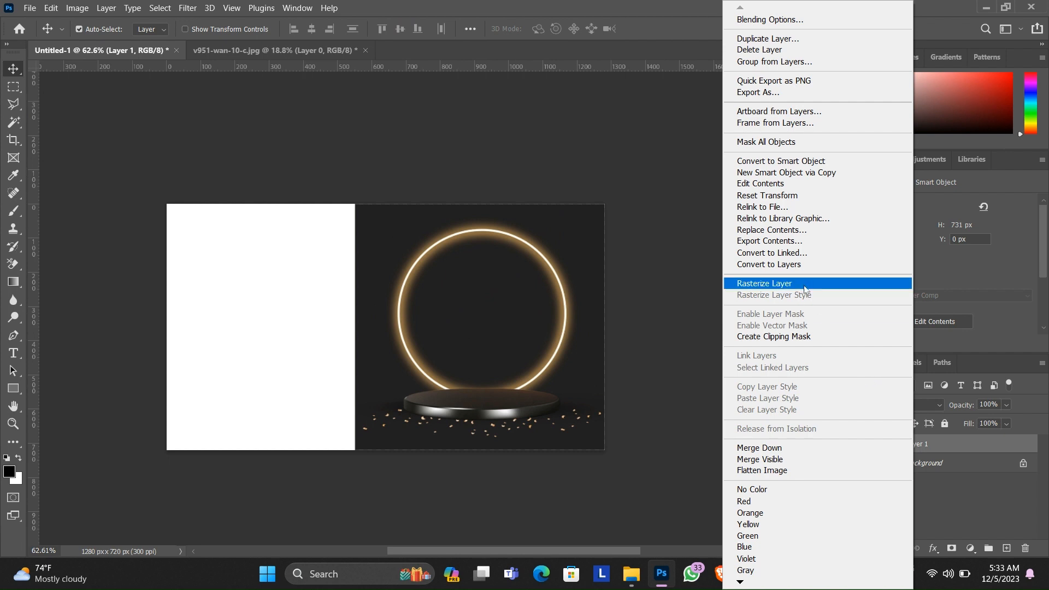
left_click(873, 286)
Select a full-height strip about 319 px wide left of the podium image, fill it to extend the dark background, and deselect.
left_click(13, 87)
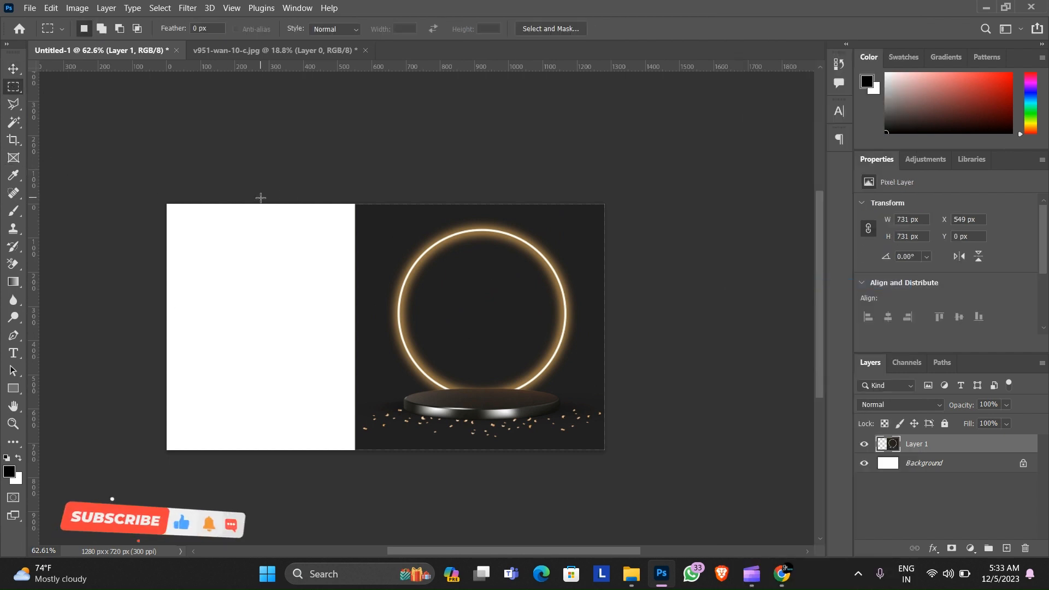
left_click_drag(253, 203, 362, 451)
right_click(363, 451)
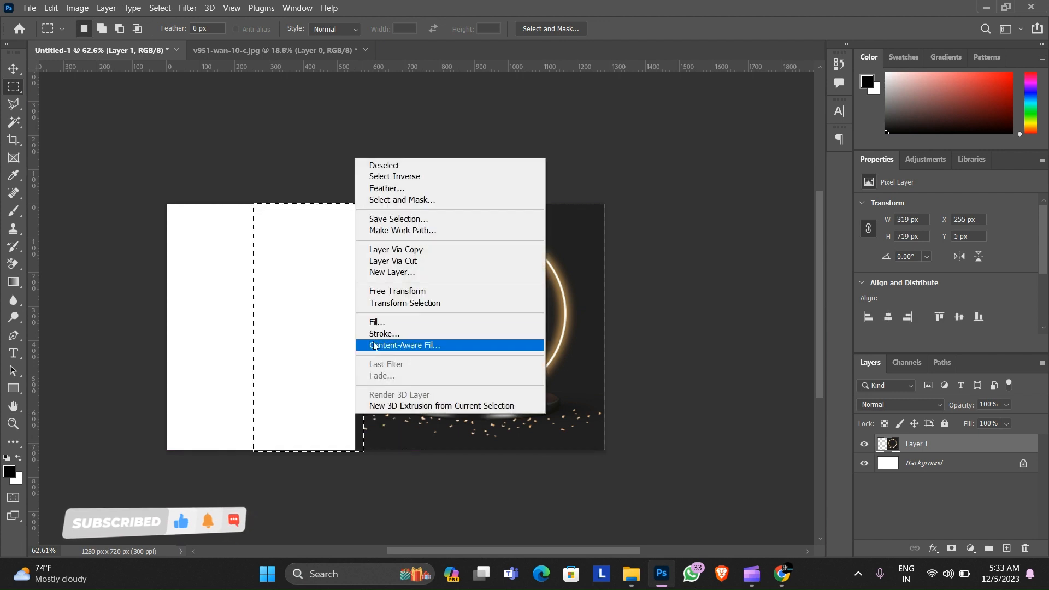
left_click(394, 327)
left_click(610, 132)
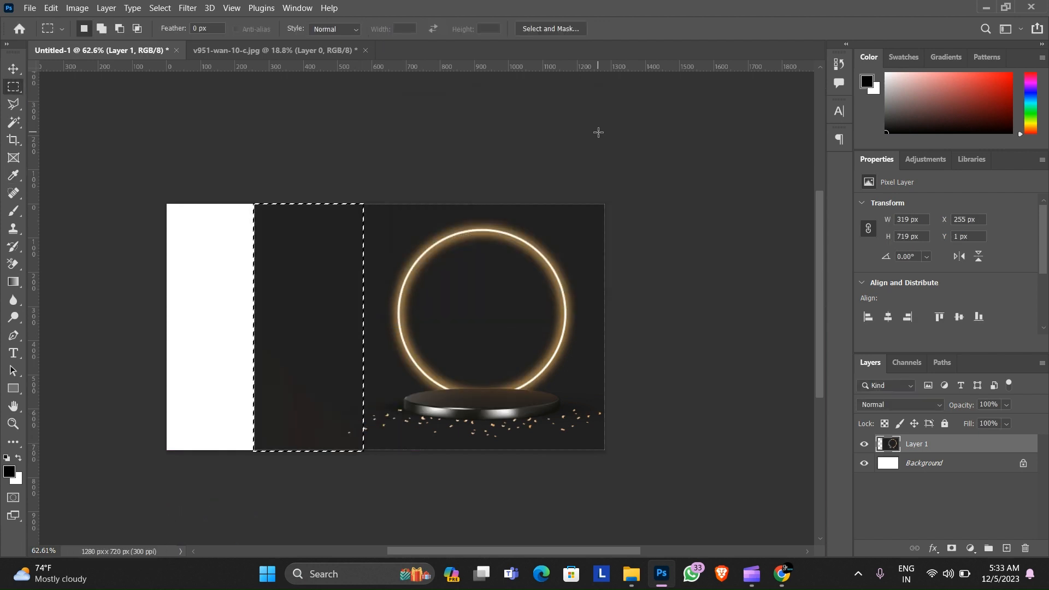
key("ctrl+d")
Select the remaining white strip at the canvas's left edge, about 298 x 720 px, fill it with dark background, and deselect.
scroll(328, 277, "down", 2)
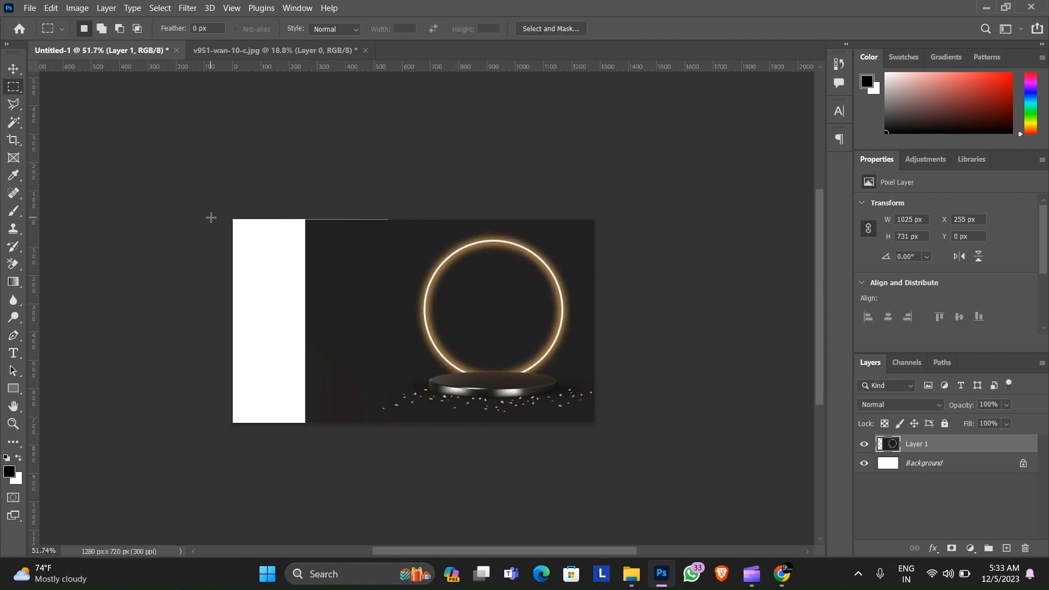
left_click_drag(227, 212, 317, 424)
right_click(290, 402)
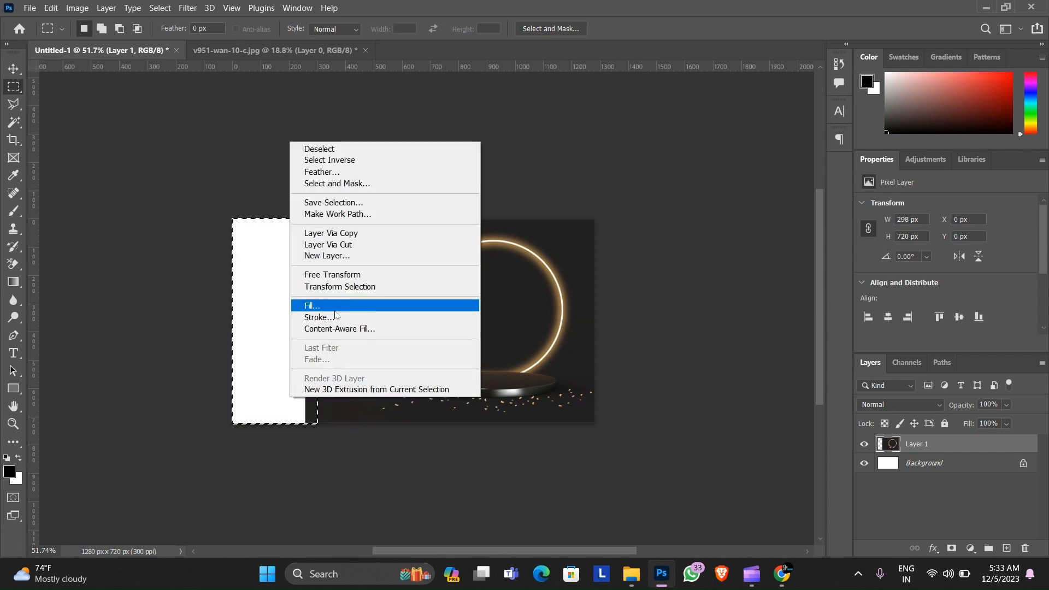
left_click(327, 306)
left_click(610, 132)
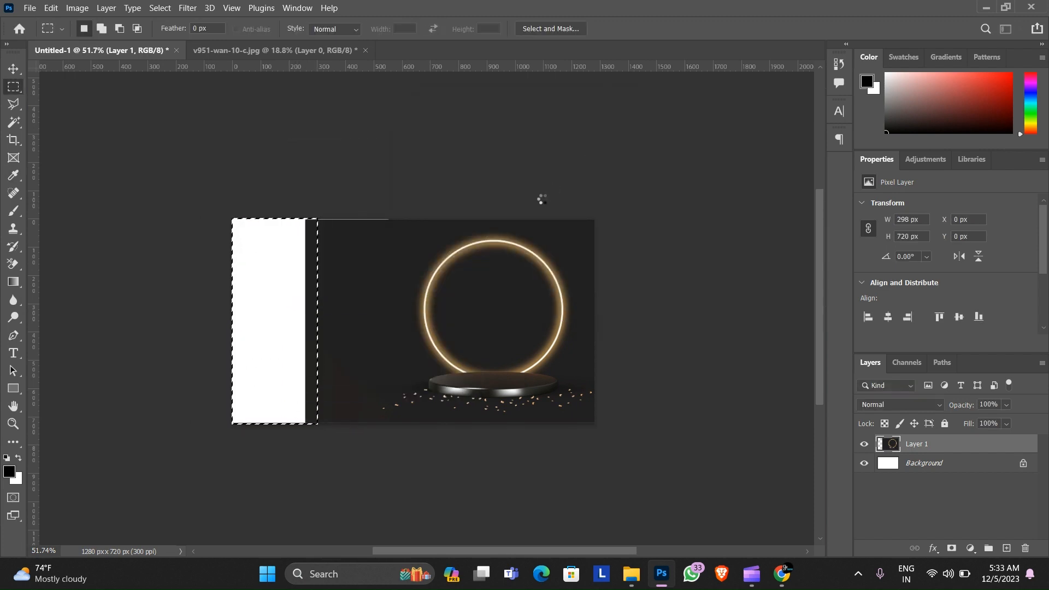
key("ctrl+d")
Fill a thin strip about 383 x 17 px along the canvas's upper edge to cover the leftover seam, and deselect.
scroll(468, 231, "up", 6)
left_click_drag(219, 164, 410, 172)
right_click(311, 168)
left_click(355, 334)
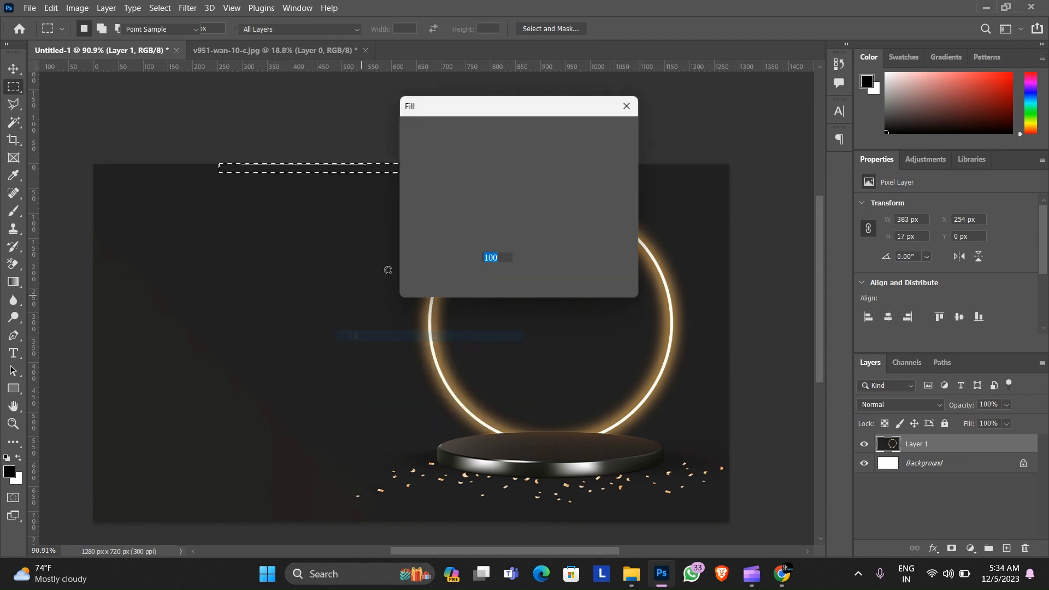
left_click(609, 133)
key("ctrl+d")
scroll(500, 164, "down", 2)
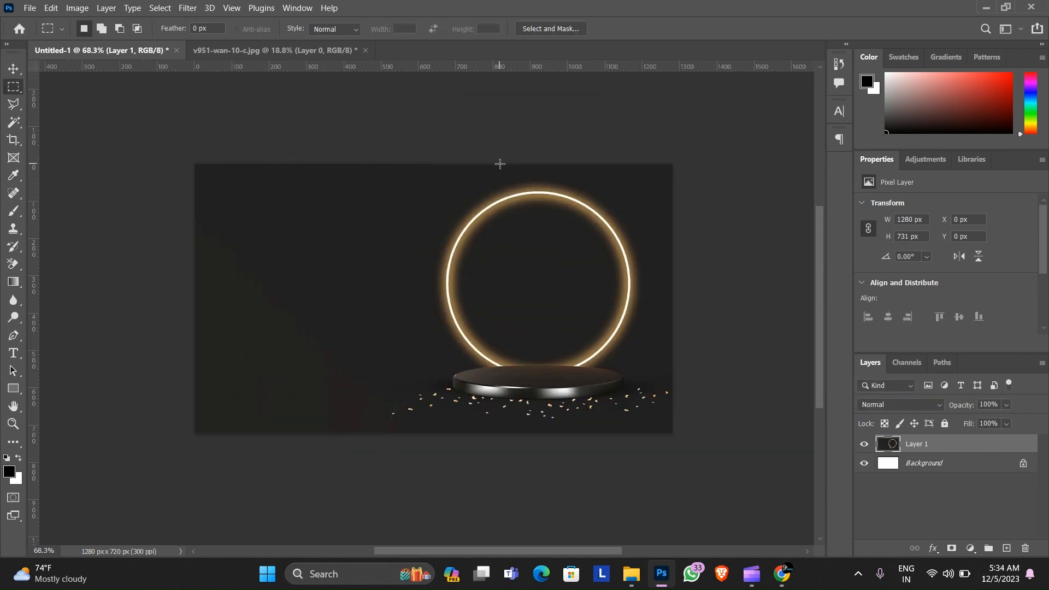
scroll(500, 164, "down", 3)
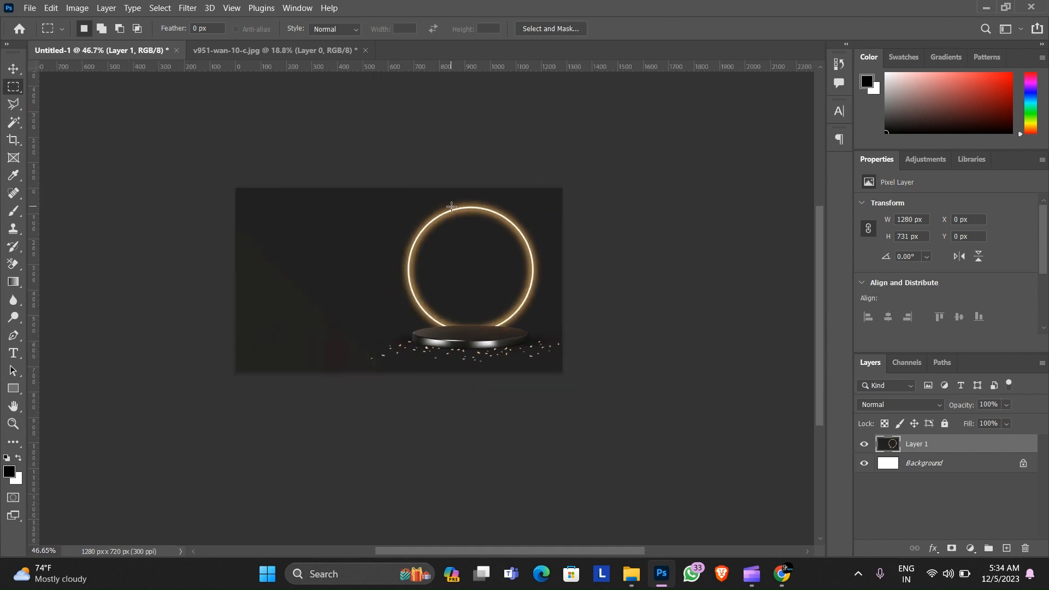
scroll(451, 206, "up", 1)
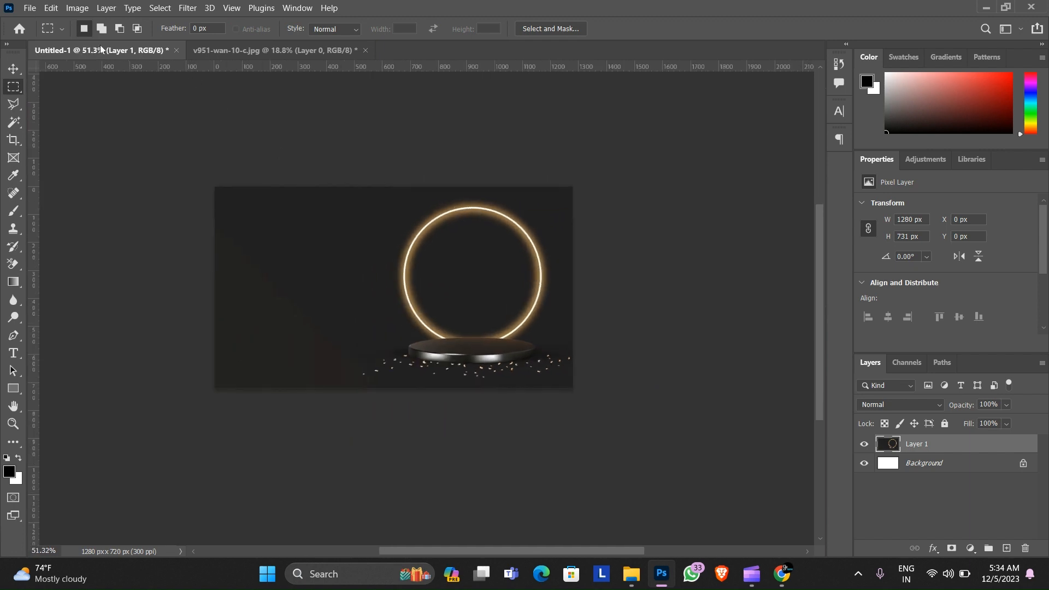
Open the perfume bottle image pngegg (1) from the Downloads folder.
left_click(29, 8)
left_click(25, 31)
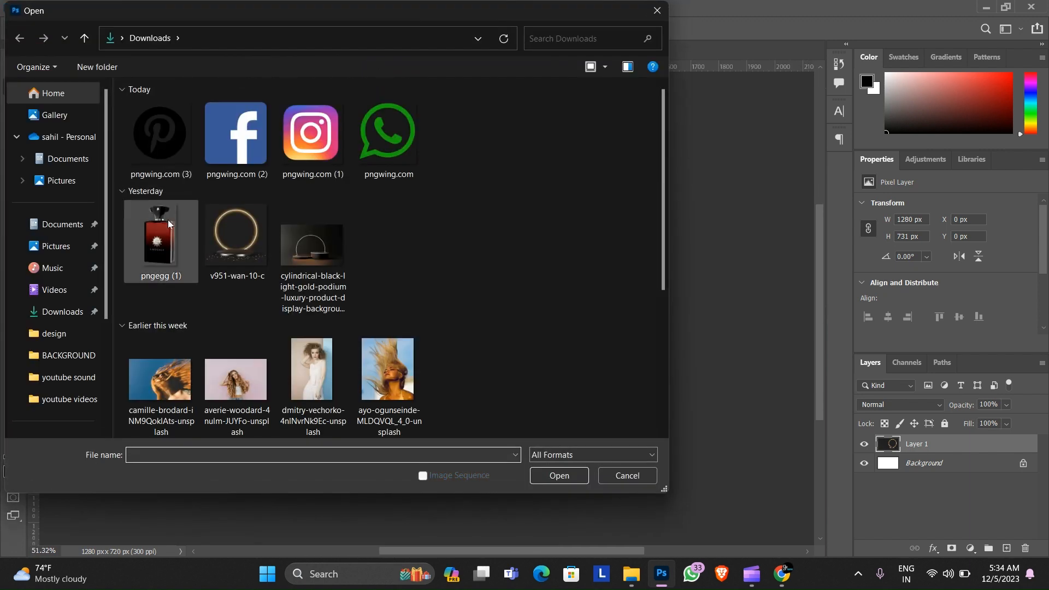
double_click(164, 231)
Convert the perfume bottle layer to a smart object and bring it into the Untitled-1 document over the glowing ring.
key("v")
right_click(902, 460)
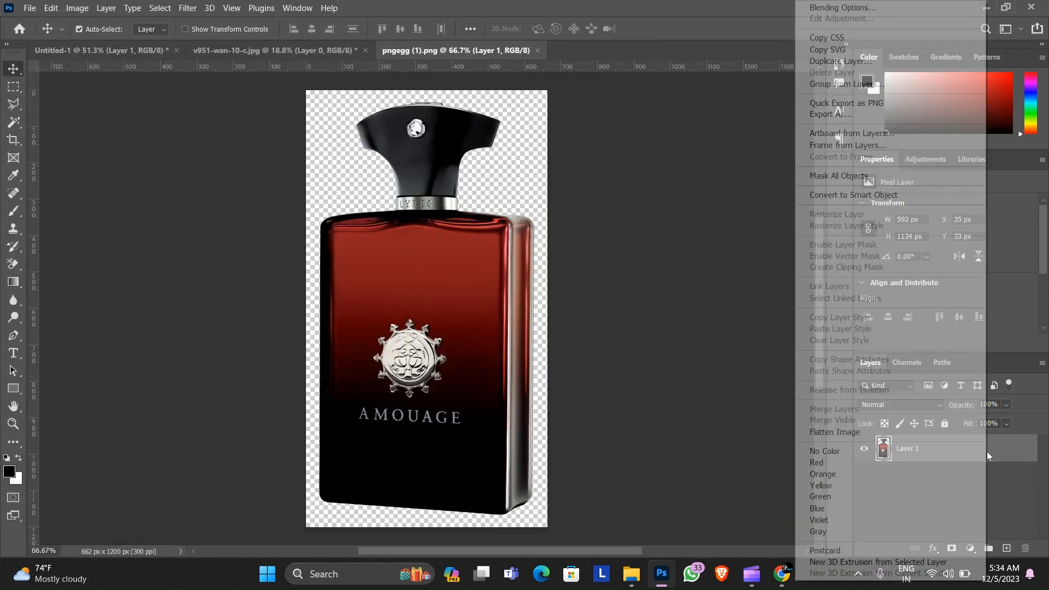
left_click(852, 195)
left_click_drag(511, 365, 128, 57)
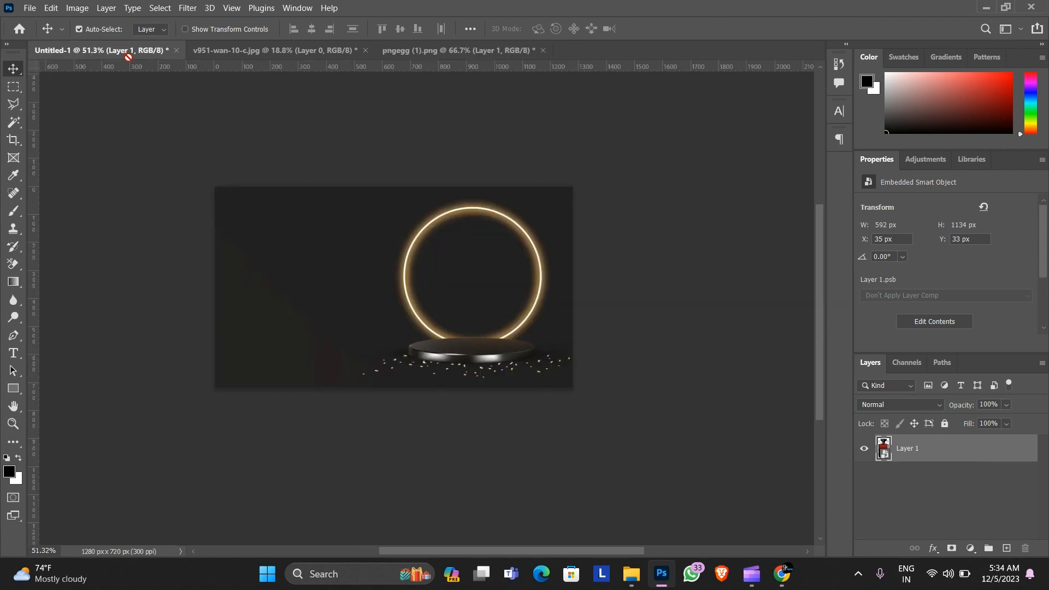
left_click_drag(456, 277, 458, 279)
Scale the perfume bottle to about 37% and stand it on the podium inside the glowing ring.
key("ctrl+t")
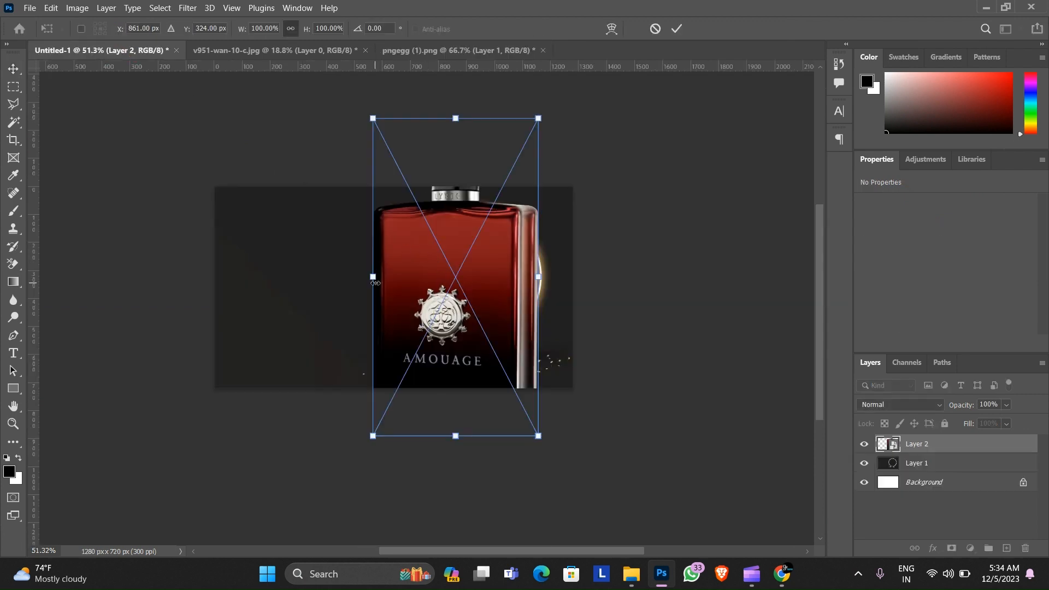
left_click_drag(375, 280, 460, 289)
scroll(500, 271, "up", 5)
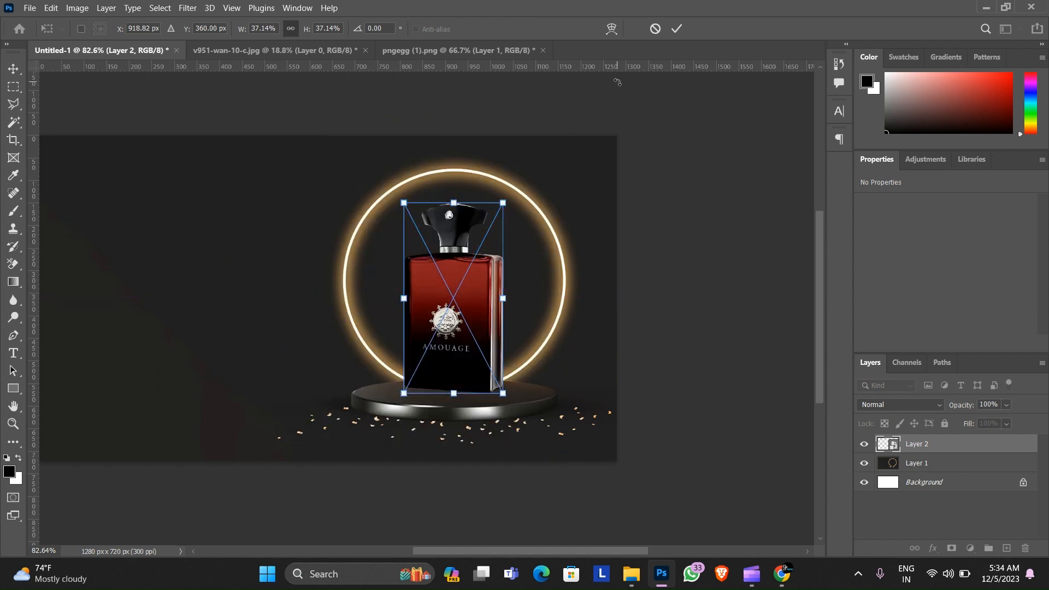
left_click(679, 27)
scroll(526, 212, "down", 1)
Nudge the bottle left and down on the podium to about X 801 px, Y 160 px.
left_click_drag(503, 219, 527, 212)
key("Left")
key("Left")
key("Left")
key("Left")
key("Left")
key("Left")
key("Left")
key("Left")
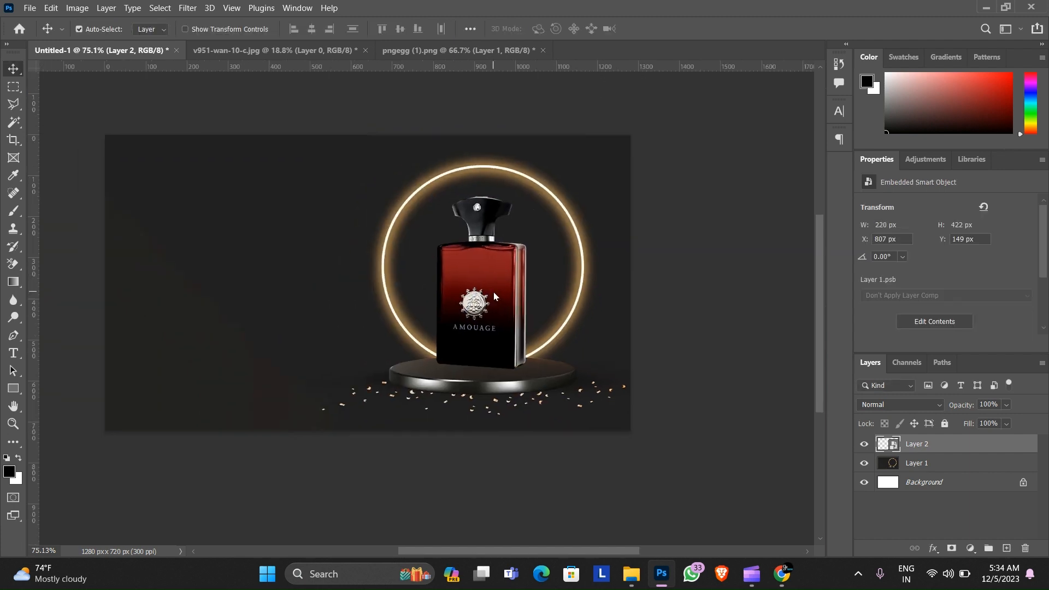
key("Down")
key("Down")
key("Down")
key("Down")
key("Down")
key("Down")
key("Down")
key("Down")
key("Down")
key("Down")
key("Down")
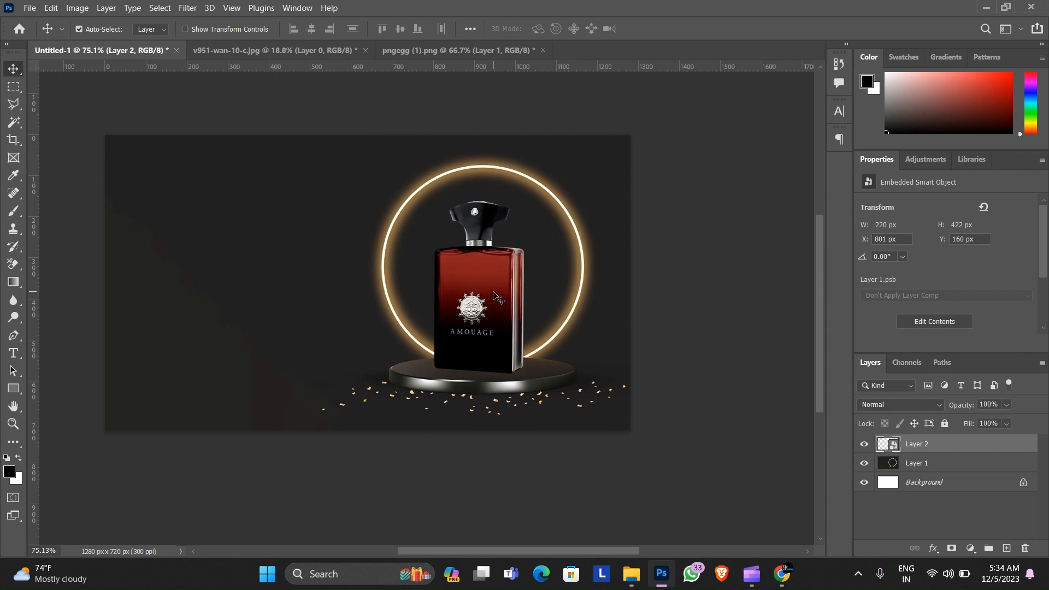
Enlarge the perfume bottle to about 234 x 448 px.
key("ctrl+t")
mouse_move(480, 201)
left_mouse_down()
mouse_move(480, 165)
mouse_move(479, 190)
left_mouse_up()
left_click(681, 29)
scroll(541, 215, "down", 2)
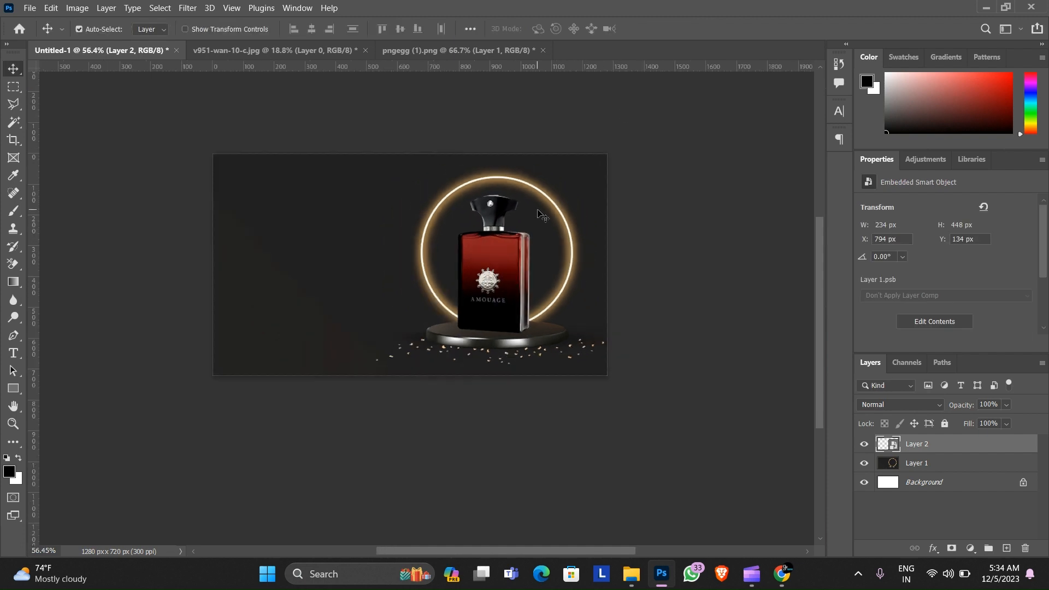
Nudge the bottle 4 px down and 3 px right to X 797 px, Y 138 px.
key("Down")
key("Down")
key("Down")
key("Down")
key("Right")
key("Right")
key("Right")
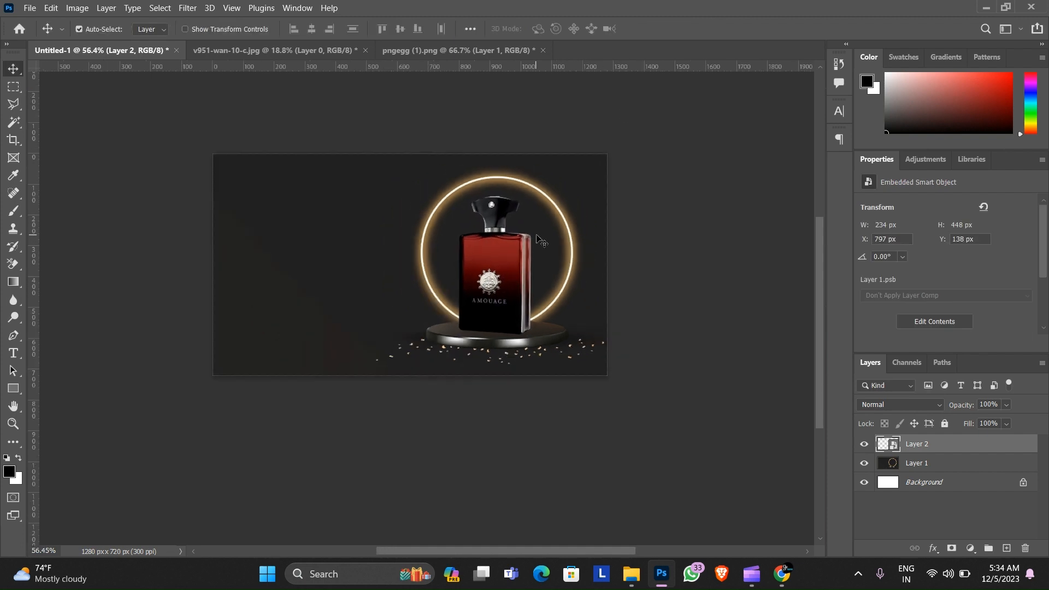
Set the Type tool's text color to #e8a768, sampled from the golden confetti beside the podium.
scroll(517, 218, "up", 1)
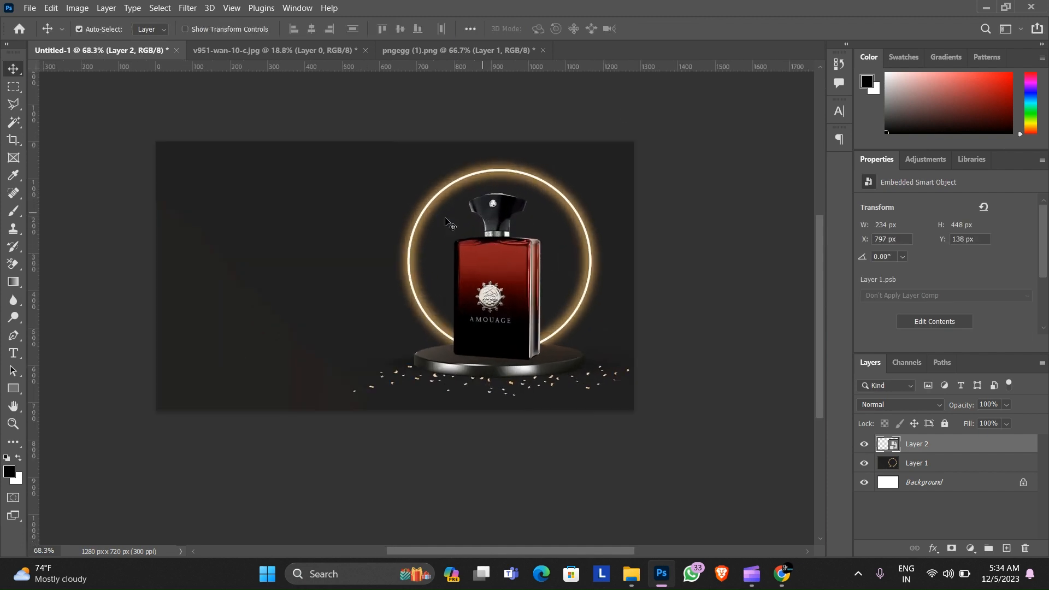
left_click(13, 352)
left_click(545, 28)
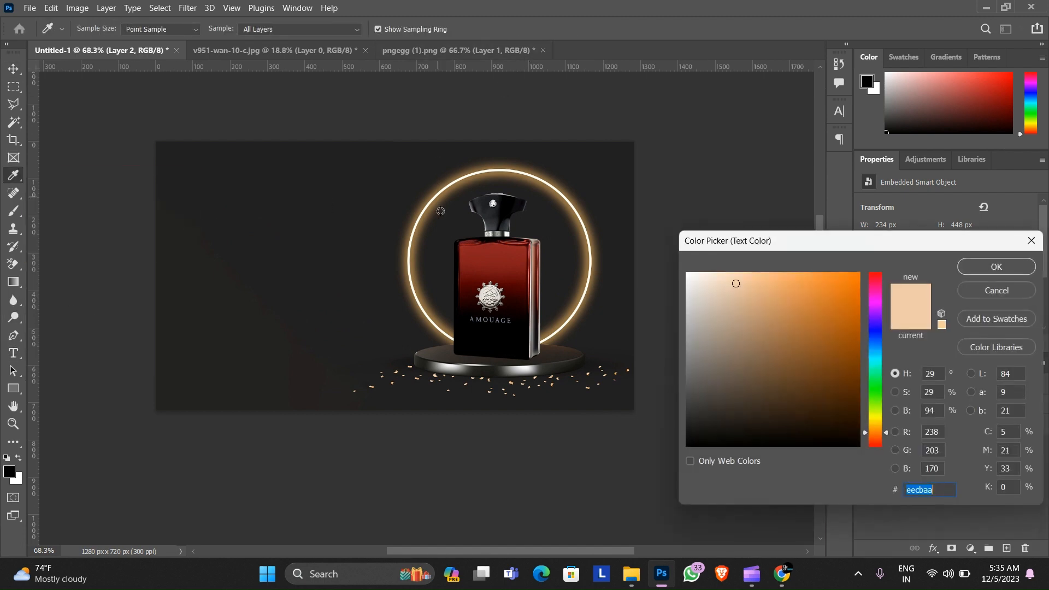
key("Caps_Lock")
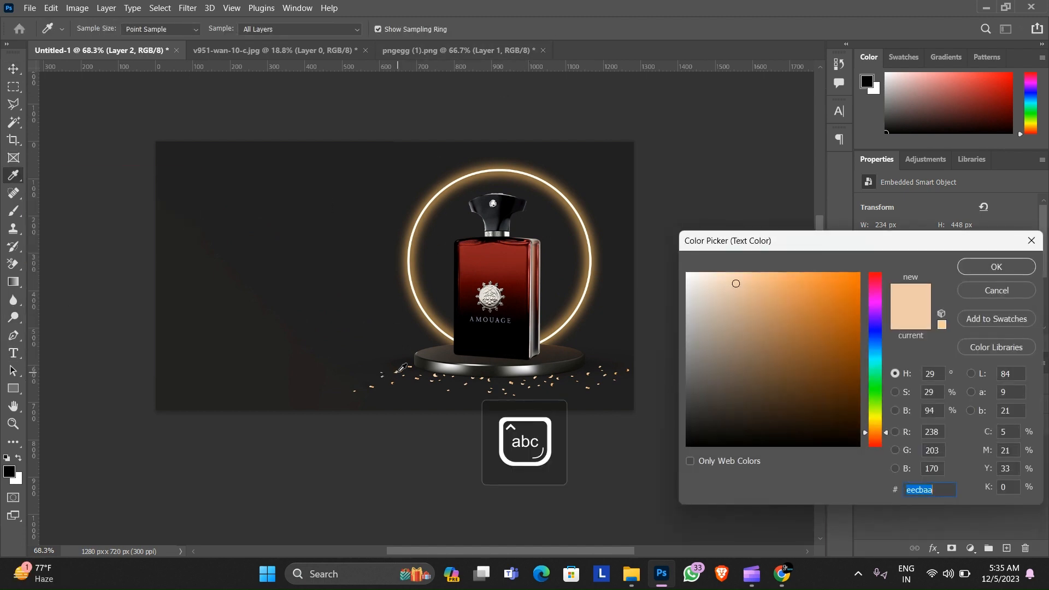
left_click(399, 370)
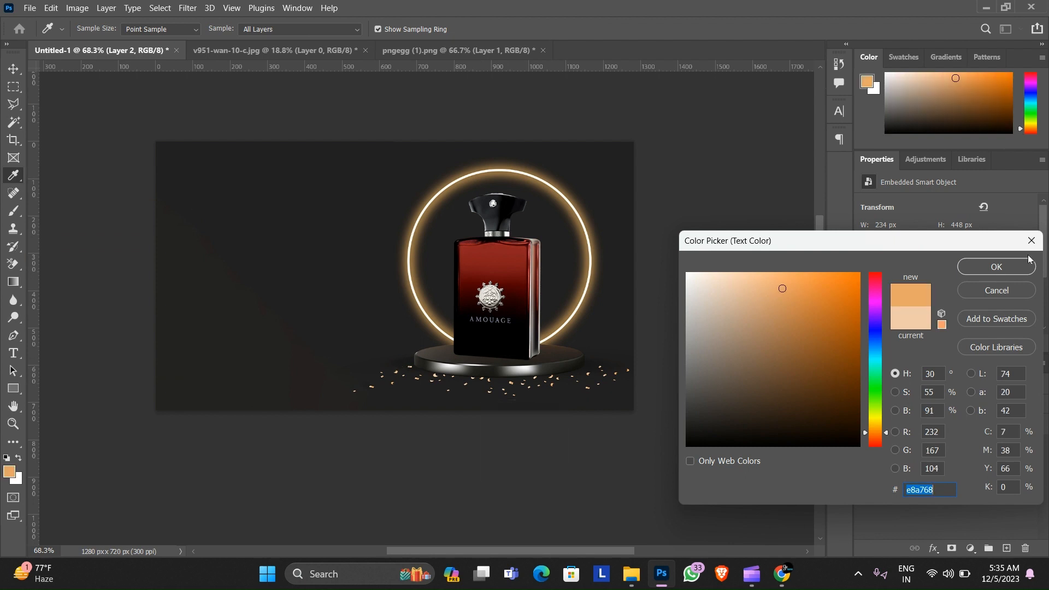
left_click(992, 265)
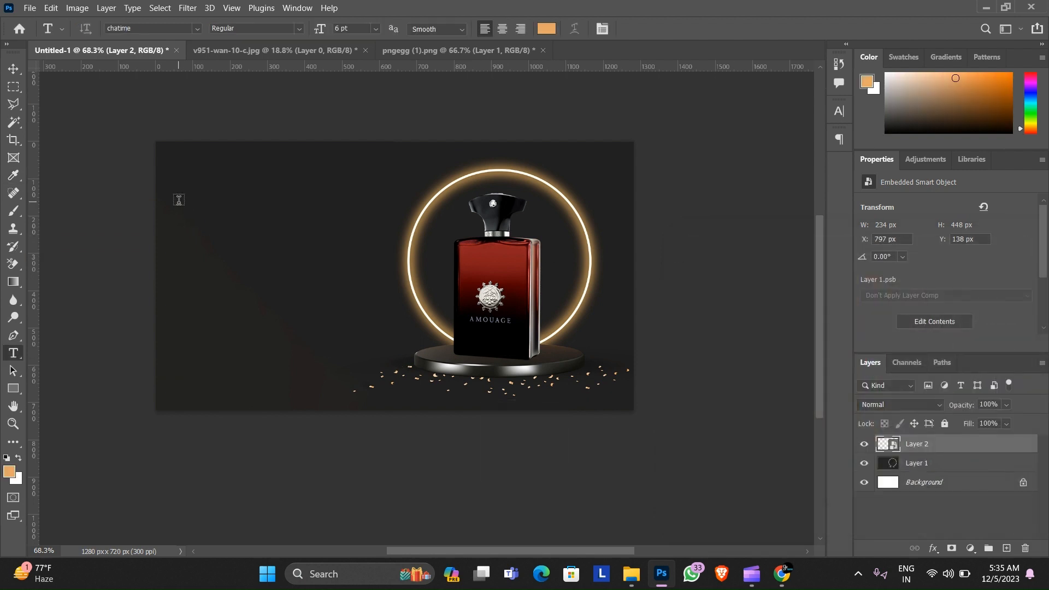
Add the two-line uppercase title "AMOUGE PERFUME" in the empty dark area beside the bottle.
left_click(179, 200)
key("BackSpace")
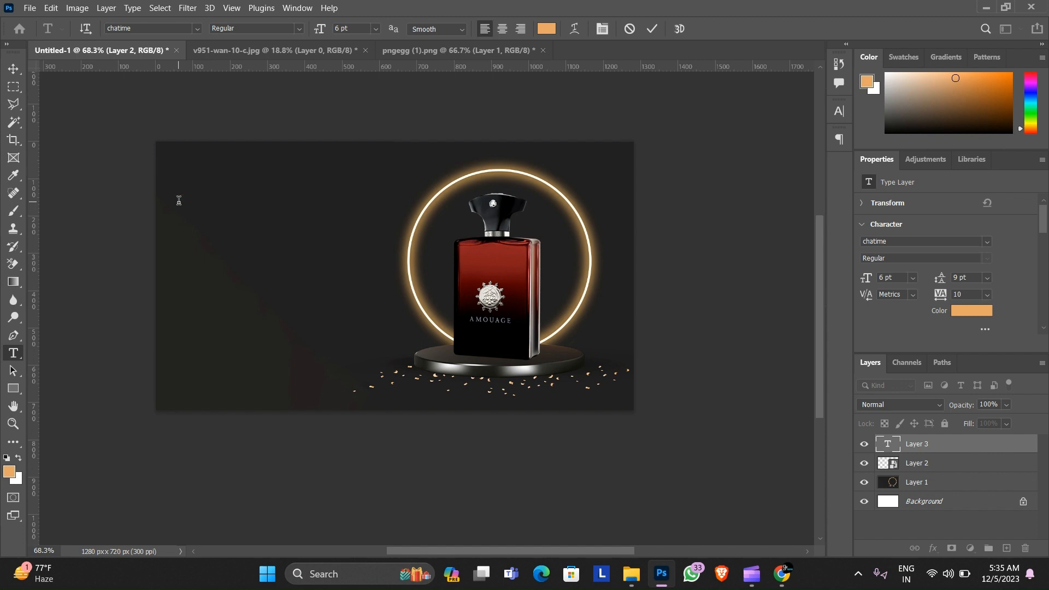
key("Caps_Lock")
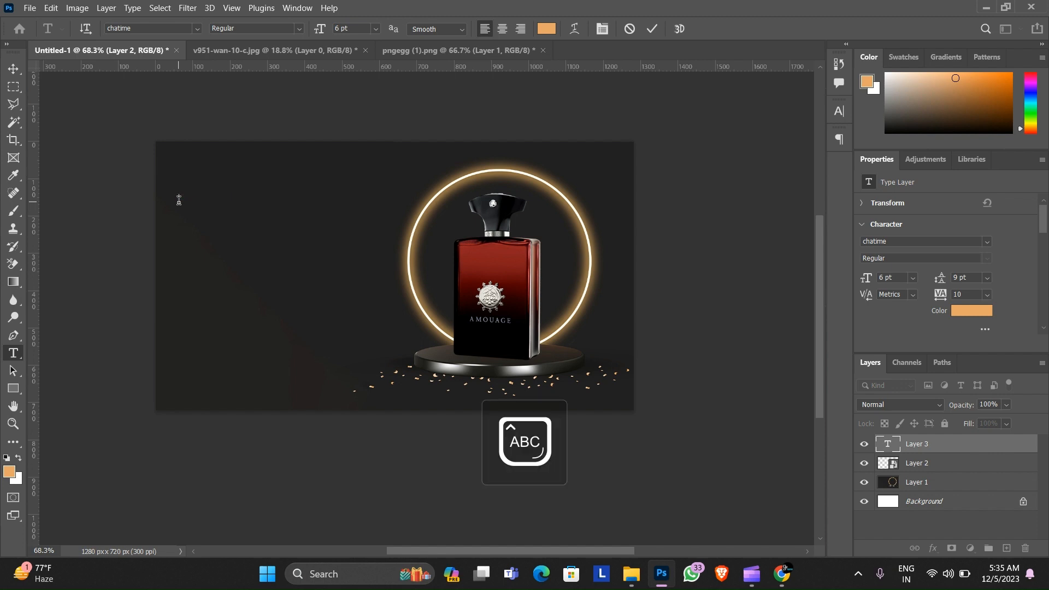
type("AMOUGE")
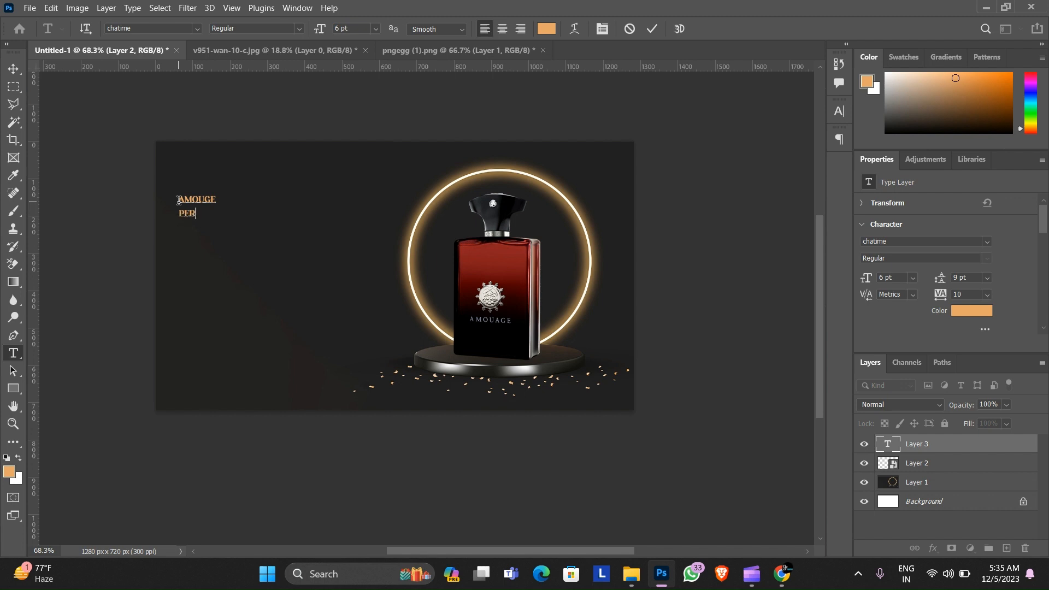
left_click(652, 29)
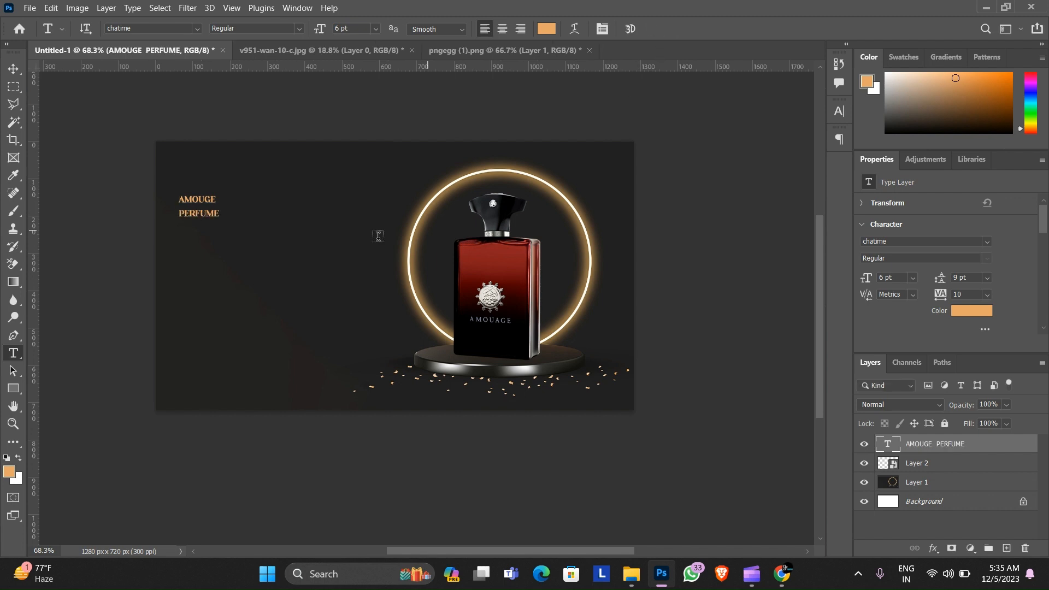
Scale the title up proportionally to about 309%, making its font size about 18.54 pt.
scroll(163, 215, "up", 1)
key("ctrl+t")
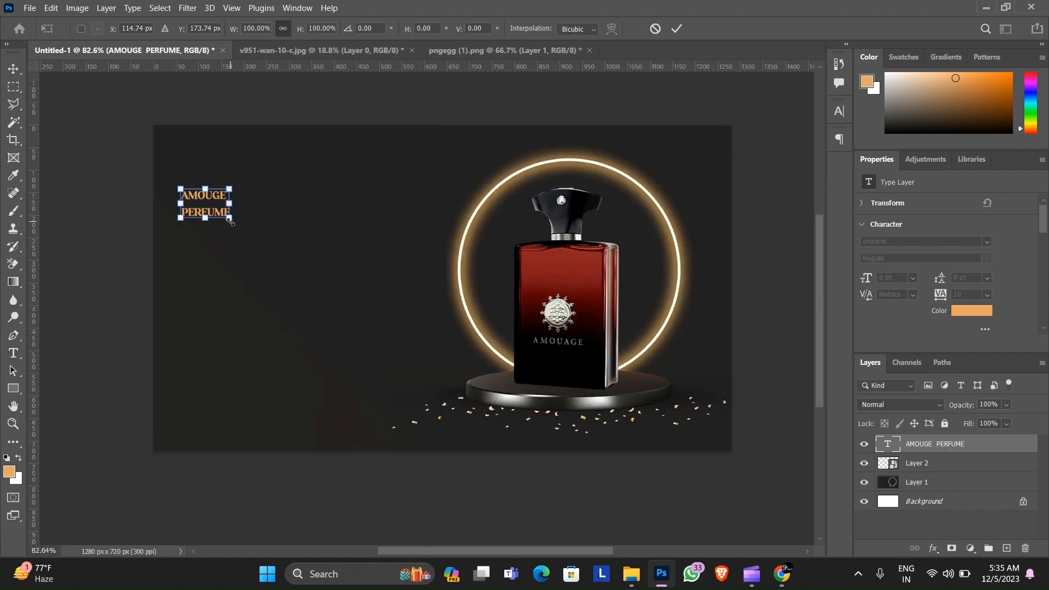
left_click_drag(229, 218, 337, 277)
left_click(676, 28)
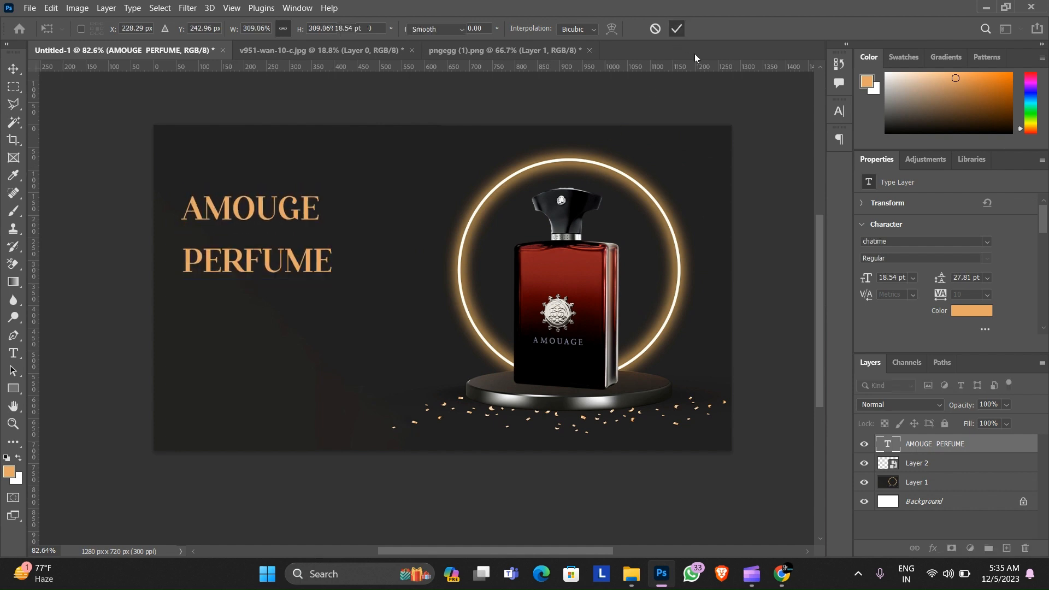
Tighten the title's line spacing by setting its leading to 16 pt.
left_click(841, 116)
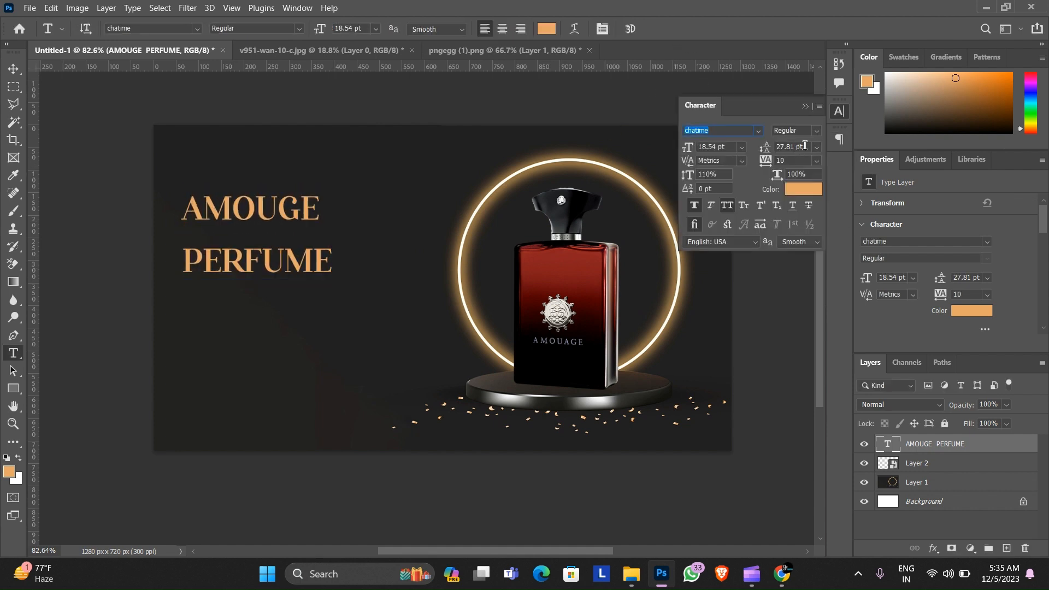
left_click(815, 148)
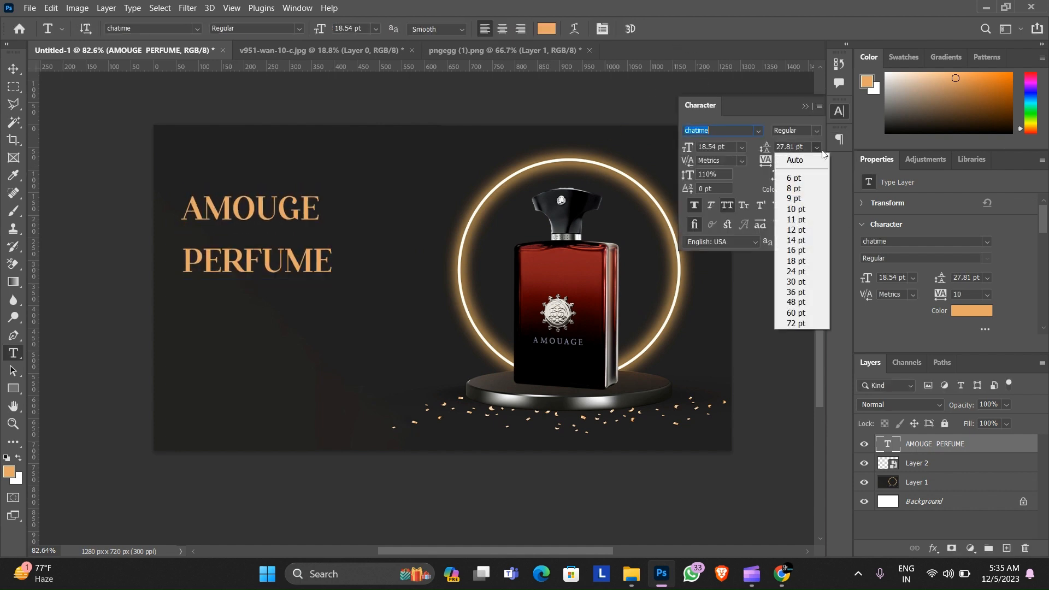
left_click(804, 251)
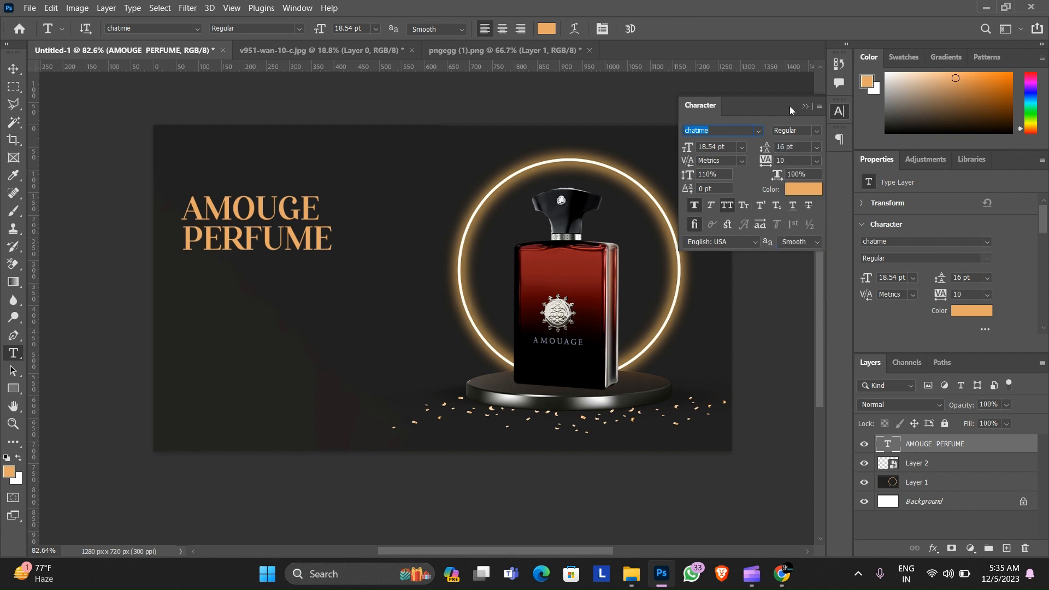
left_click(804, 106)
Enlarge the title to about 21.05 pt and shift it slightly toward the poster's left edge.
key("ctrl+t")
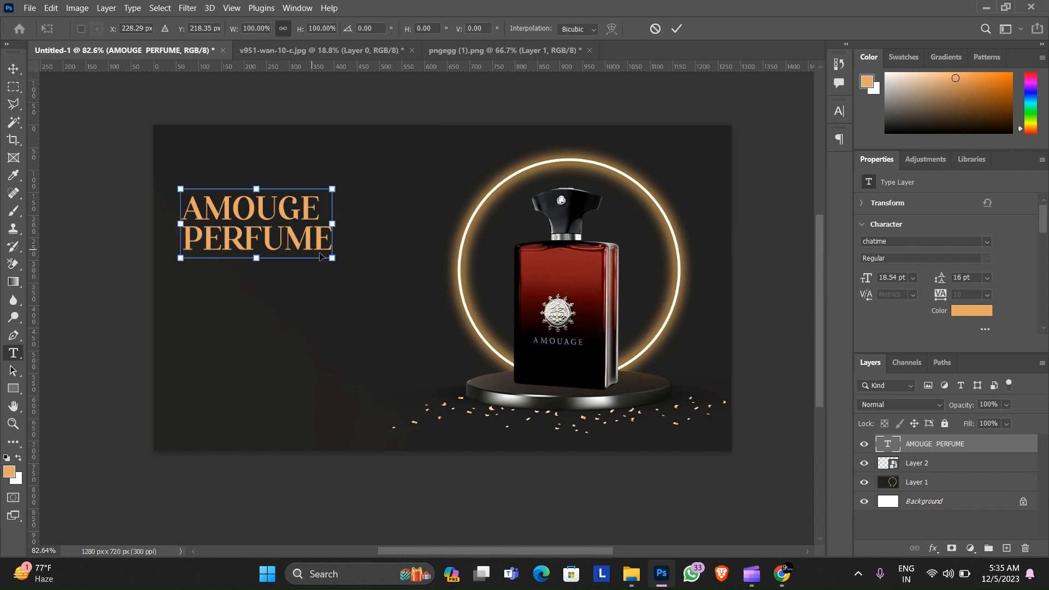
left_click_drag(331, 258, 352, 268)
left_click_drag(298, 206, 282, 202)
left_click(676, 28)
scroll(129, 299, "down", 1)
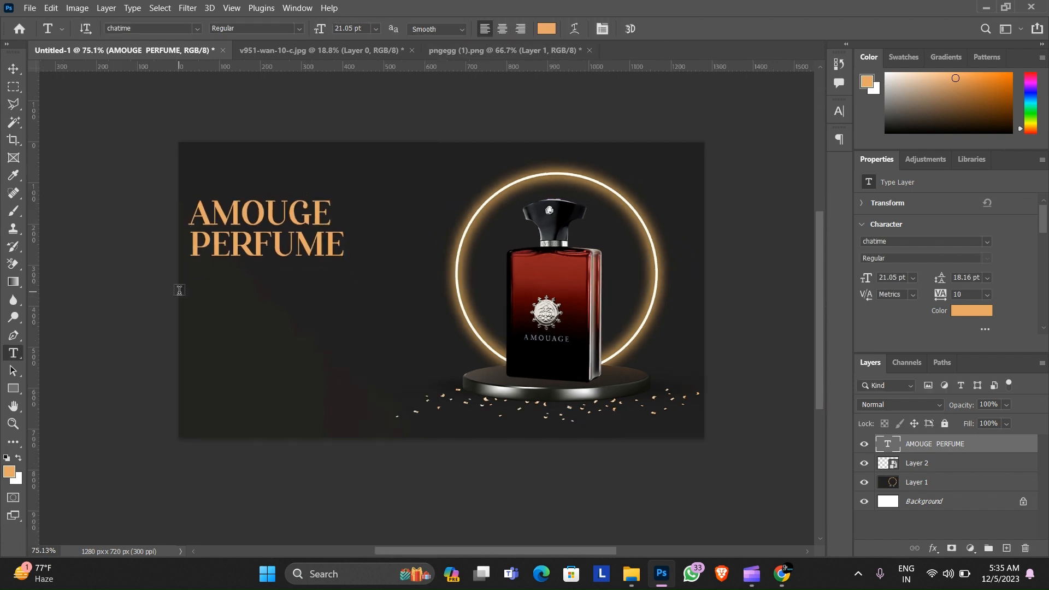
Fine-tune the title's position and place a vertical guide along its left edge.
key("v")
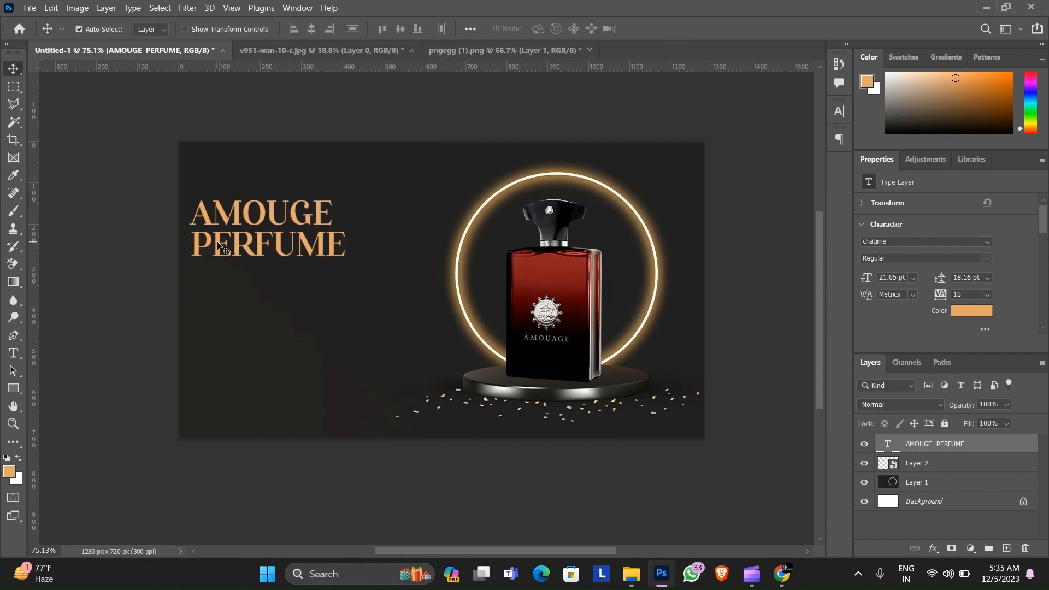
mouse_move(216, 249)
left_mouse_down()
mouse_move(216, 238)
mouse_move(220, 249)
left_mouse_up()
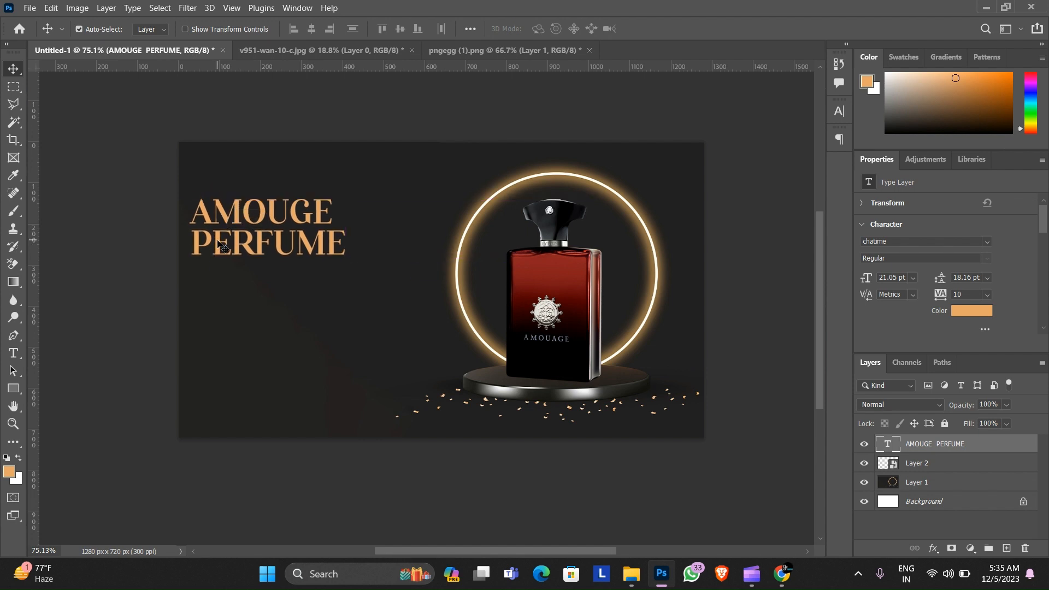
left_click_drag(33, 289, 196, 404)
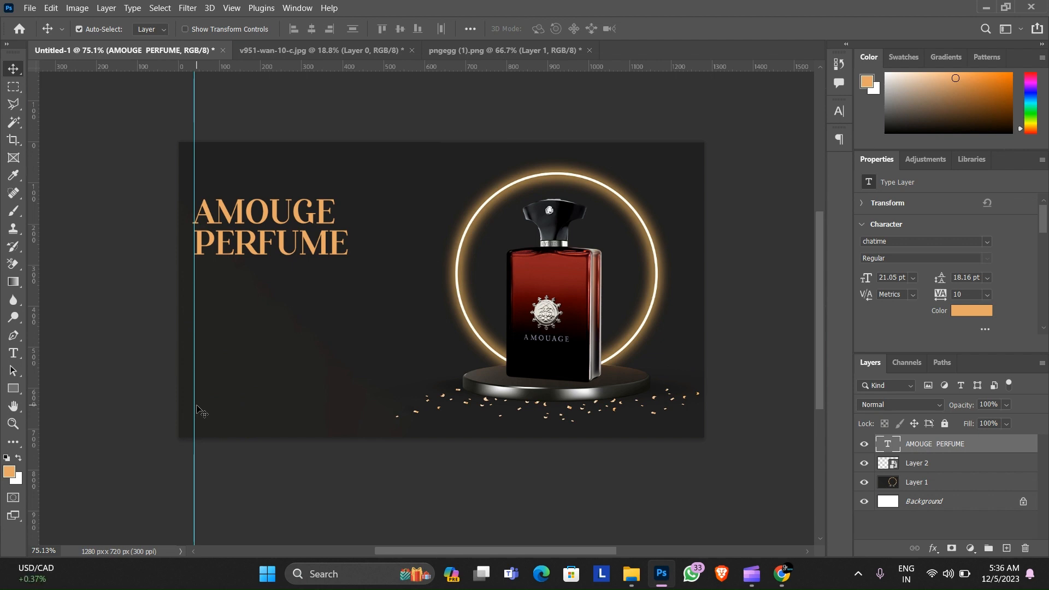
Add a Lorem Ipsum paragraph box below the title, starting at the guide, and set its font to Lemosty.
key("t")
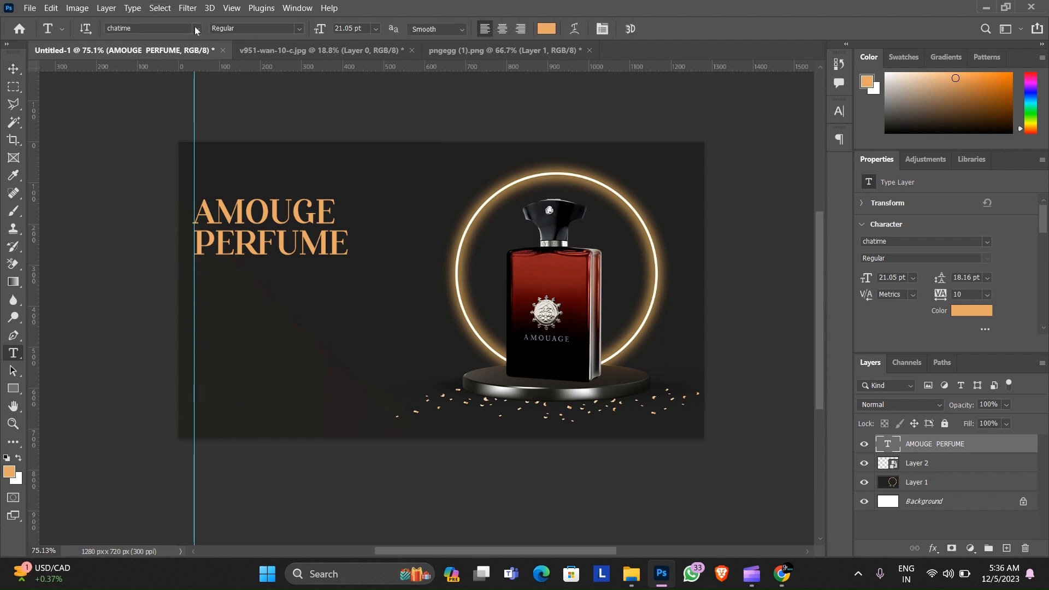
left_click(196, 29)
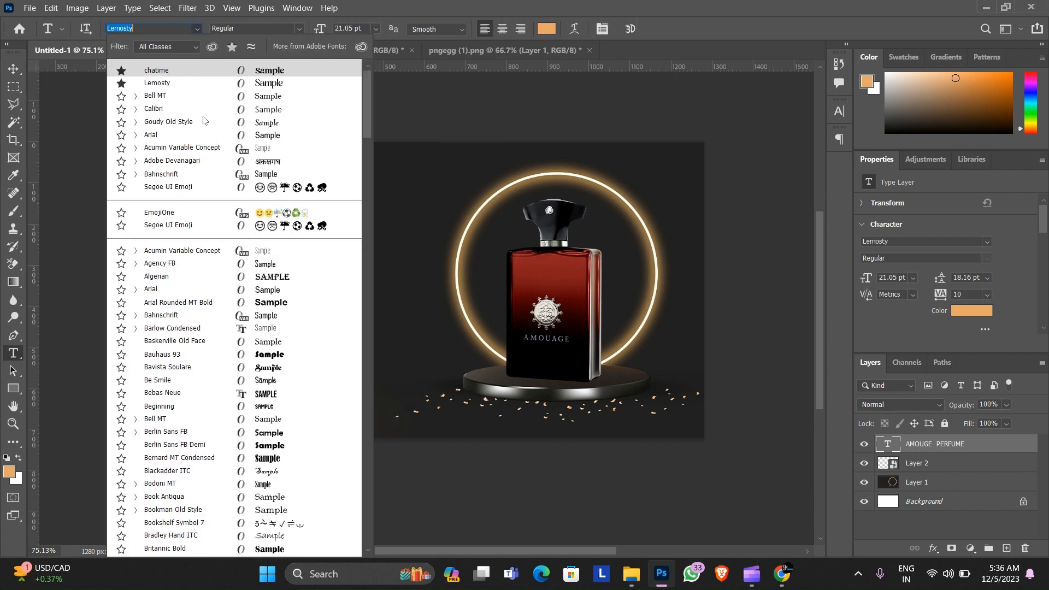
left_click(202, 73)
left_click_drag(191, 273, 425, 320)
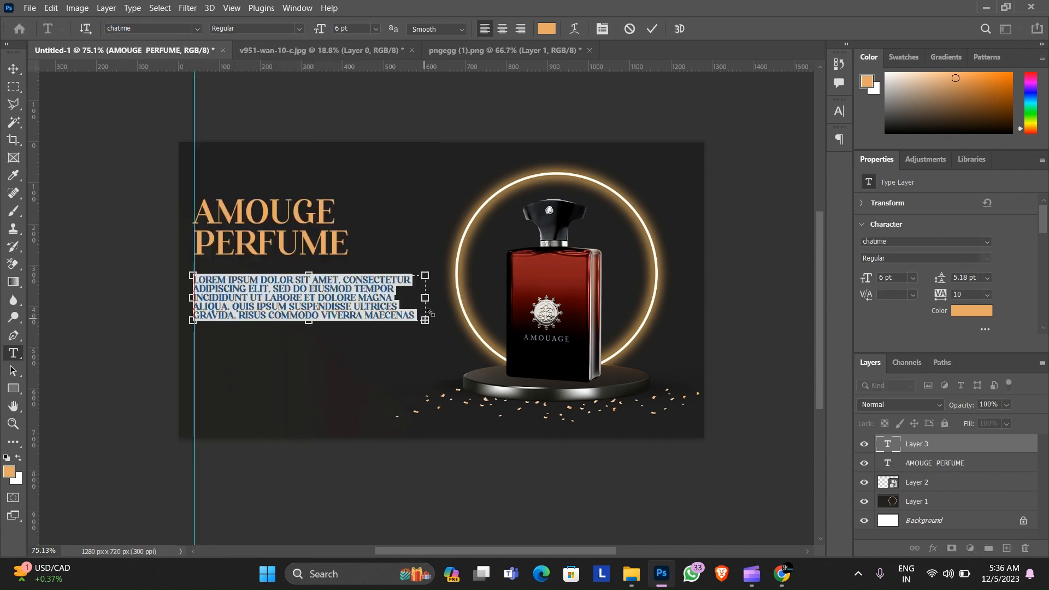
left_click(196, 29)
left_click(195, 86)
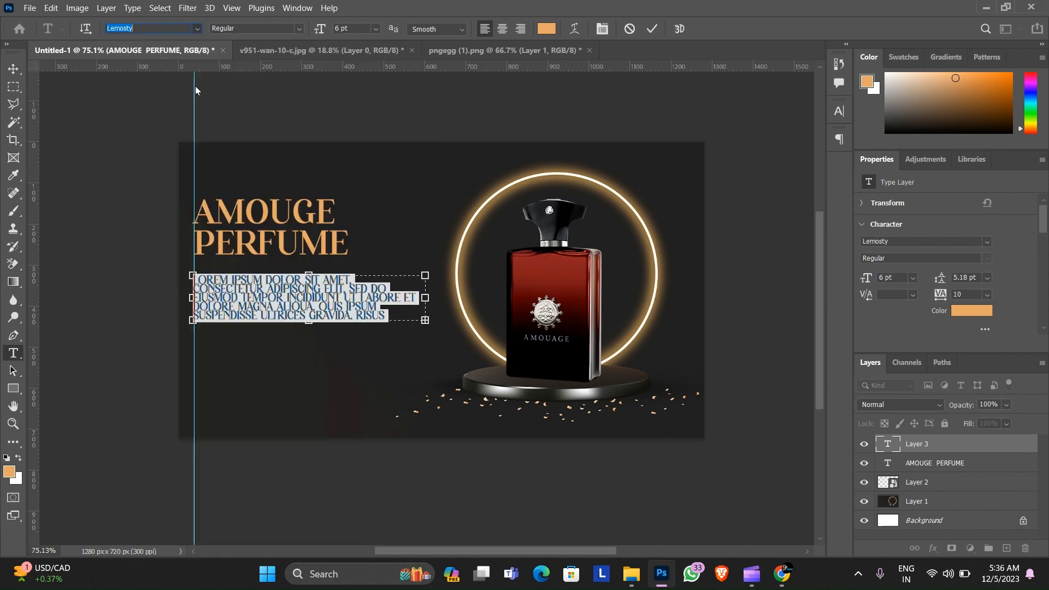
left_click(654, 29)
Try leadings of 14 pt and 10 pt on the Lorem Ipsum paragraph, and settle on 8 pt.
scroll(457, 211, "up", 2)
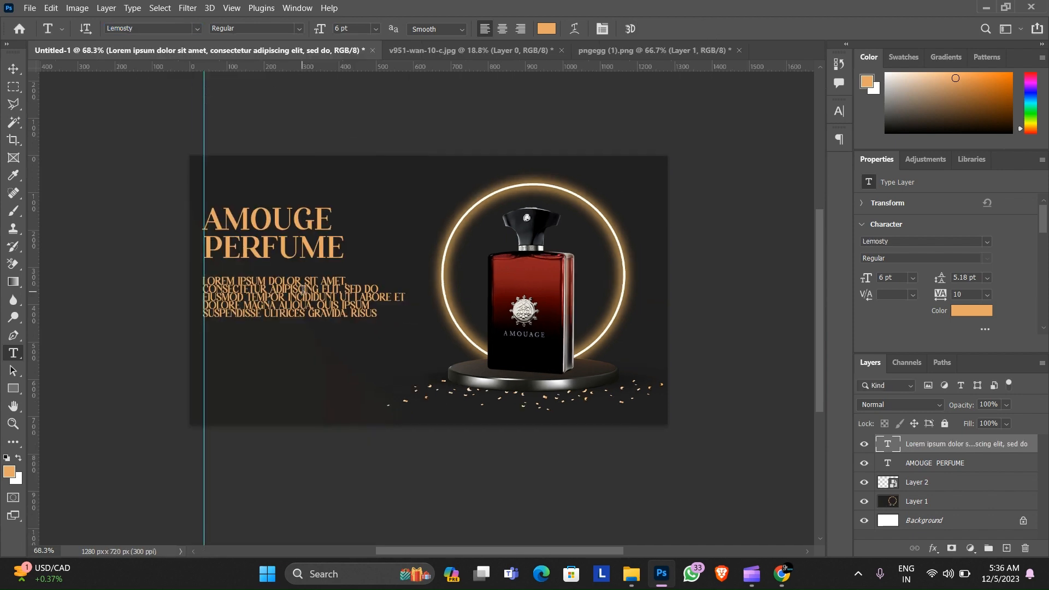
left_click(840, 113)
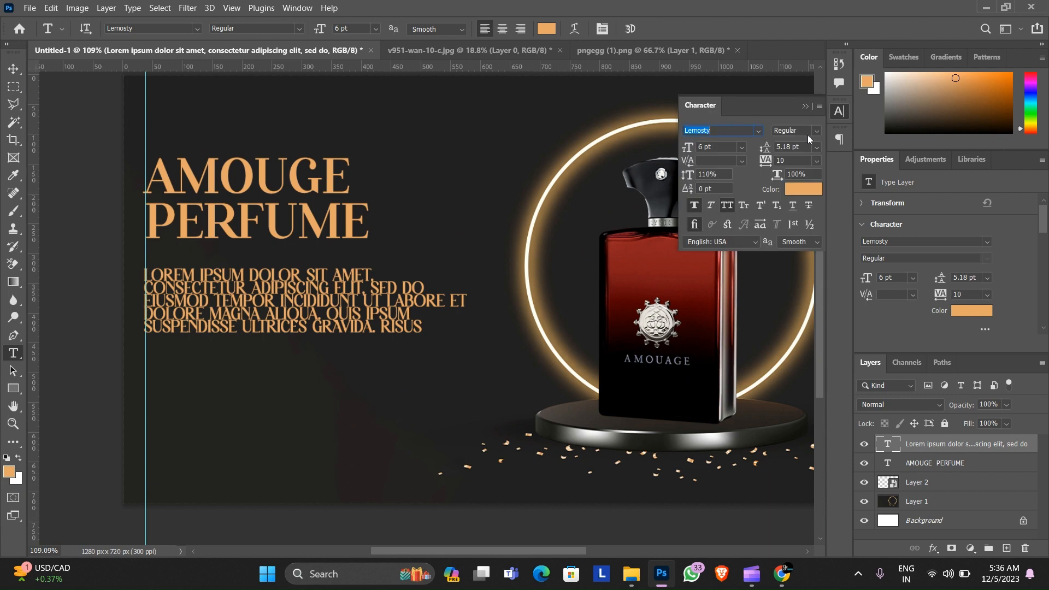
left_click(816, 147)
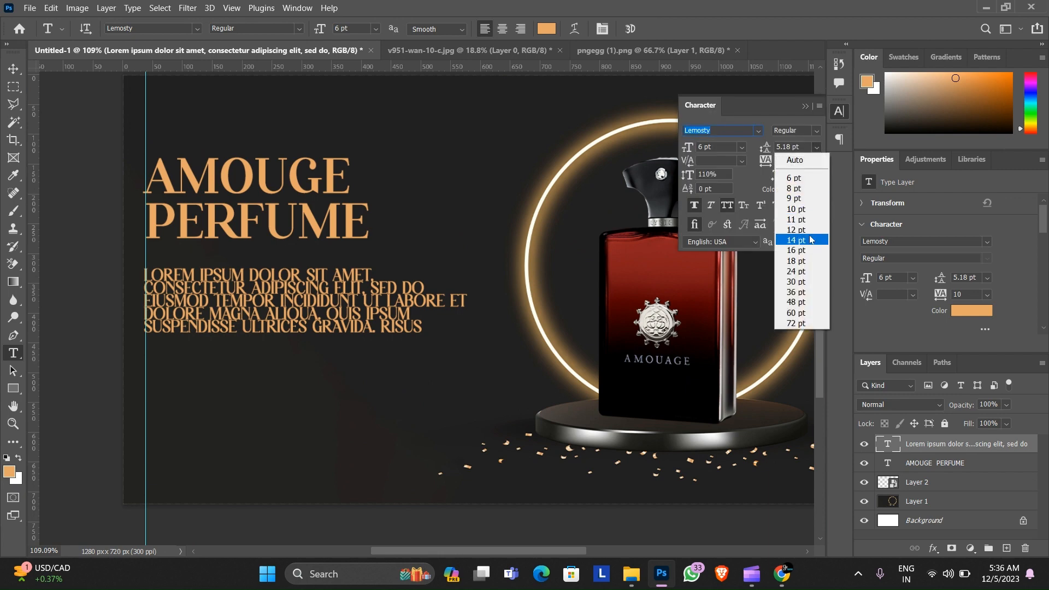
left_click(807, 240)
left_click(816, 147)
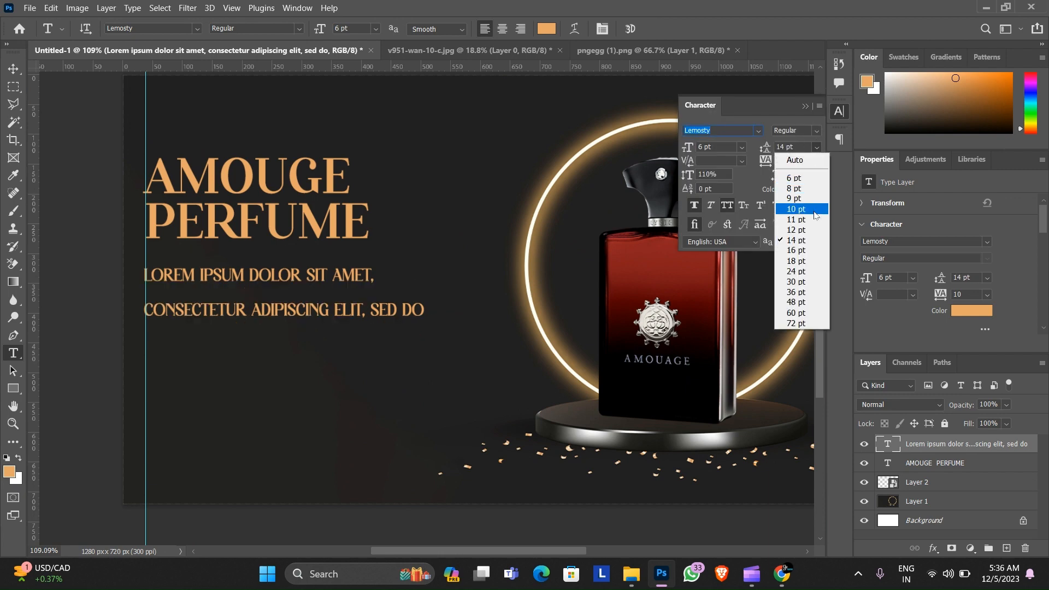
left_click(814, 210)
left_click(817, 149)
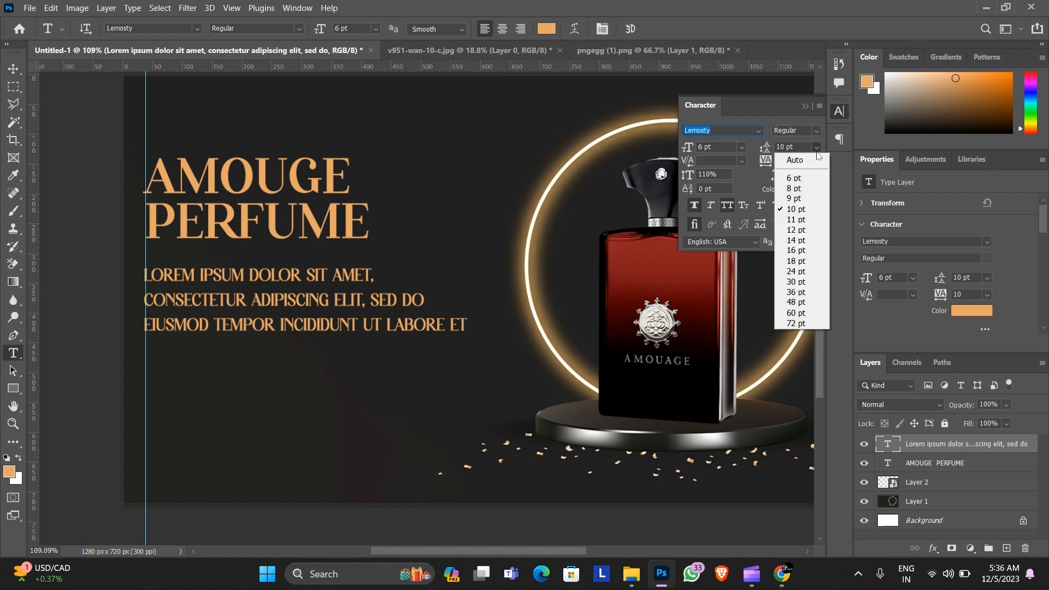
left_click(811, 190)
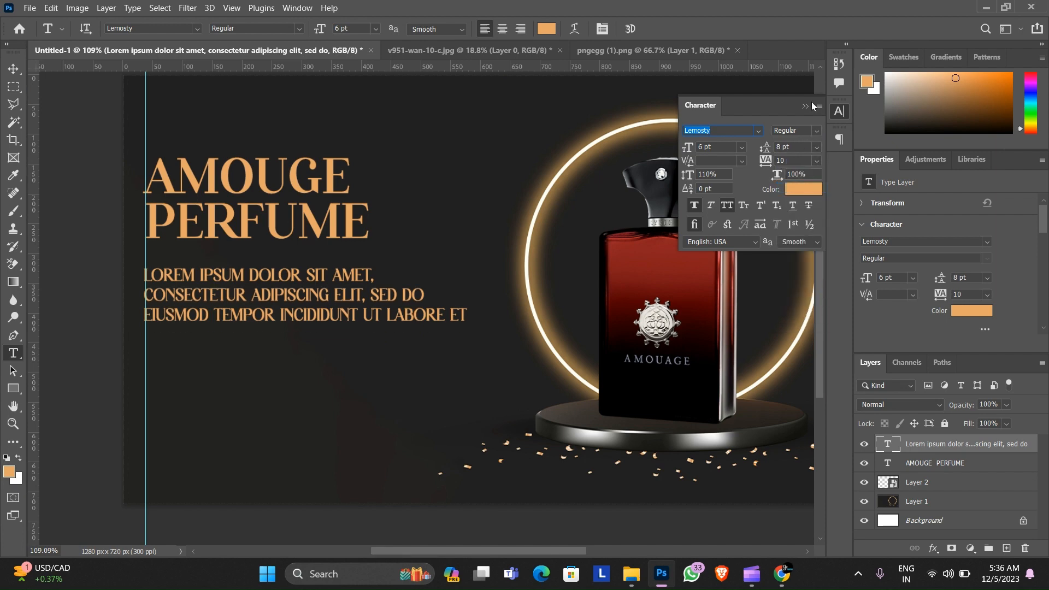
left_click(805, 106)
Scale the Lorem Ipsum paragraph down to a font size of about 4.52 pt, keeping it under the title.
scroll(306, 249, "up", 2)
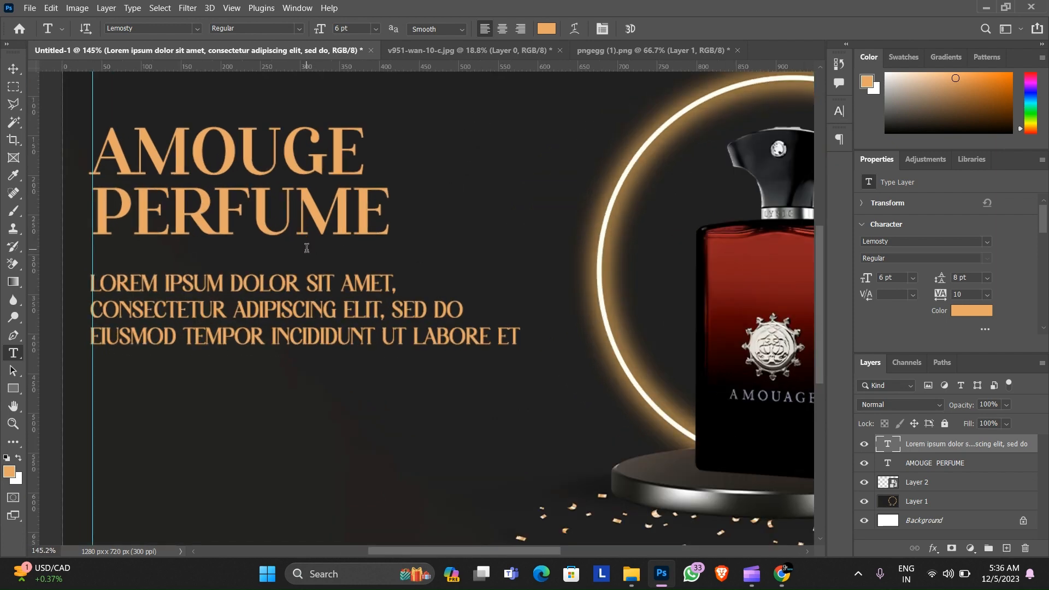
key("ctrl+t")
left_click_drag(544, 275, 452, 303)
scroll(427, 327, "down", 2)
left_click(675, 28)
scroll(347, 355, "down", 4)
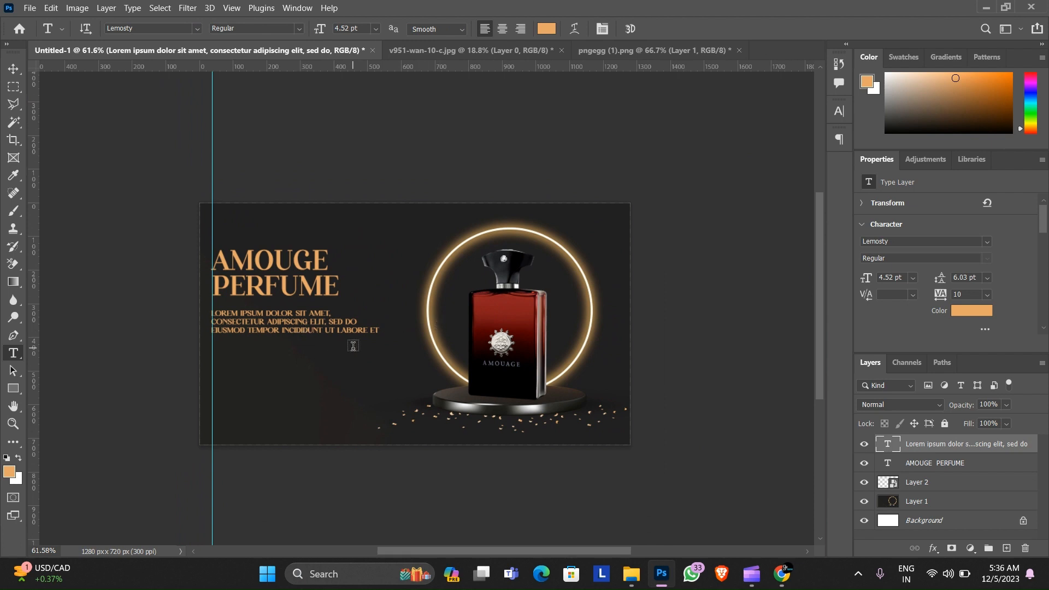
Recolor the Lorem Ipsum paragraph to the muted gold #cc9e65, starting from a color sampled on the ring's glow.
key("v")
left_click(974, 311)
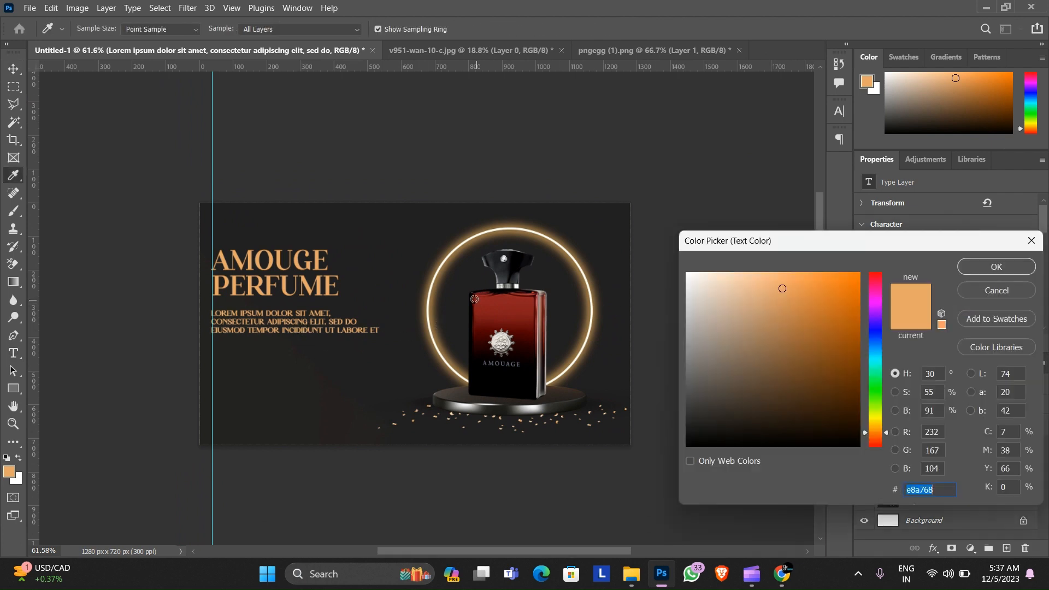
key("Caps_Lock")
left_click(438, 302)
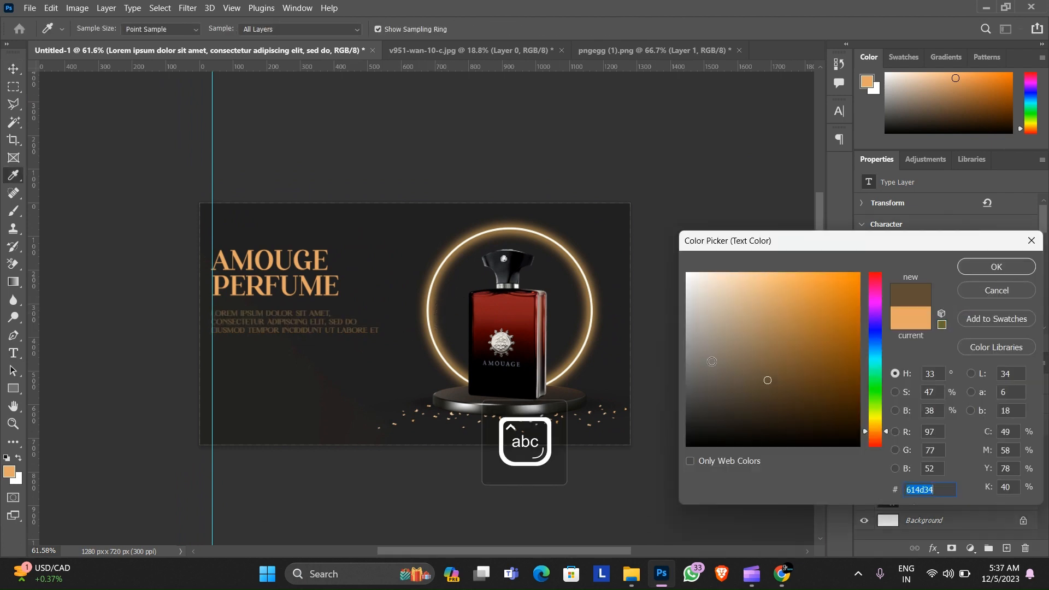
mouse_move(711, 361)
left_mouse_down()
mouse_move(760, 363)
mouse_move(748, 327)
mouse_move(775, 307)
left_mouse_up()
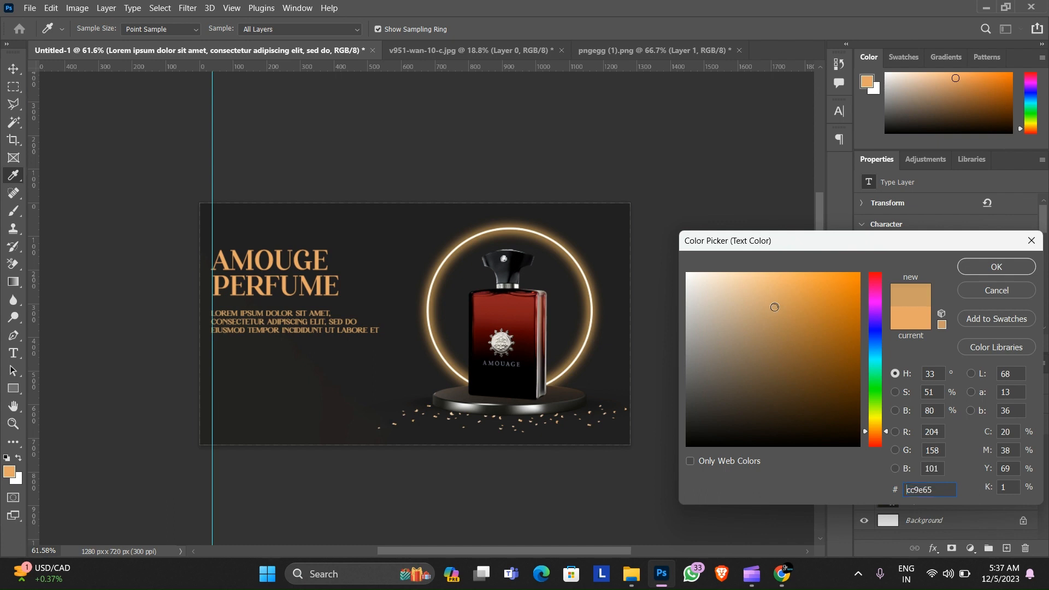
left_click(986, 270)
scroll(263, 320, "up", 2)
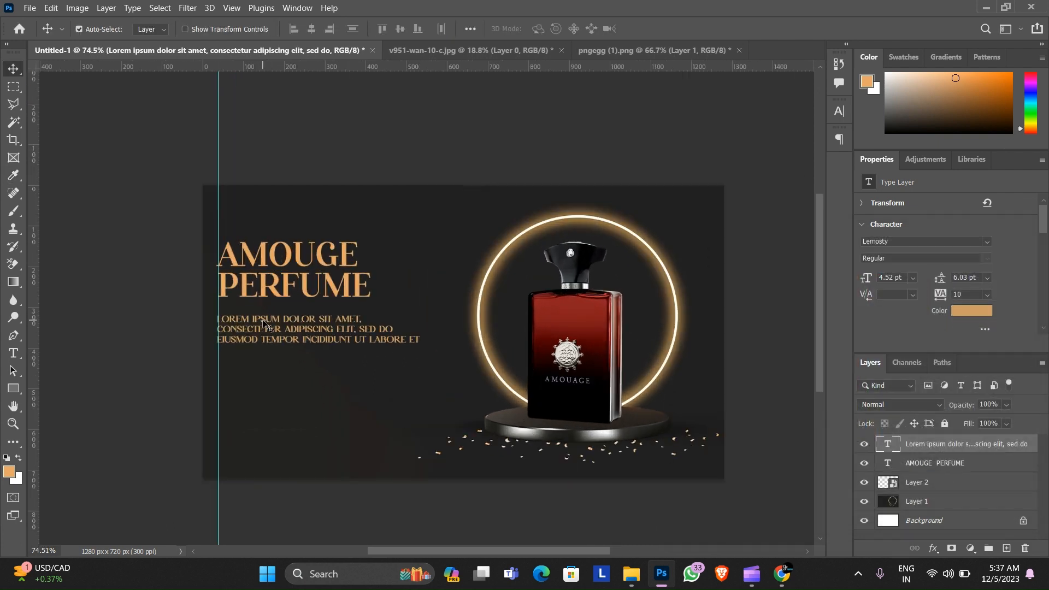
Nudge the Lorem Ipsum paragraph slightly up toward the AMOUGE PERFUME title.
key("Up")
key("Up")
key("Up")
key("Up")
key("Up")
key("Up")
key("Up")
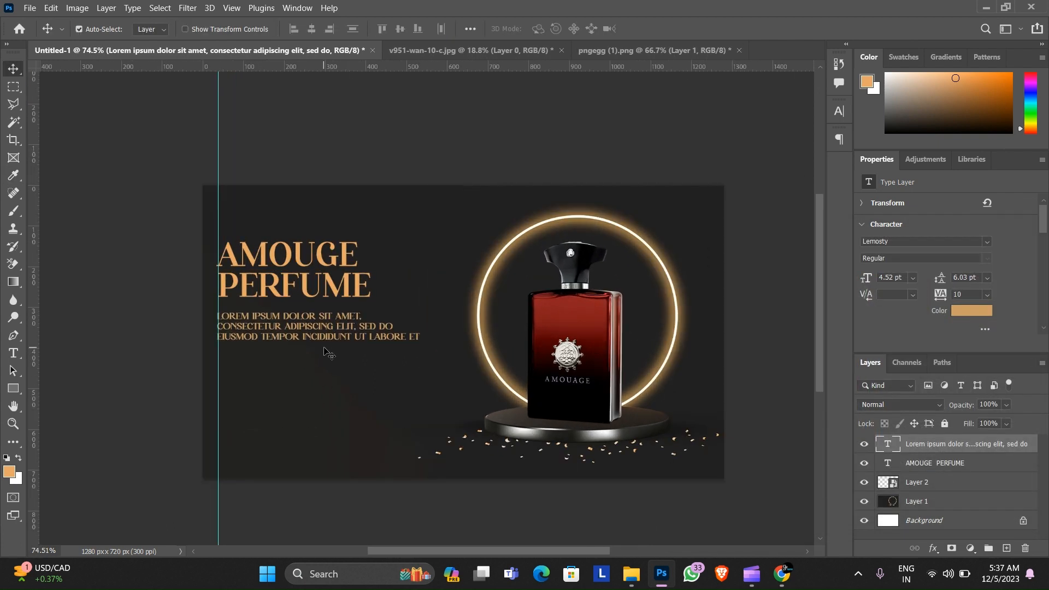
key("t")
left_click(221, 387)
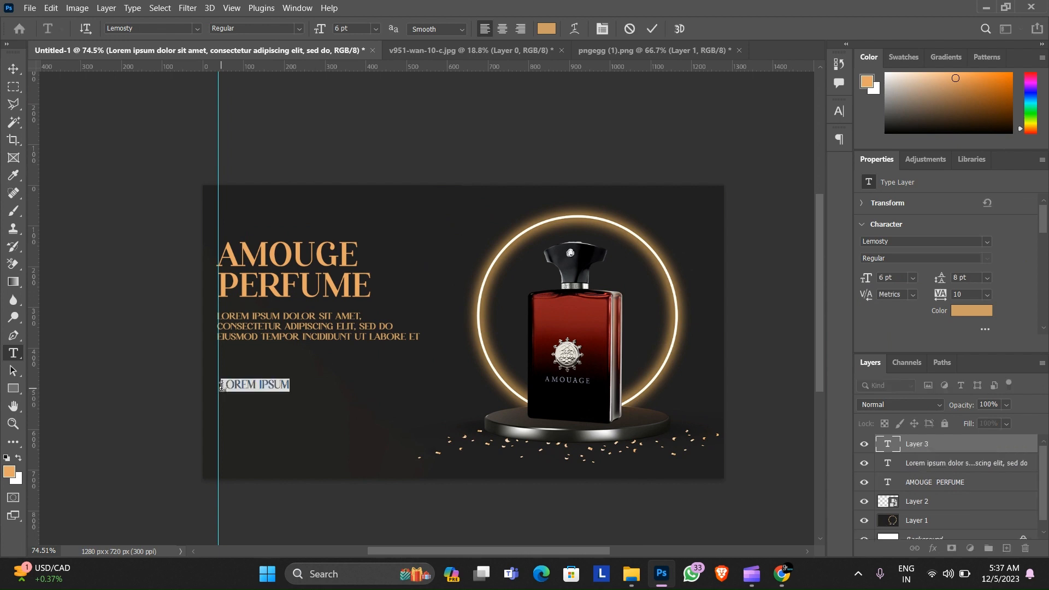
key("BackSpace")
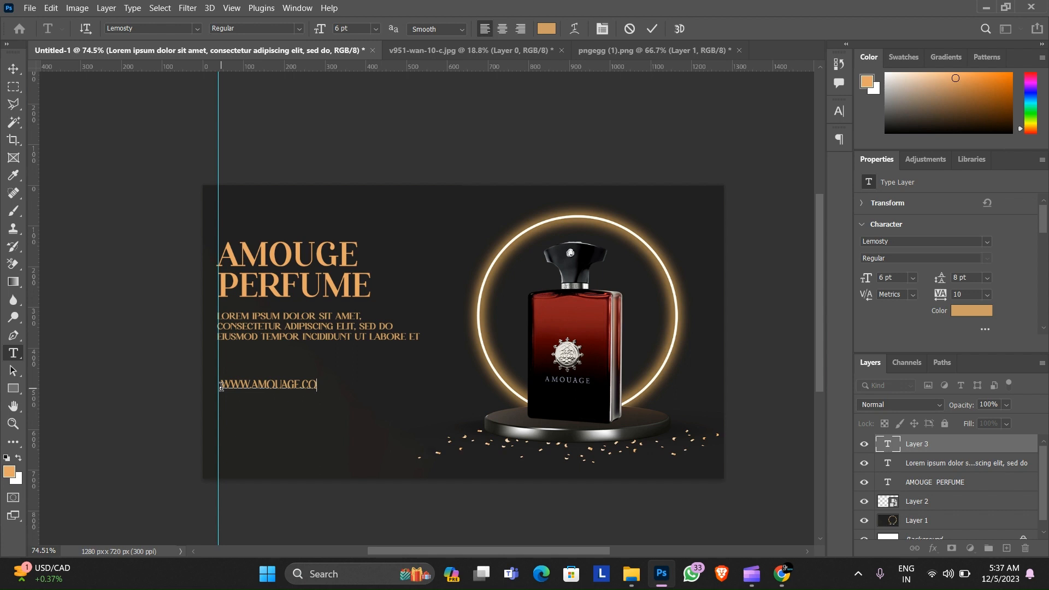
left_click(650, 29)
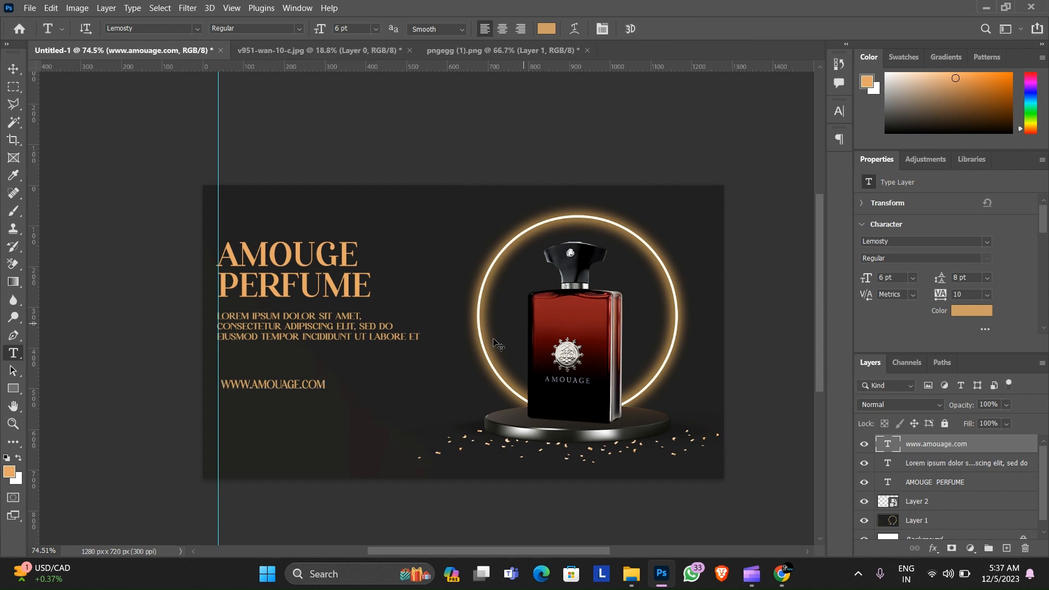
Enlarge the web address text to about 7.66 pt and move it up closer to the Lorem Ipsum paragraph.
key("ctrl+t")
scroll(271, 355, "up", 3)
left_click_drag(373, 424, 418, 422)
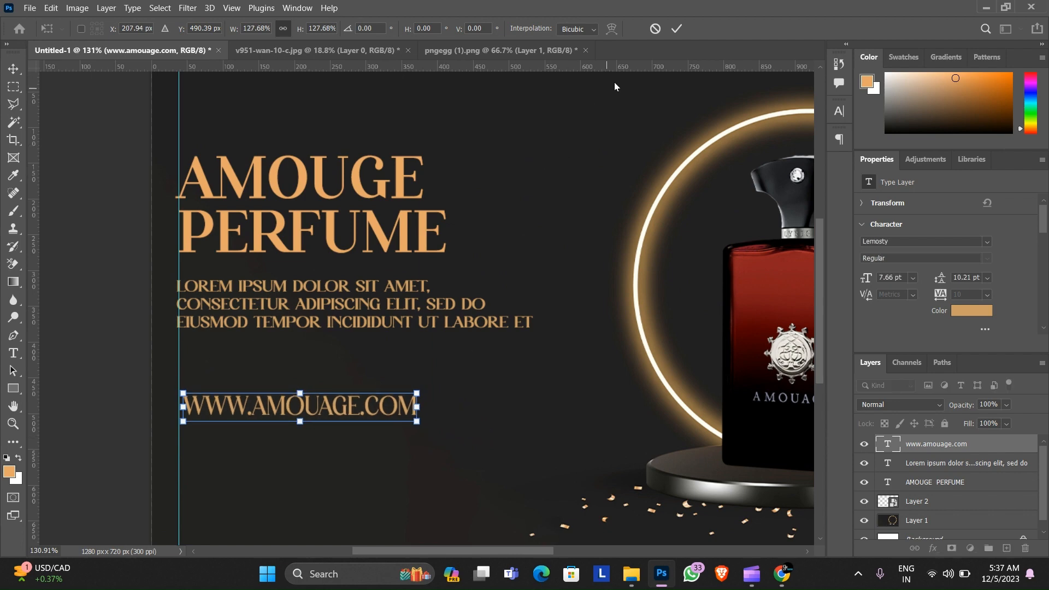
left_click(676, 29)
scroll(337, 376, "down", 3)
key("v")
left_click_drag(317, 387, 338, 361)
scroll(334, 372, "down", 1)
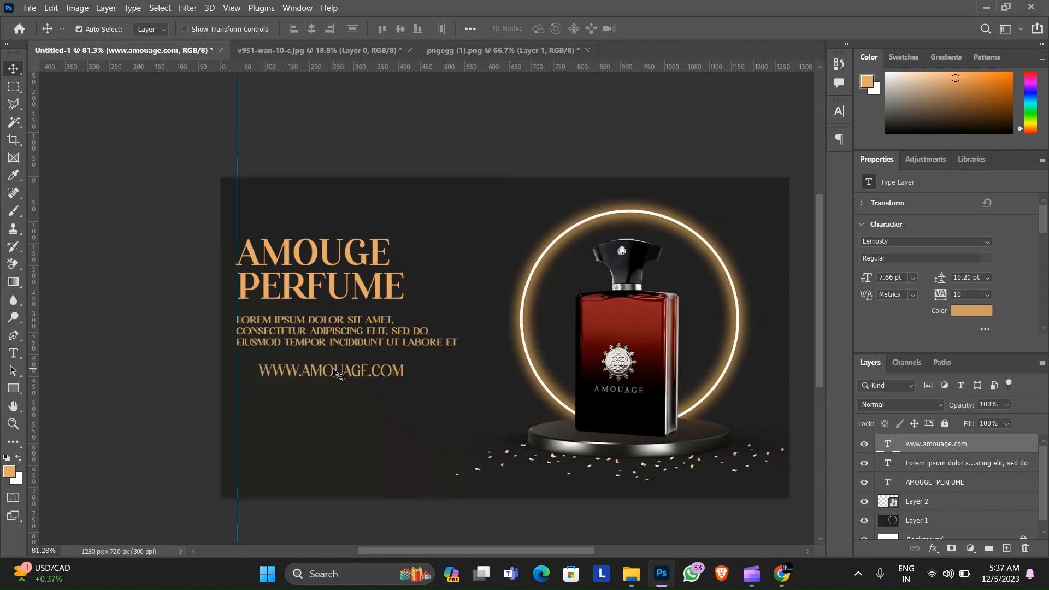
Scale the web address up to about 9.77 pt and line up its left edge with the vertical guide.
key("ctrl+t")
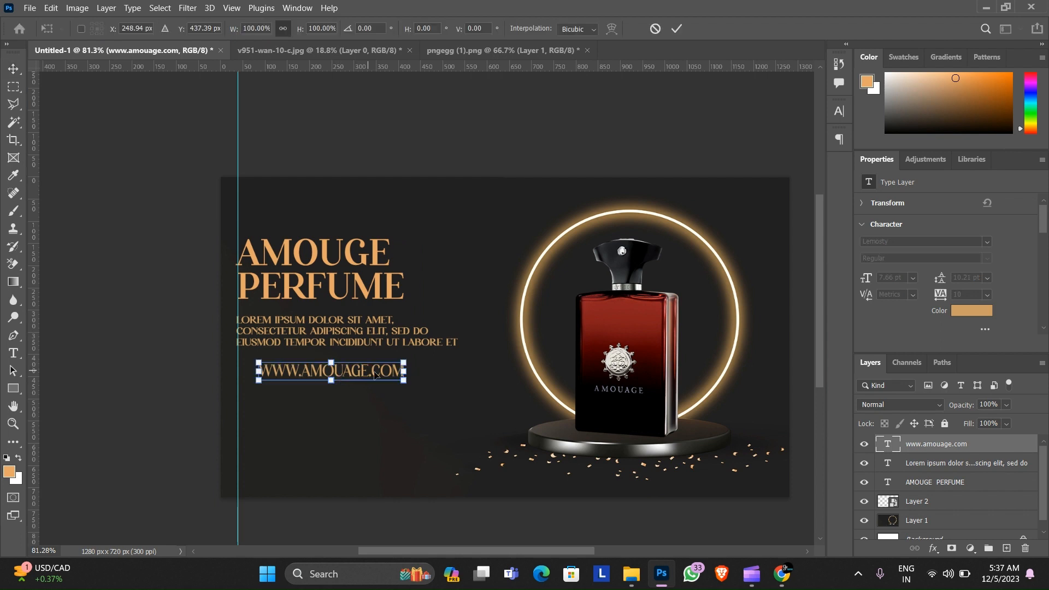
mouse_move(406, 379)
left_mouse_down()
mouse_move(444, 384)
mouse_move(393, 369)
left_mouse_up()
left_click(677, 29)
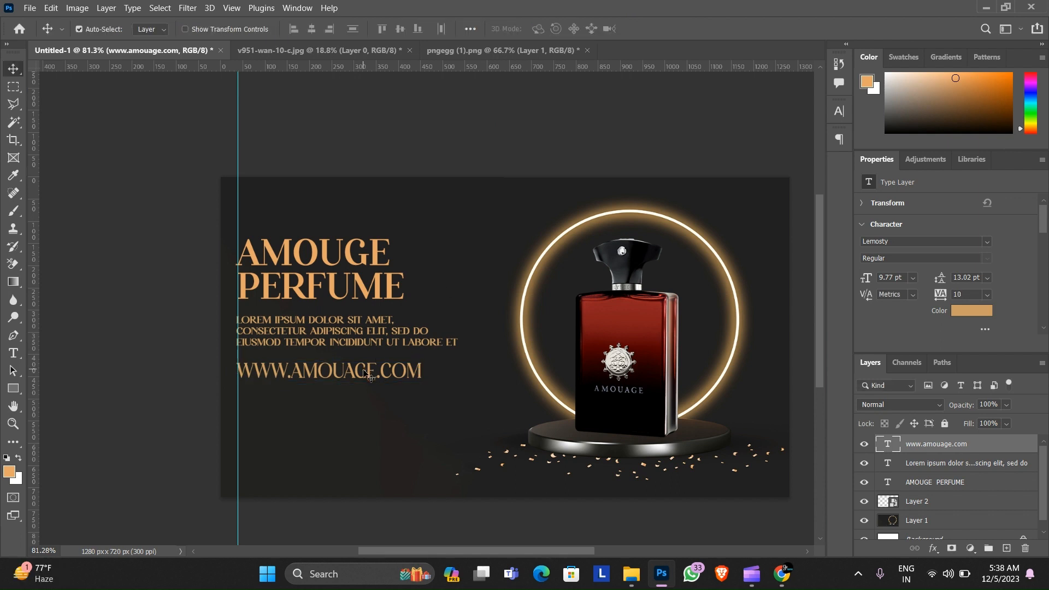
key("Right")
key("Right")
key("Right")
key("Right")
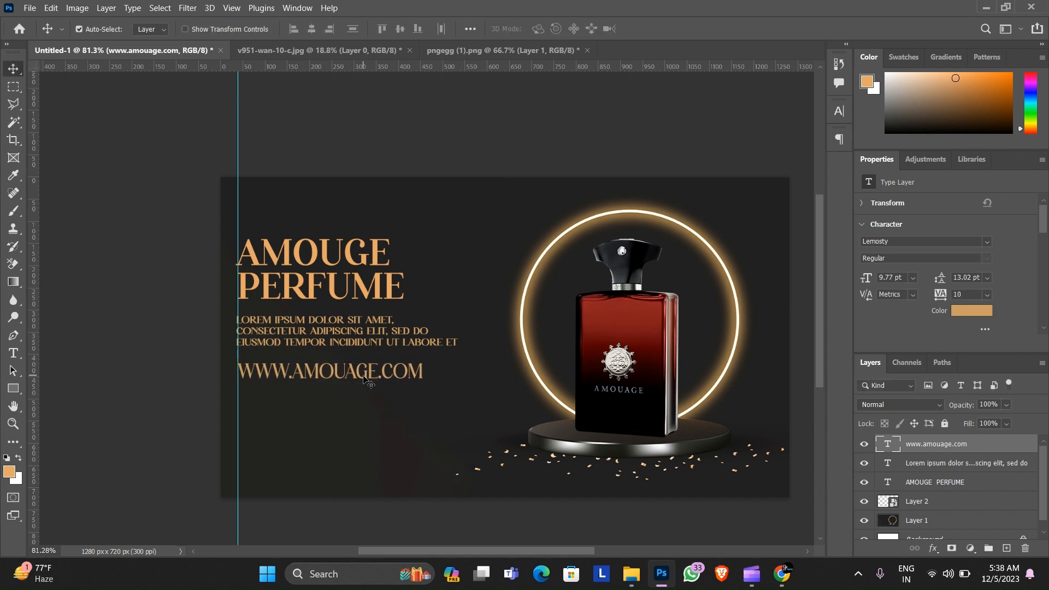
Nudge the web address down to widen the gap below the Lorem Ipsum paragraph.
key("Down")
key("Down")
key("Down")
key("Down")
key("Down")
key("Down")
key("Down")
key("Down")
key("Down")
key("Down")
key("Down")
key("Down")
key("Down")
key("Down")
key("Down")
key("Down")
key("Down")
key("Down")
key("Down")
key("Down")
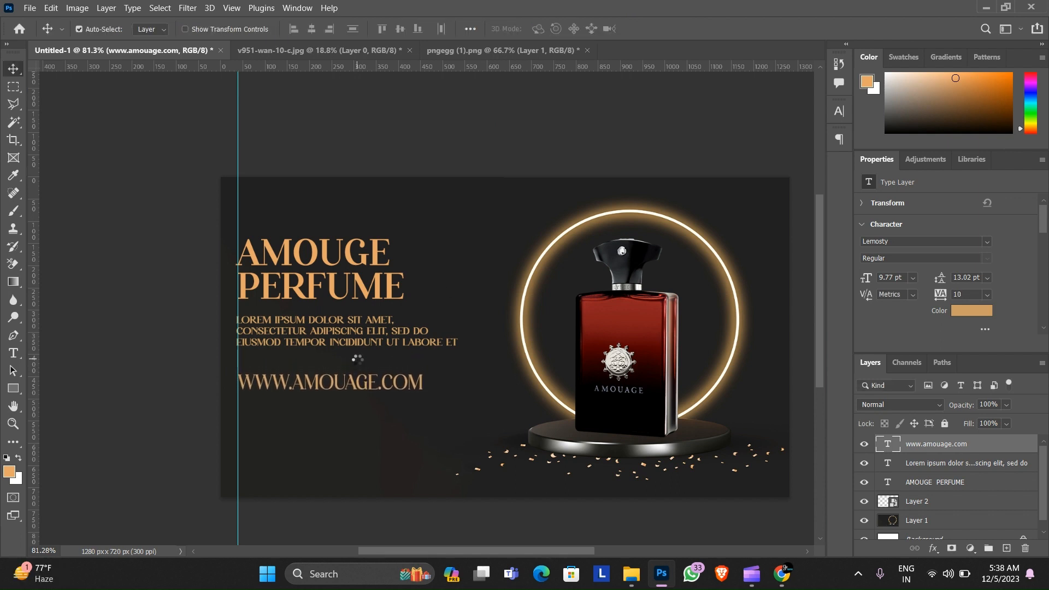
Nudge the Lorem Ipsum paragraph down a little, and move the AMOUGE PERFUME title down closer to it.
left_click(350, 342)
key("Down")
key("Down")
key("Down")
key("Down")
key("Down")
key("Down")
key("Down")
key("Down")
key("Down")
key("Down")
key("Down")
key("Down")
key("Down")
key("Down")
key("Down")
key("Down")
key("Down")
key("Down")
key("Down")
key("Down")
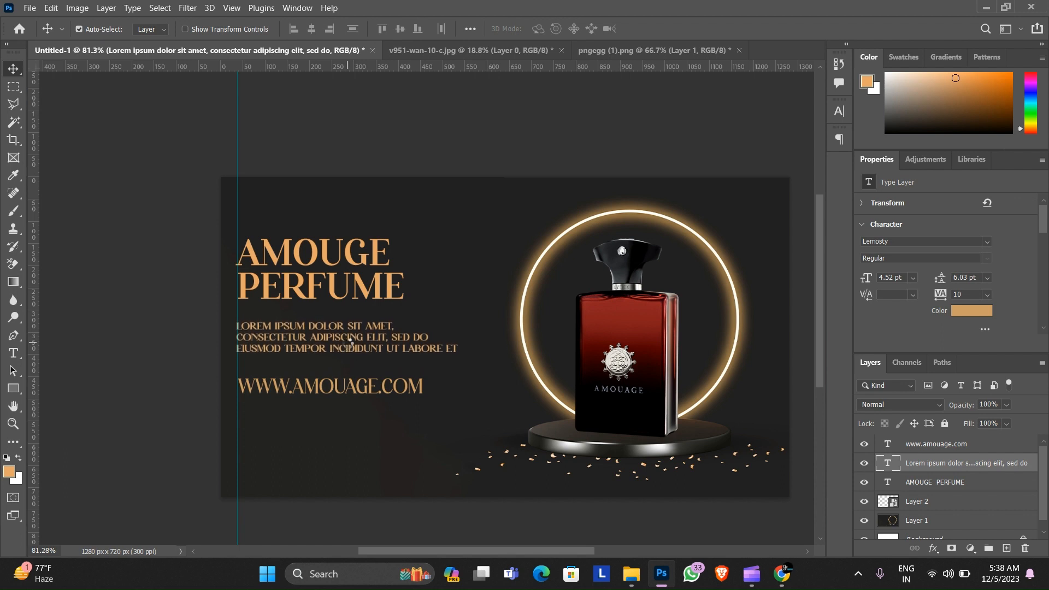
left_click_drag(359, 282, 358, 295)
scroll(361, 302, "down", 2)
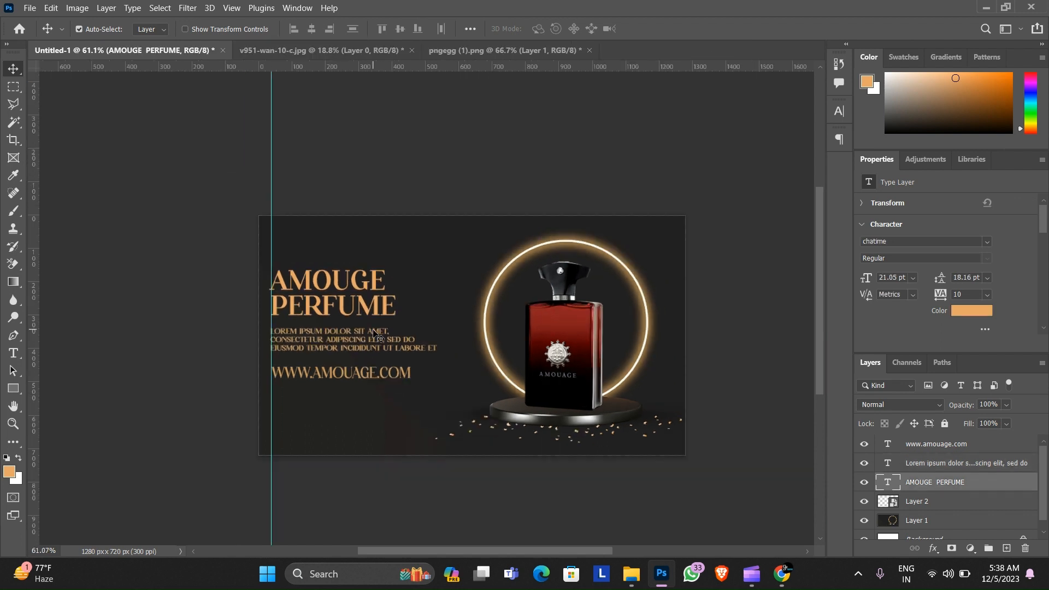
Recolor the web address to the darker gold #ab8556, sampled from the poster.
left_click(399, 376)
left_click(964, 312)
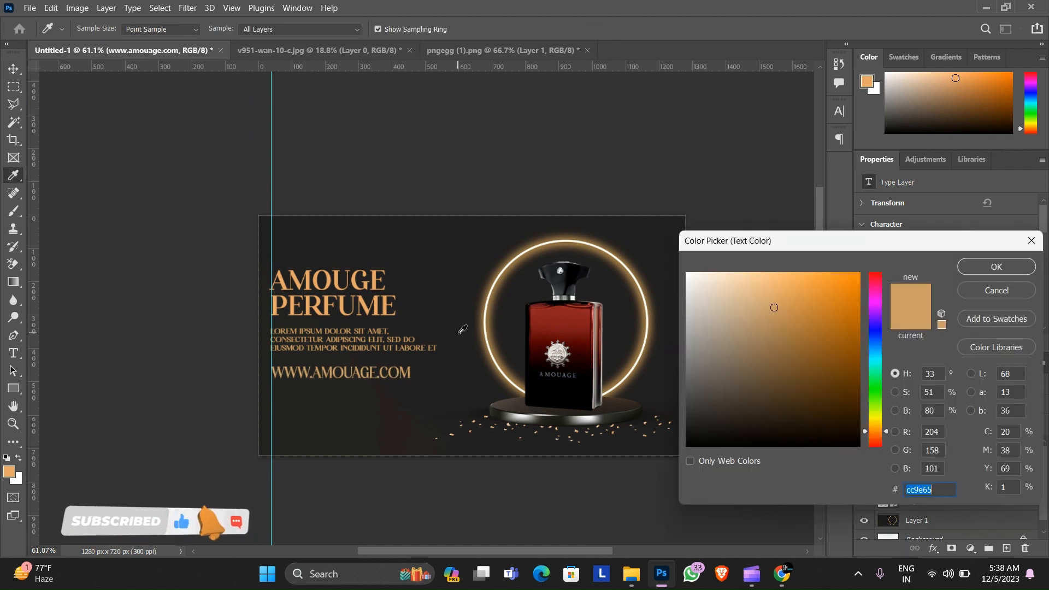
left_click(438, 345)
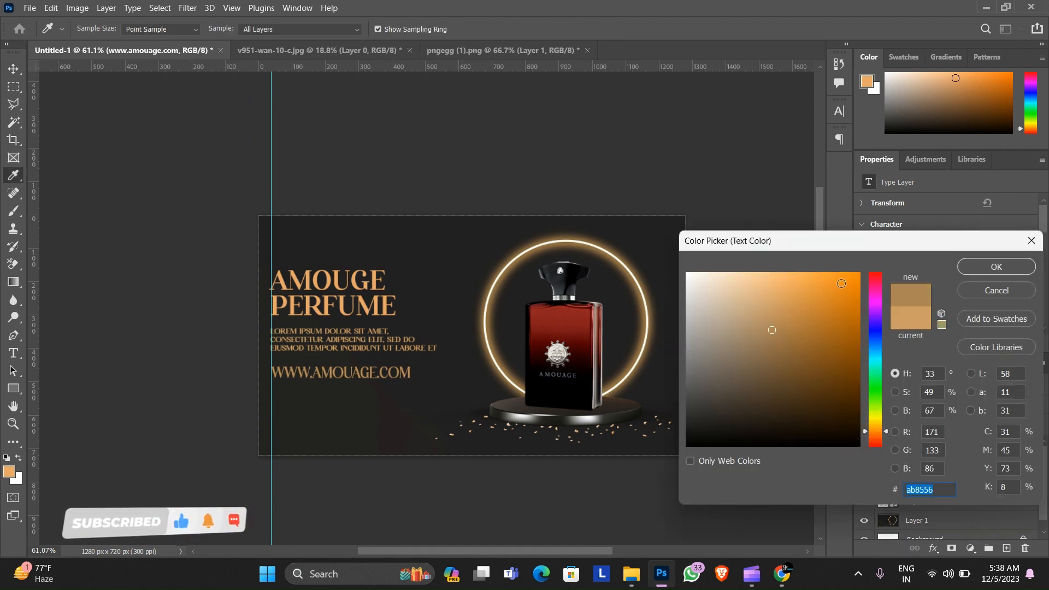
left_click(996, 267)
Nudge the Lorem Ipsum paragraph slightly further down.
scroll(374, 419, "down", 1)
left_click(346, 351)
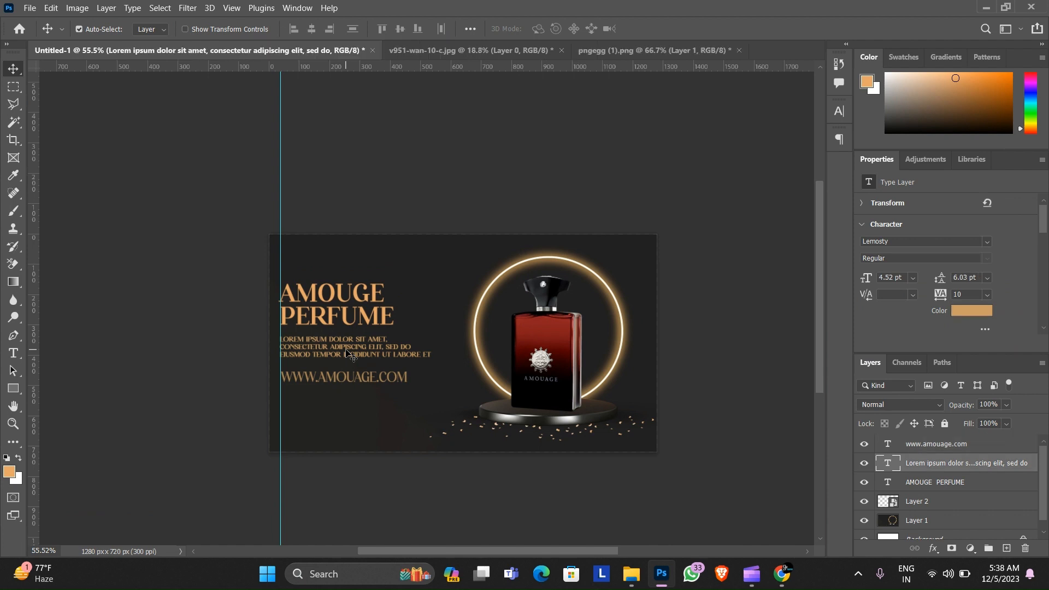
key("Down")
Scale the web address up to about 11.21 pt, keeping its left edge on the guide.
left_click(352, 377)
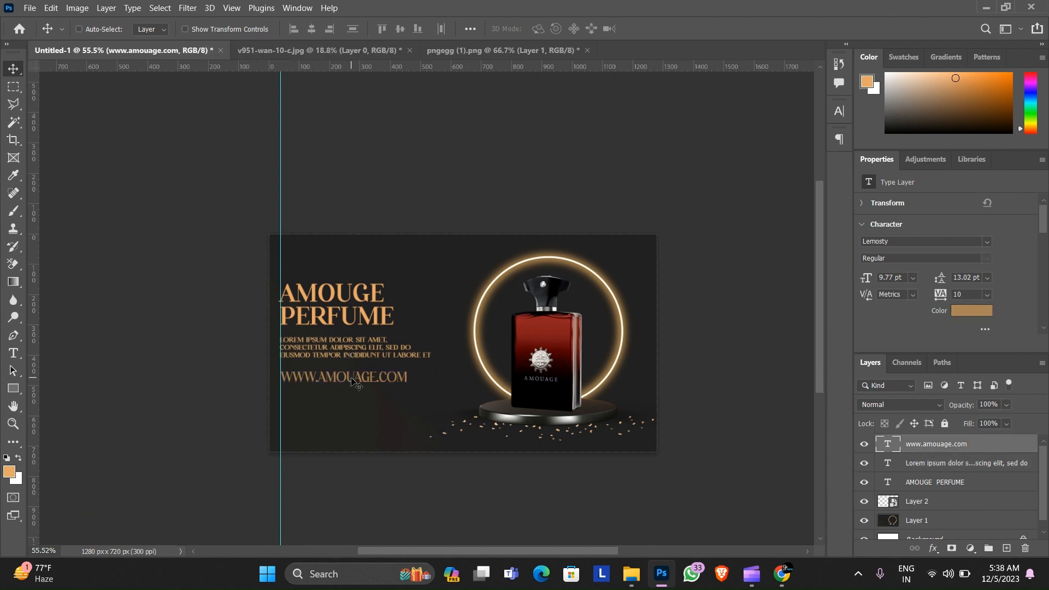
key("ctrl+t")
left_click_drag(407, 383, 384, 379)
left_click(677, 29)
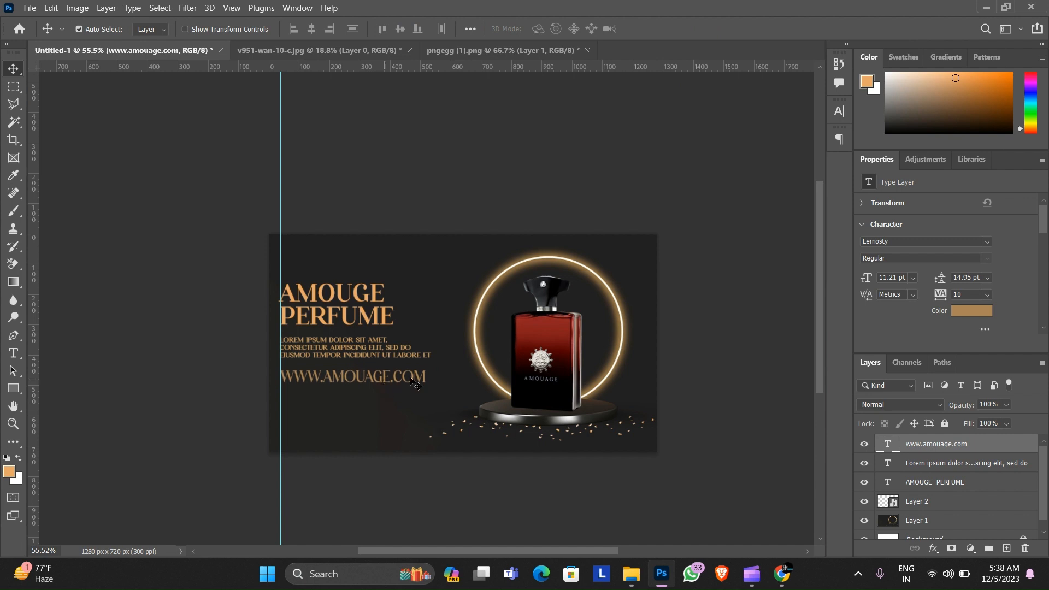
Change the font of the web address to Bell MT.
left_click(839, 109)
left_click(758, 131)
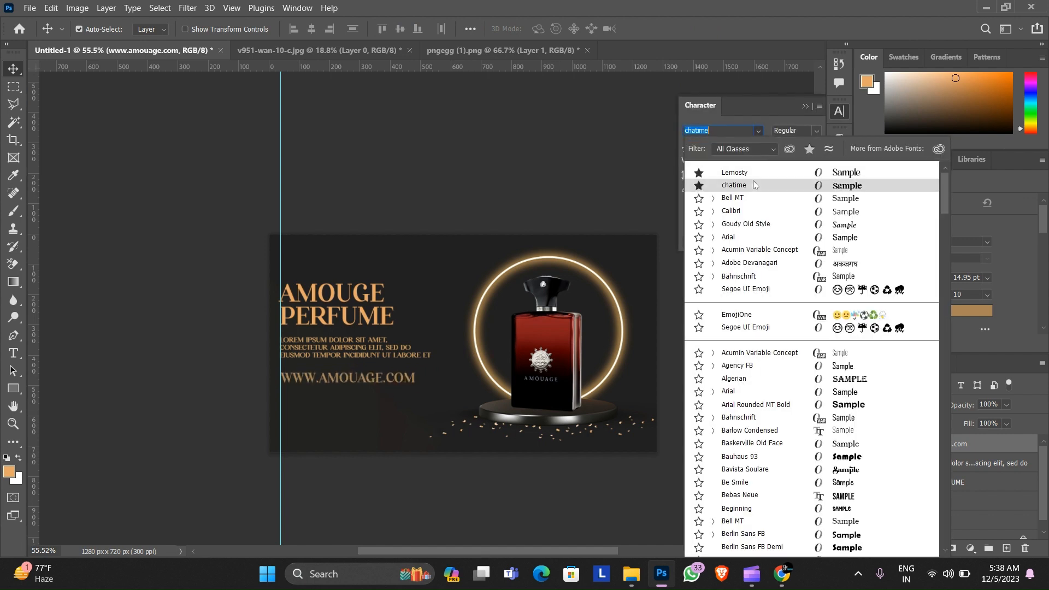
left_click(755, 198)
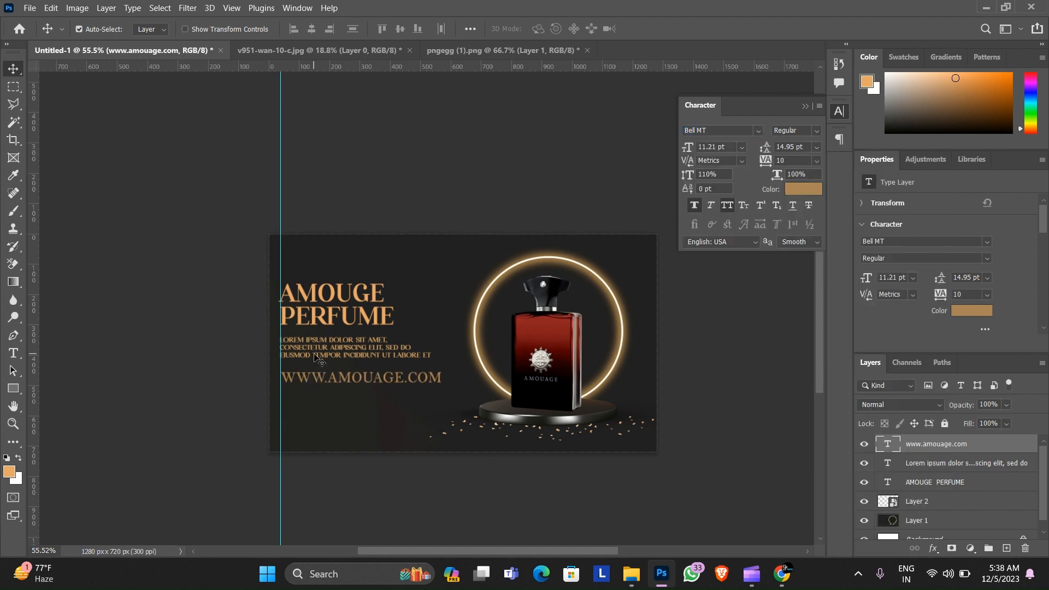
left_click_drag(315, 358, 318, 359)
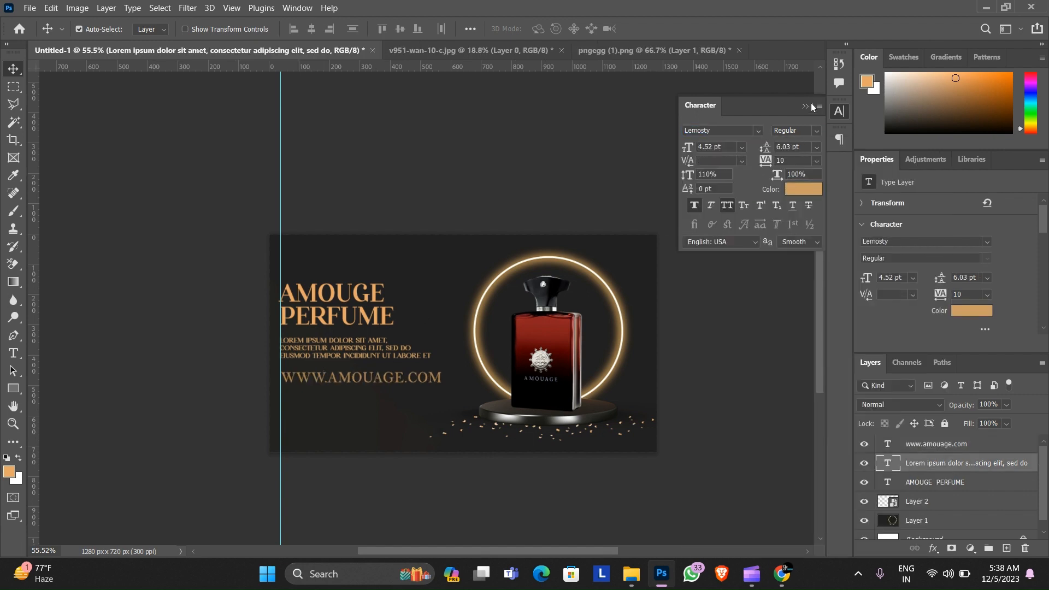
left_click(806, 106)
Add a new empty layer and place it directly beneath the bottle layer.
scroll(293, 414, "up", 10)
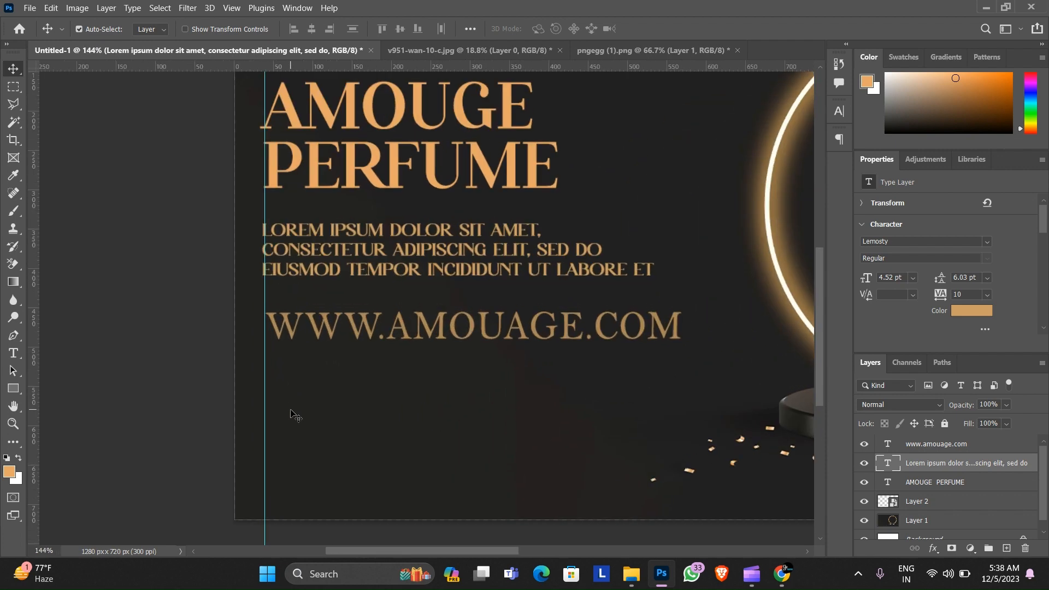
scroll(304, 408, "down", 8)
left_click_drag(534, 285, 336, 311)
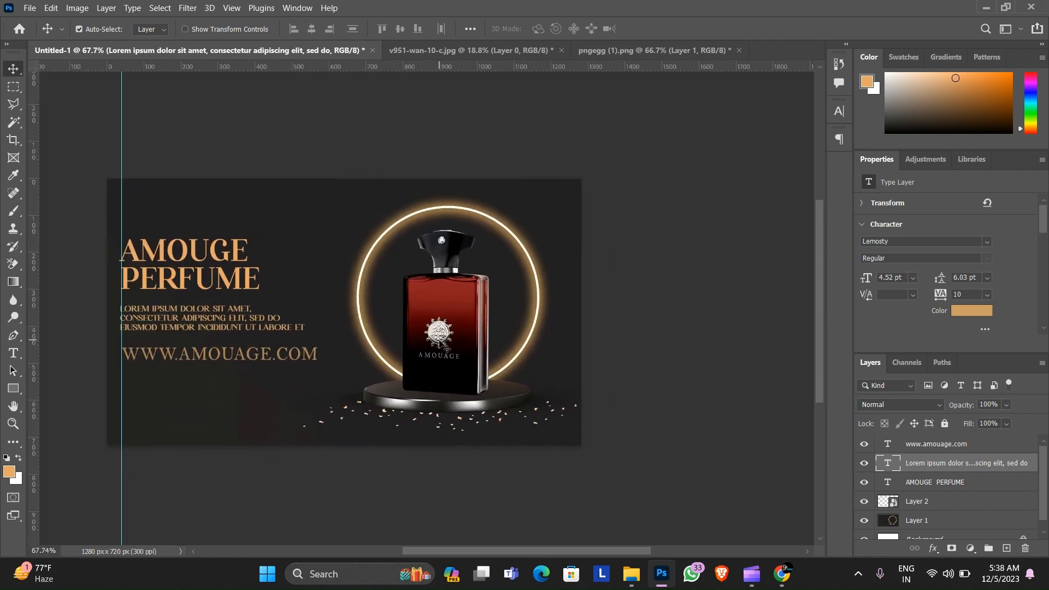
scroll(441, 343, "up", 4)
scroll(989, 516, "down", 1)
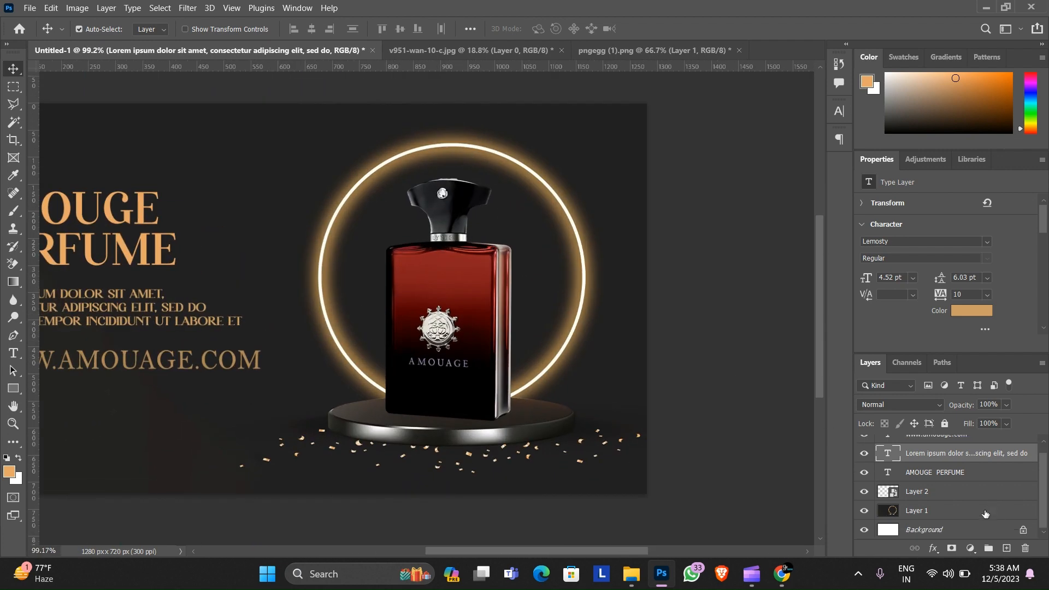
left_click(955, 490)
left_click(1006, 548)
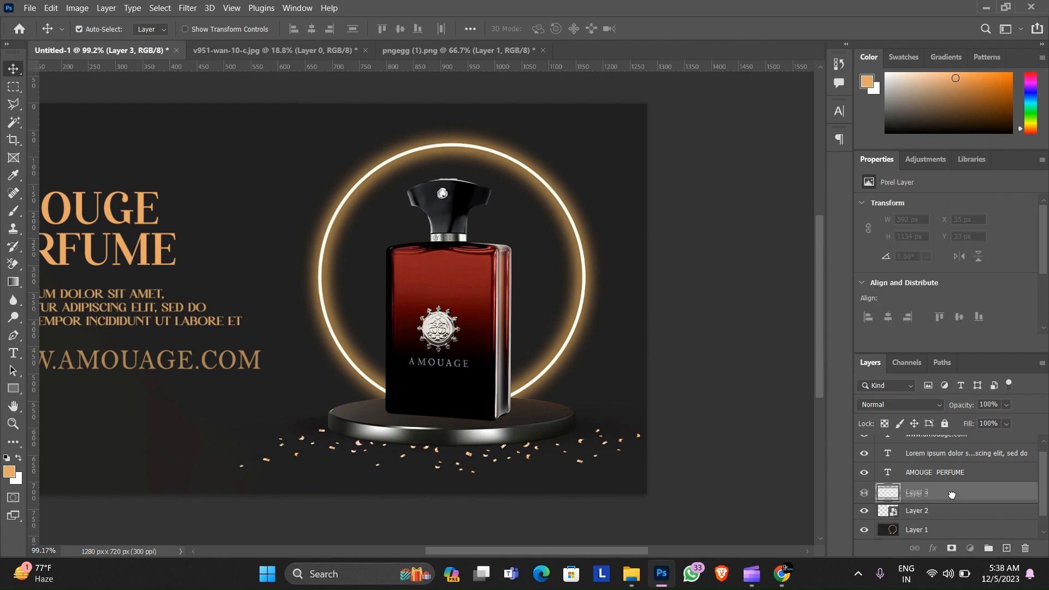
left_click_drag(951, 494, 954, 520)
Set up a black Soft Round brush of 200 px with 0% hardness, flattened into a thin ellipse at about -2°.
scroll(441, 454, "up", 5)
left_click(14, 210)
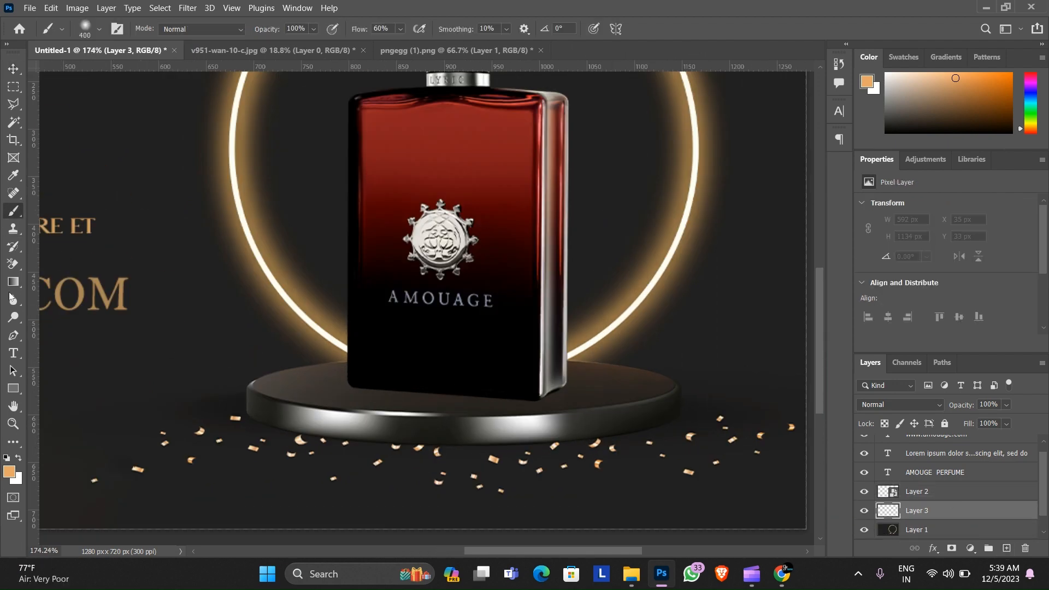
left_click(6, 457)
key("bracketleft")
key("bracketleft")
key("bracketleft")
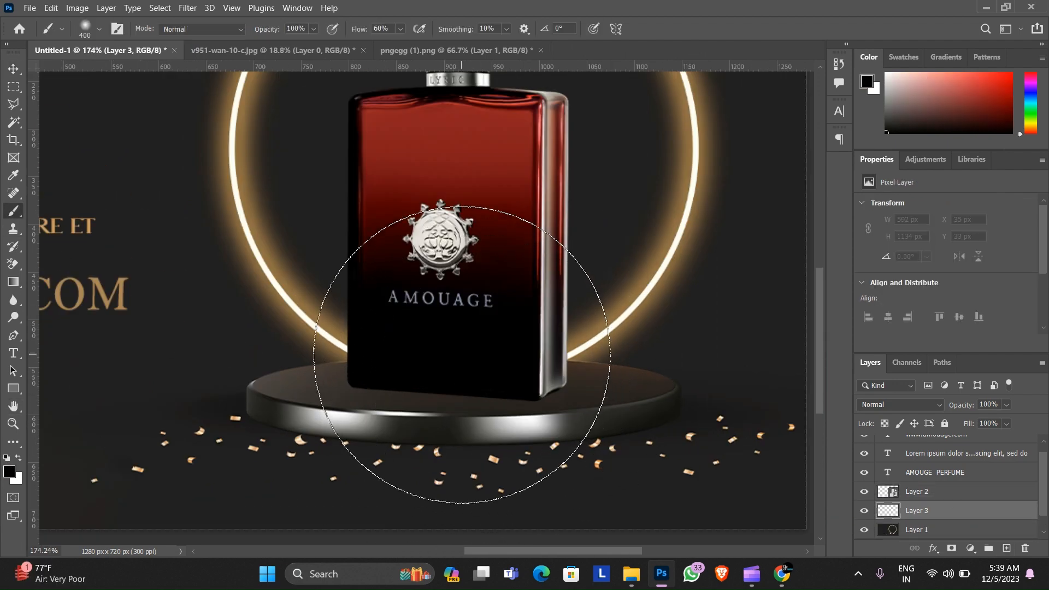
right_click(467, 333)
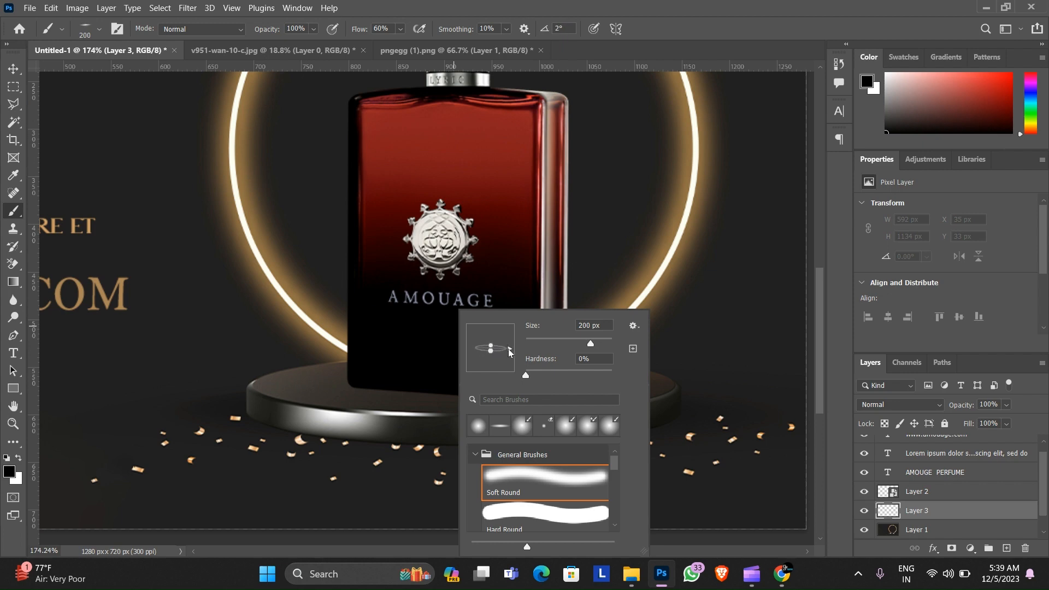
Paint a soft black contact shadow on the podium around the bottle's base, on the layer beneath the bottle.
left_click(409, 391)
left_click(502, 394)
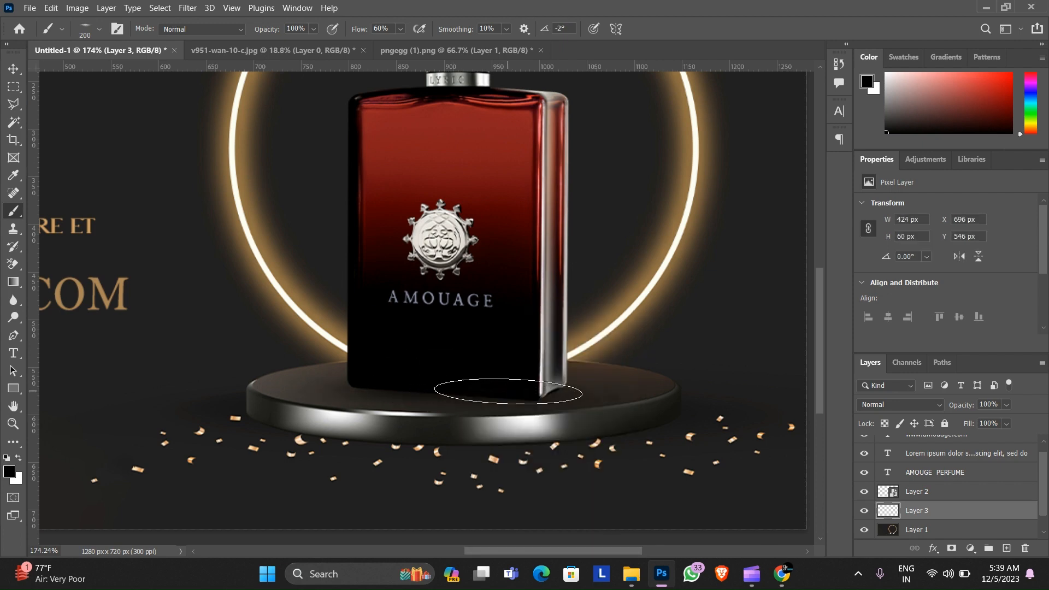
left_click(563, 380)
left_click(580, 382)
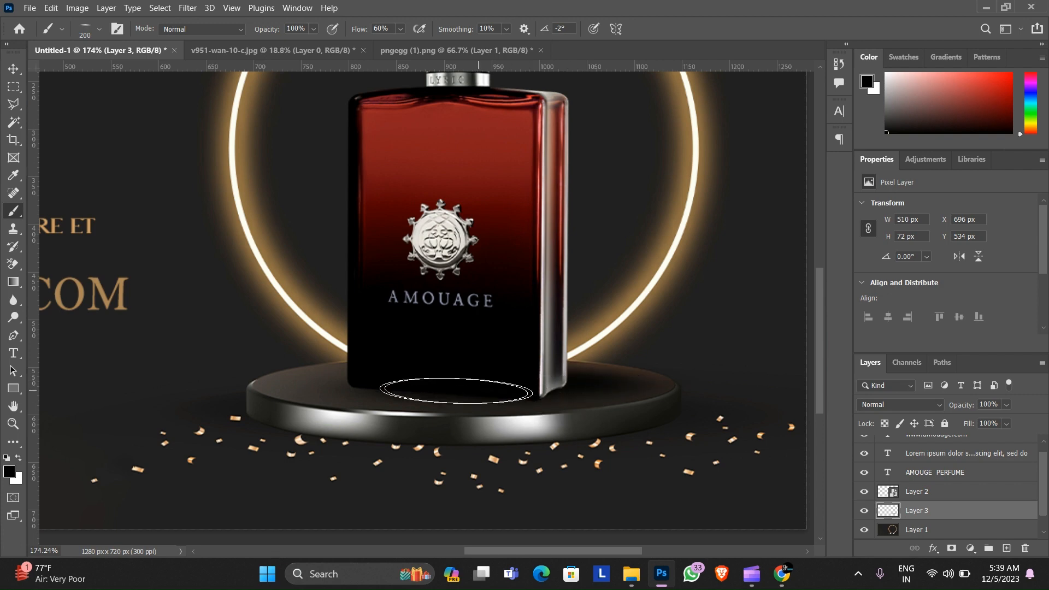
left_click(399, 388)
left_click(427, 402)
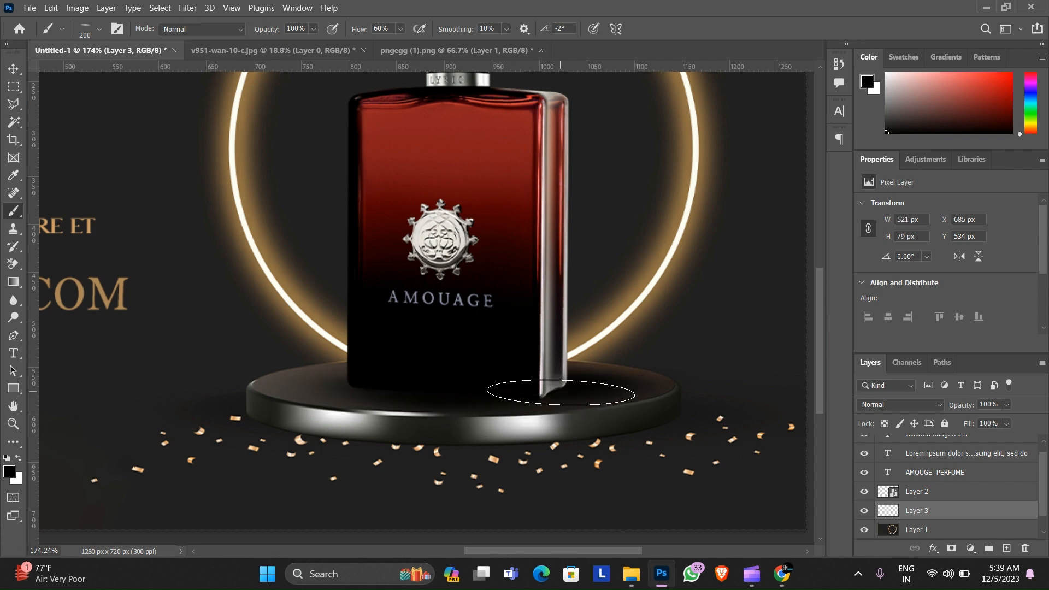
scroll(505, 253, "down", 5)
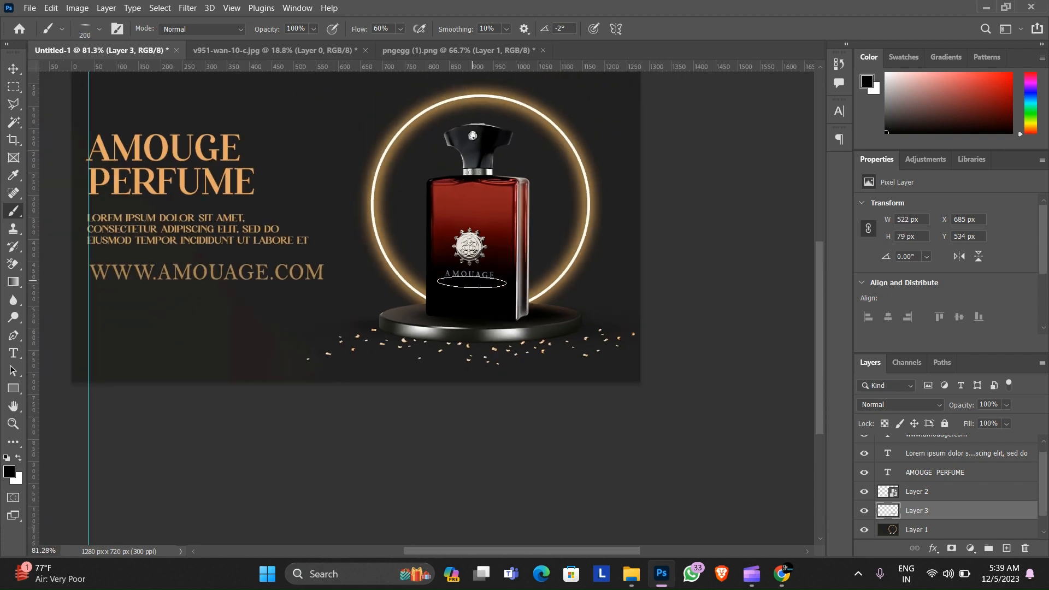
scroll(567, 286, "down", 3)
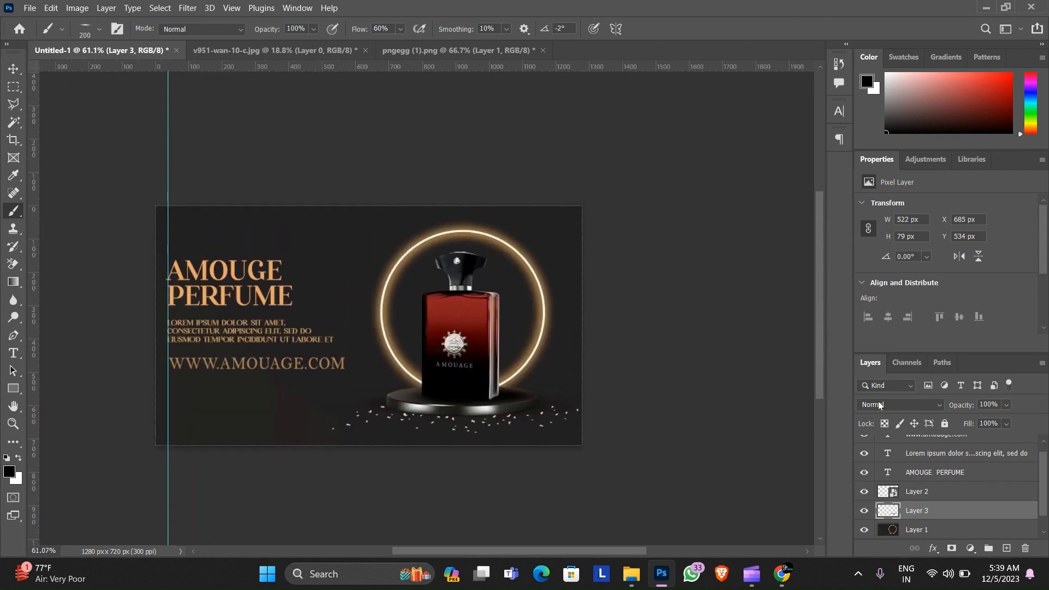
left_click(899, 404)
left_click(885, 388)
Add a new layer above the bottle layer and clip it to the bottle with a clipping mask.
left_click(972, 493)
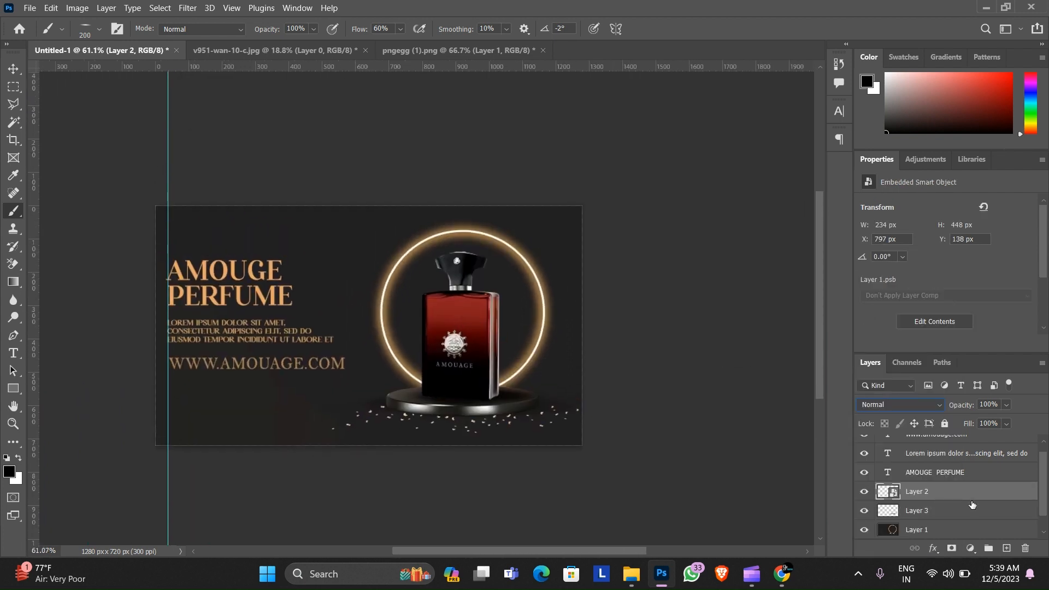
left_click(1007, 549)
right_click(942, 491)
left_click(800, 267)
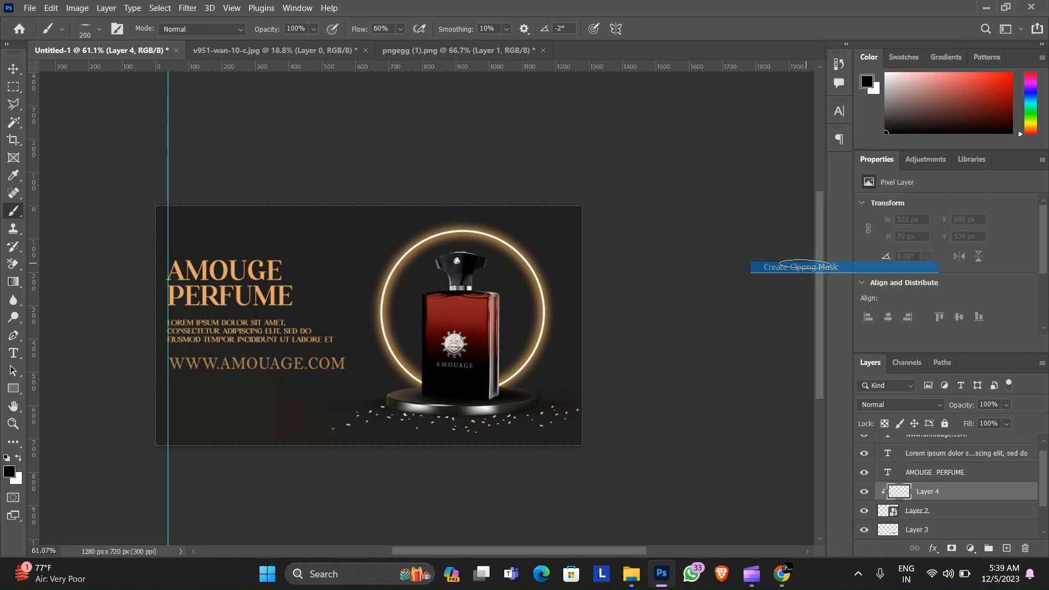
Restore the soft brush tip to a full circle and set the foreground color to tan ad9471, based on the ring's glow.
scroll(574, 363, "up", 5)
right_click(609, 336)
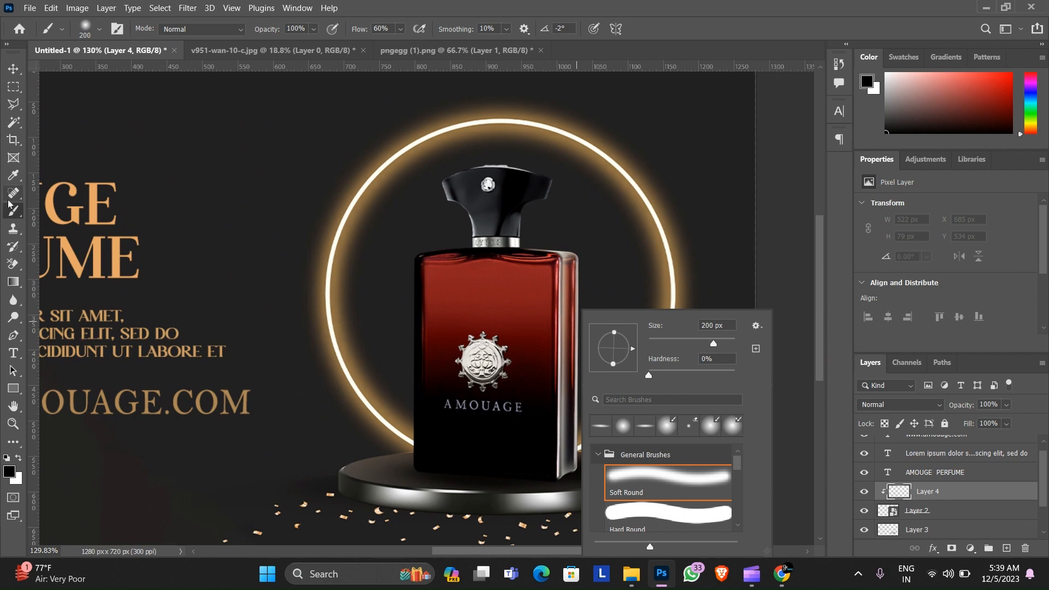
left_click(14, 215)
left_click(9, 475)
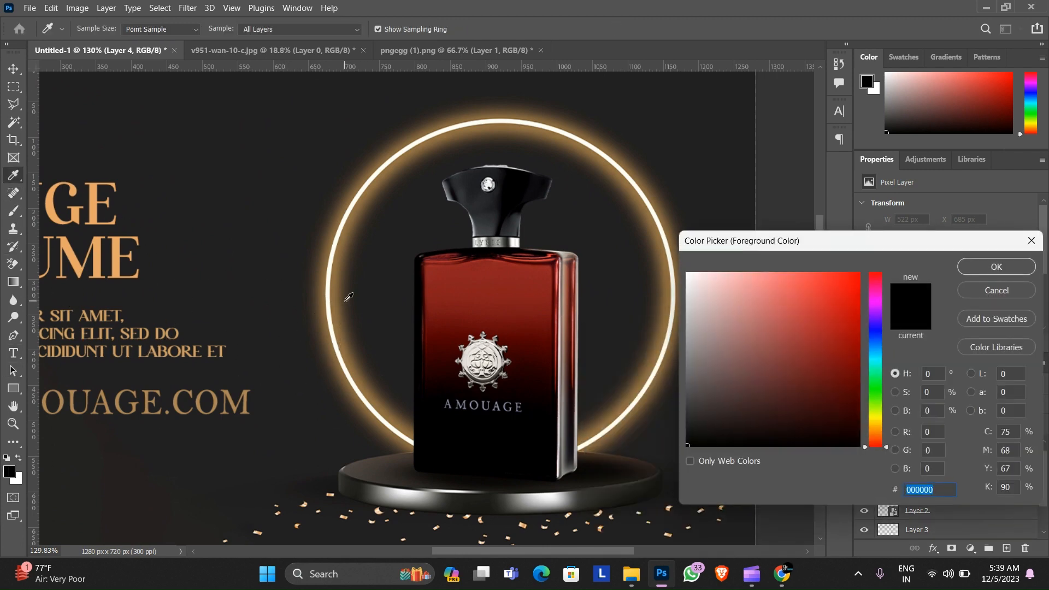
left_click(341, 295)
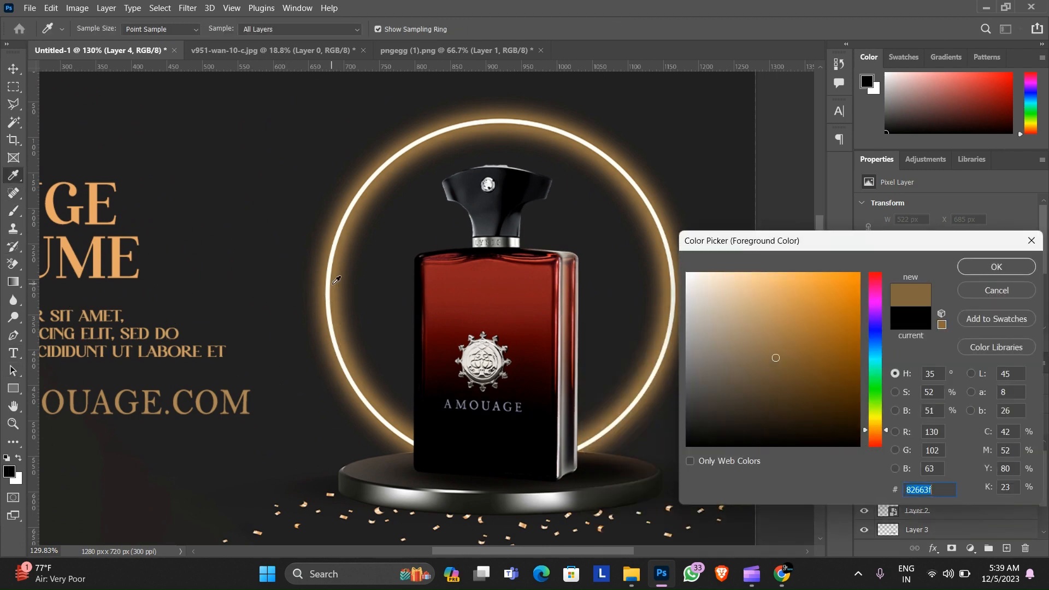
left_click(339, 281)
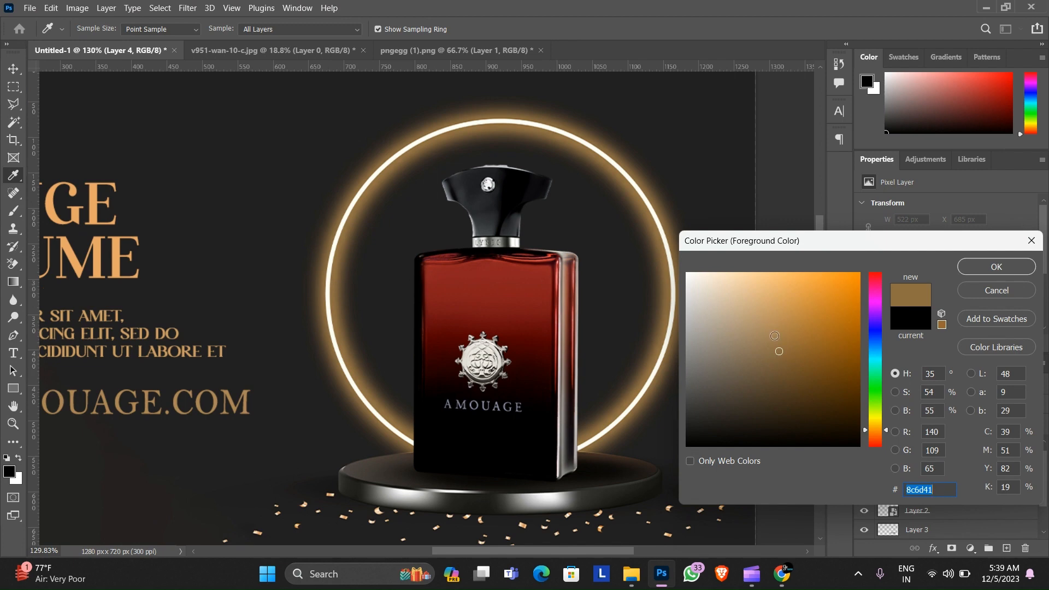
left_click(774, 335)
left_click(746, 328)
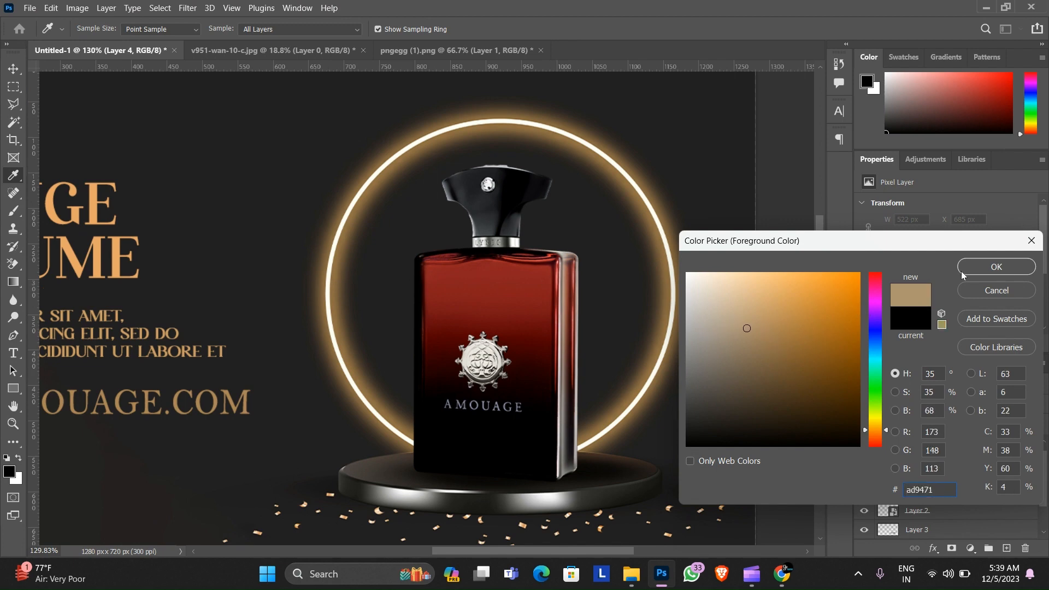
left_click(995, 267)
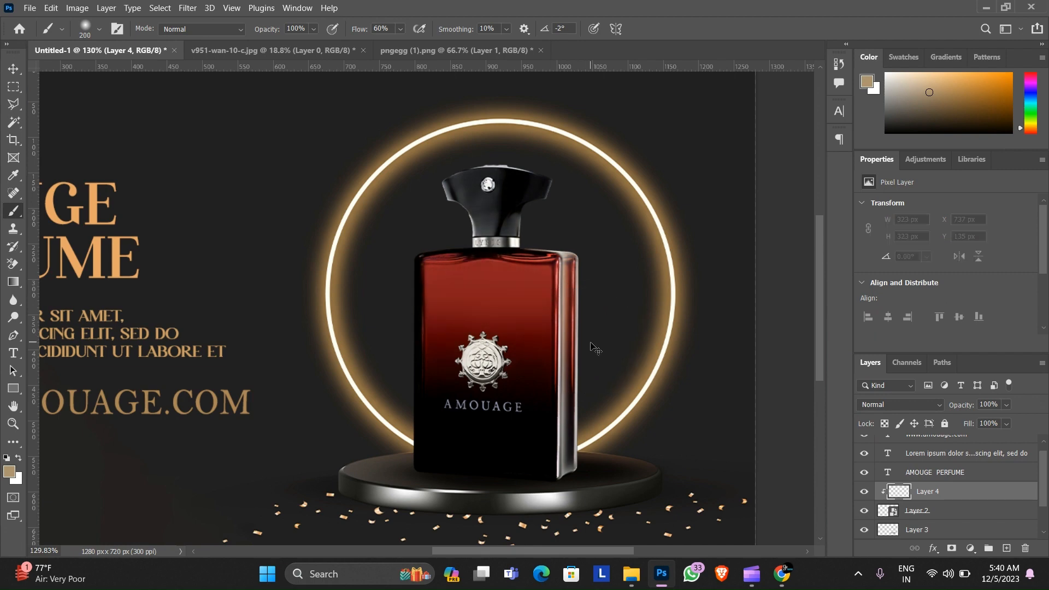
Paint soft tan light along the right and left edges of the bottle on the clipped layer.
left_click_drag(635, 241, 641, 417)
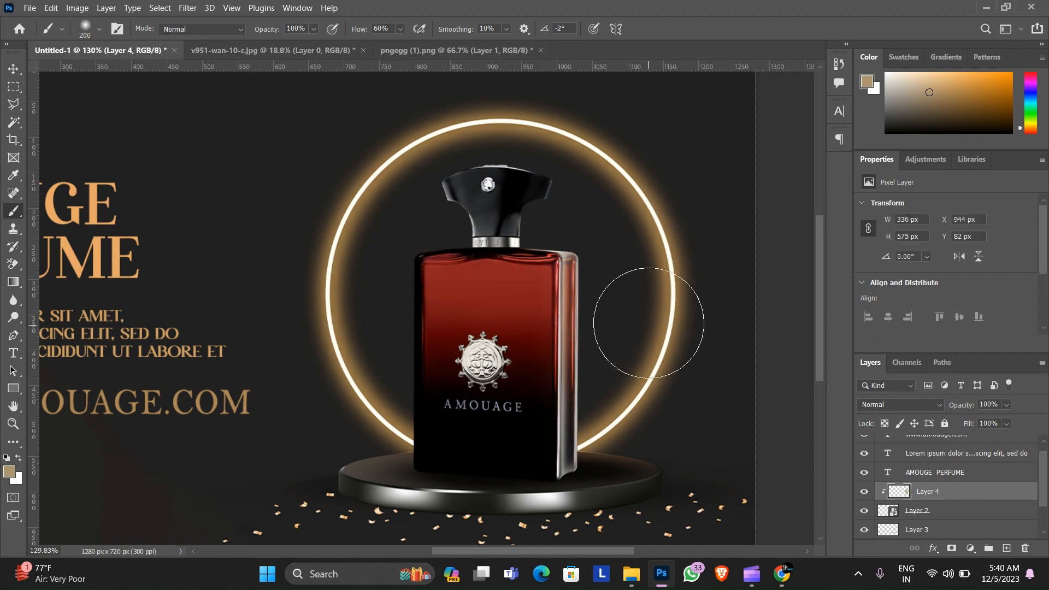
mouse_move(649, 323)
left_mouse_down()
mouse_move(639, 379)
mouse_move(632, 187)
mouse_move(618, 187)
mouse_move(628, 201)
mouse_move(567, 98)
mouse_move(421, 99)
mouse_move(363, 191)
mouse_move(338, 446)
mouse_move(358, 436)
mouse_move(353, 386)
left_mouse_up()
scroll(355, 290, "down", 3)
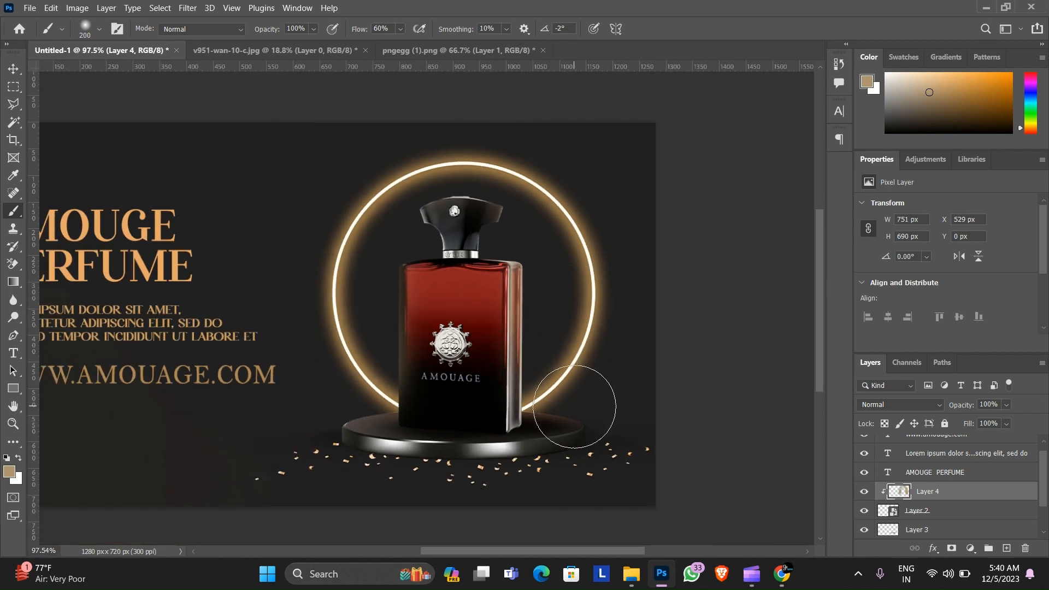
Set the clipped light layer's blend mode to Linear Dodge (Add) and reset the foreground color to black.
left_click(917, 404)
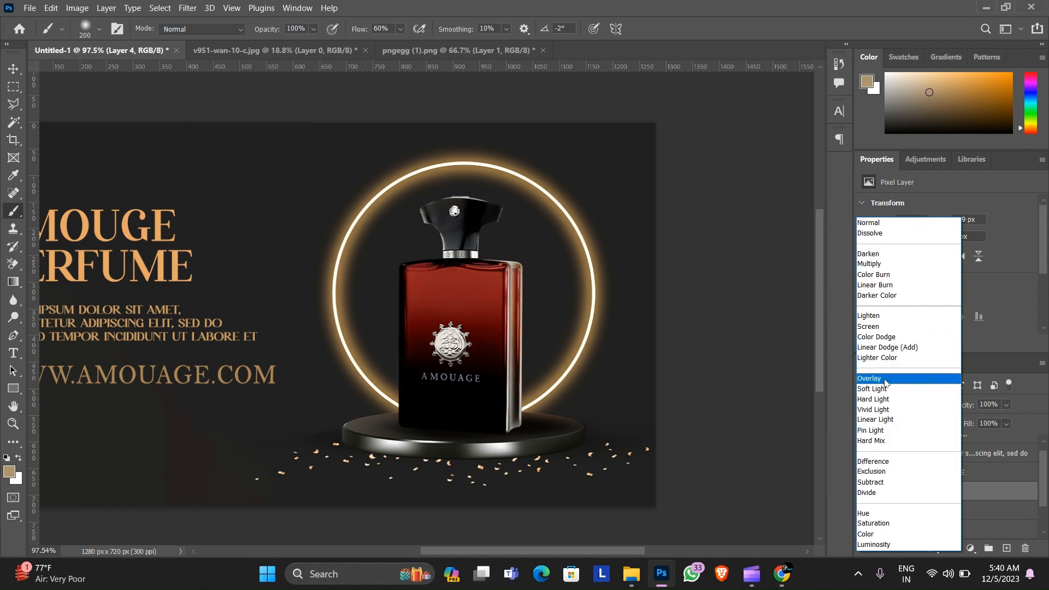
left_click(888, 348)
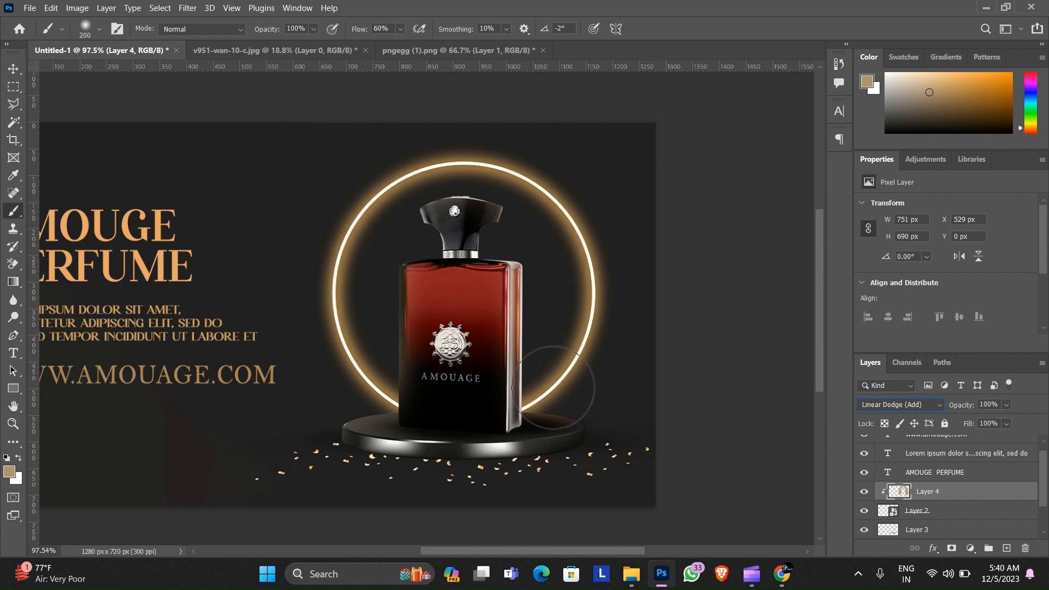
left_click(7, 458)
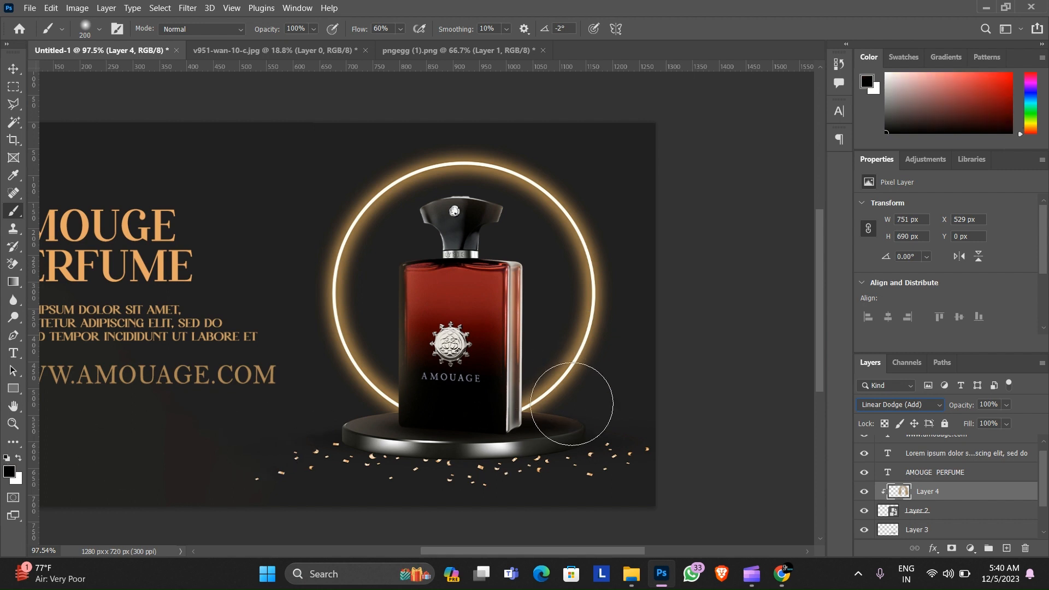
key("Up")
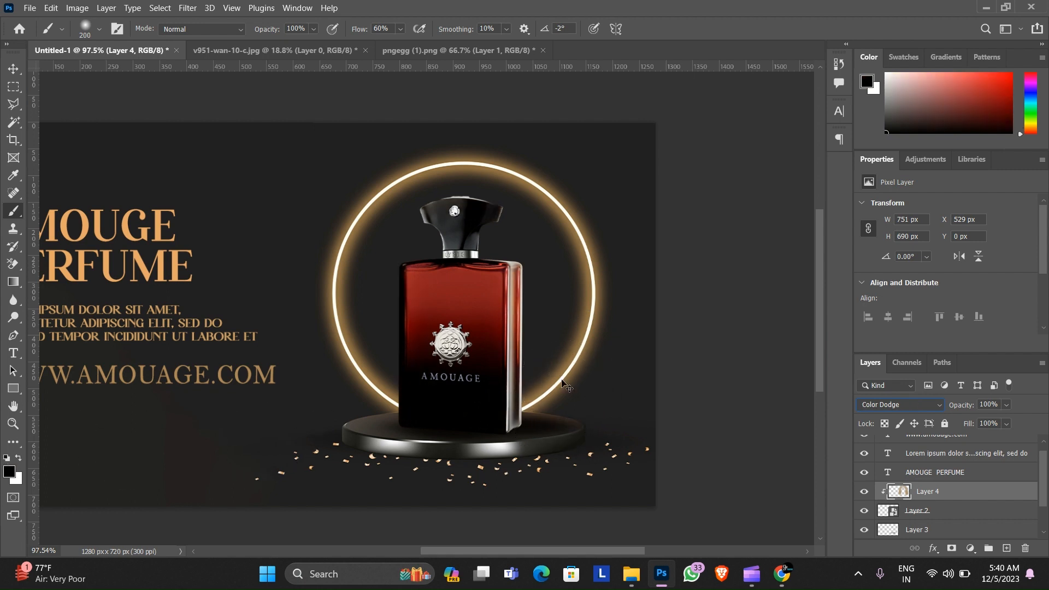
key("Down")
Examine the lighting on the bottle and the overall poster layout at close and full view.
key("ctrl+minus")
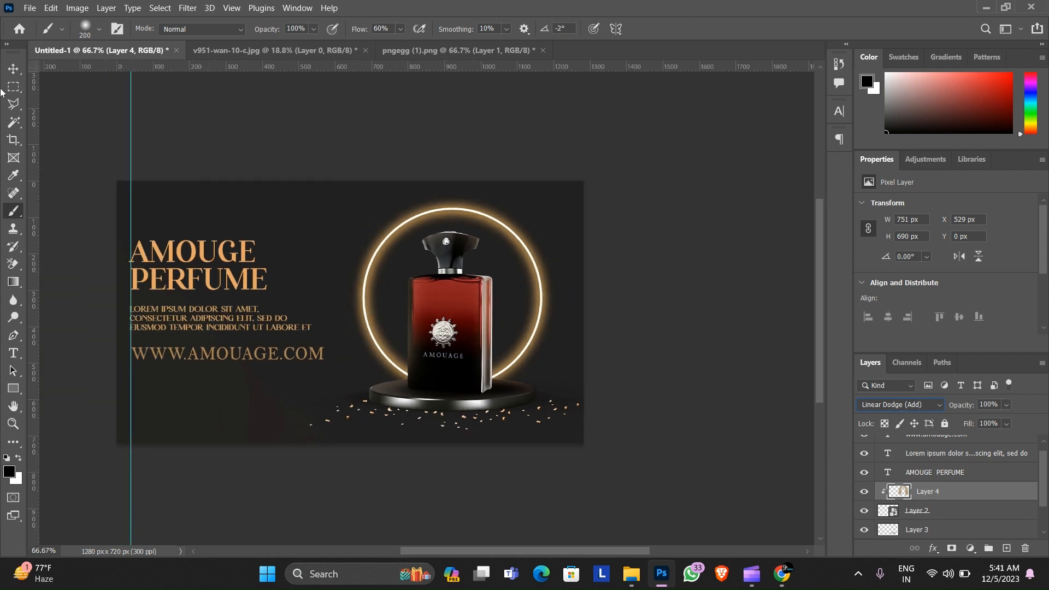
key("v")
scroll(454, 310, "up", 5)
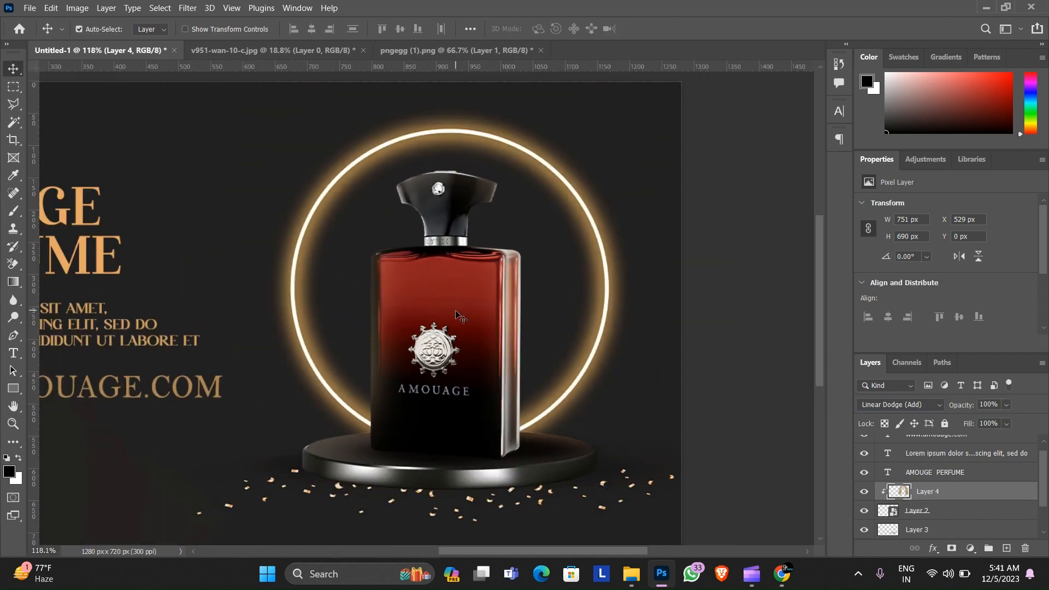
scroll(457, 314, "down", 3)
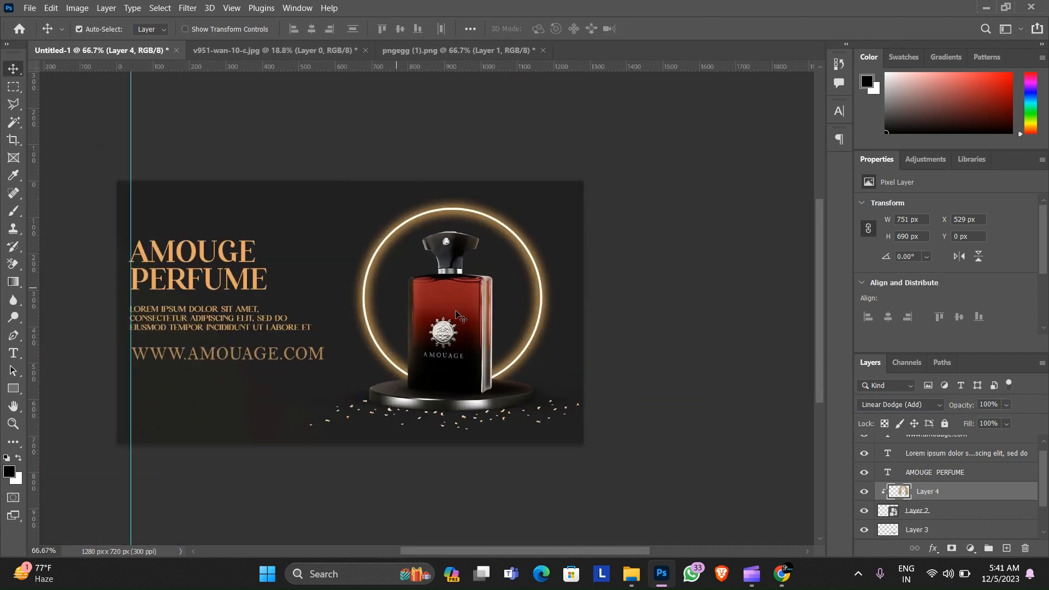
scroll(451, 314, "up", 1)
scroll(405, 316, "down", 2)
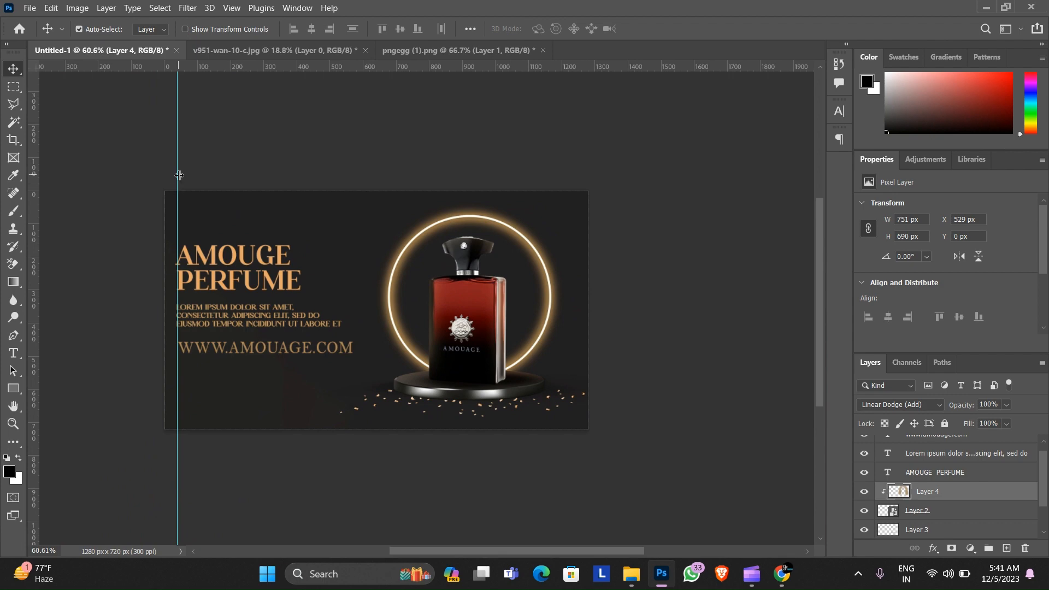
scroll(178, 186, "down", 1)
scroll(213, 257, "up", 4)
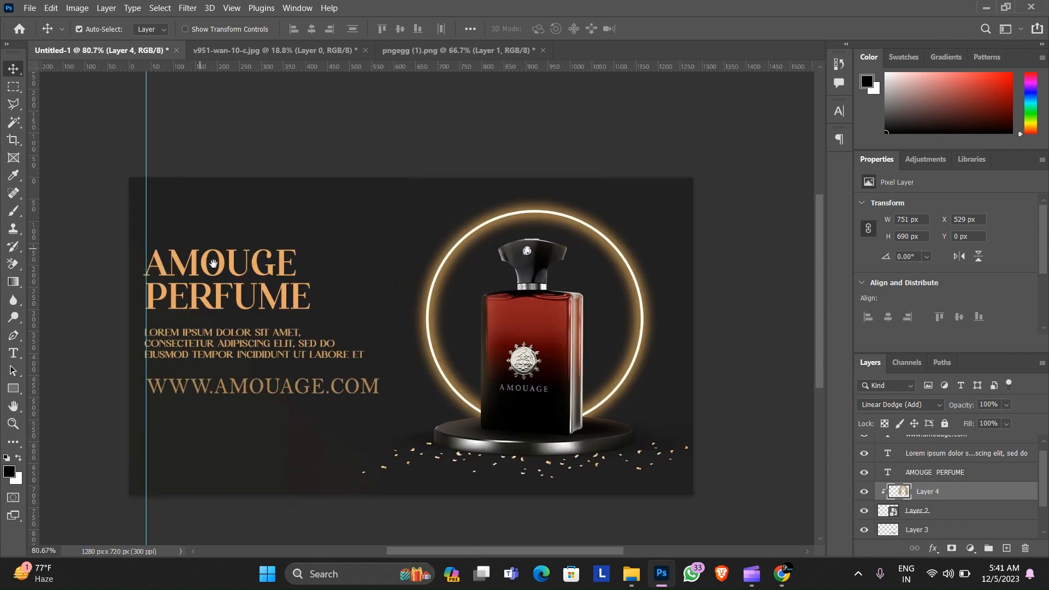
scroll(243, 251, "down", 3)
scroll(253, 249, "down", 1)
scroll(253, 248, "up", 2)
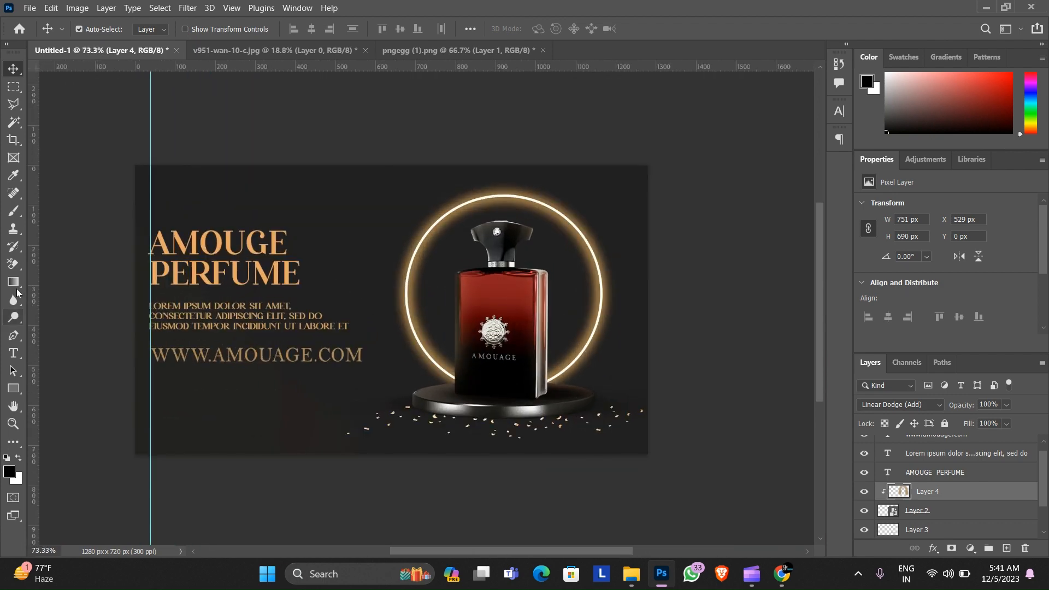
left_click(13, 281)
scroll(276, 267, "down", 1)
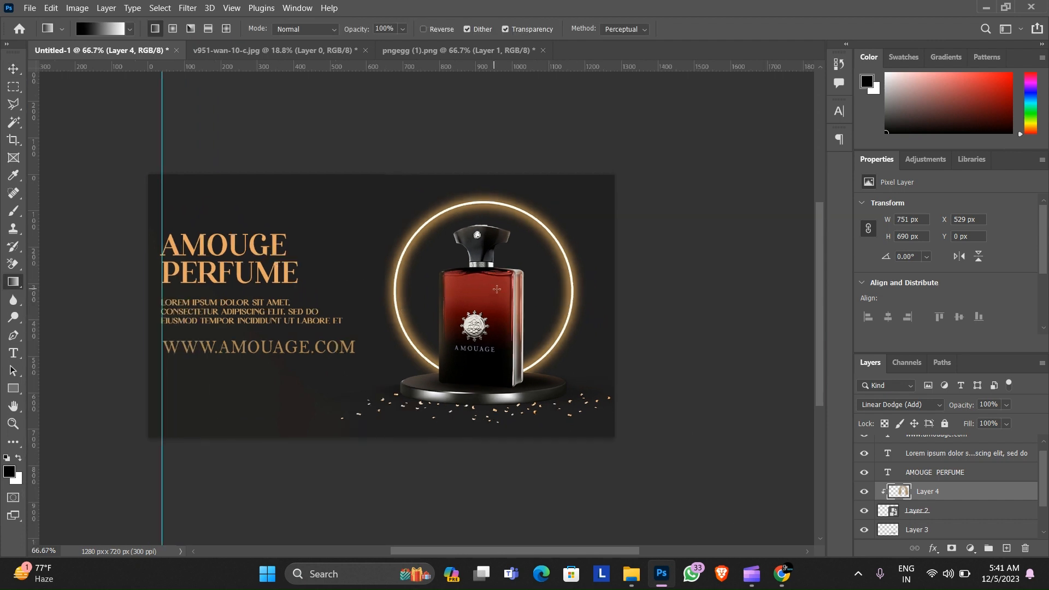
Add a new layer directly above the contact shadow layer and ready a 400 px soft brush in the brown of the ring's glow.
left_click(952, 527)
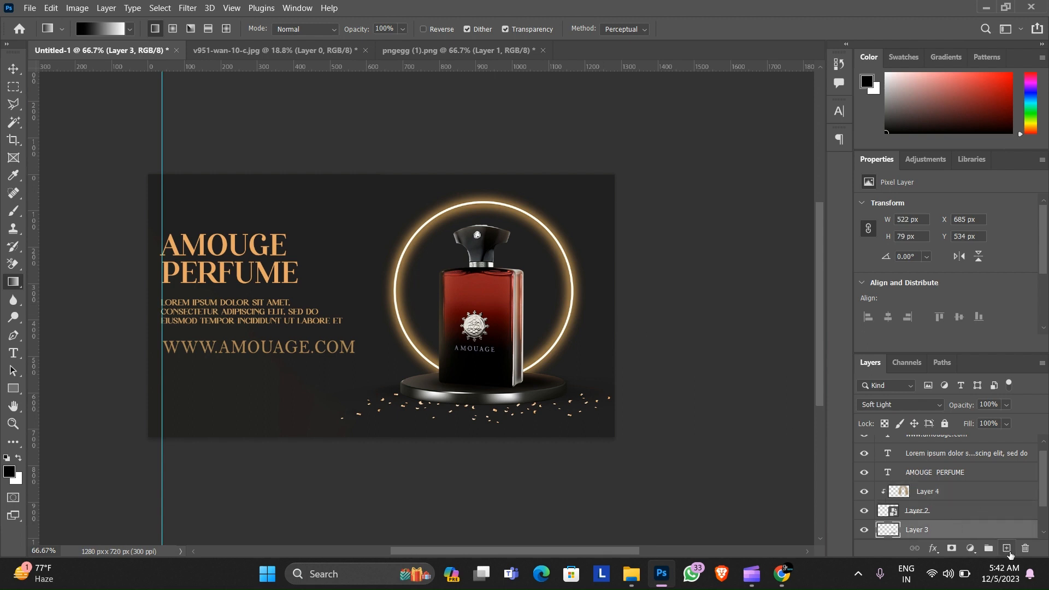
left_click(1007, 548)
left_click(14, 211)
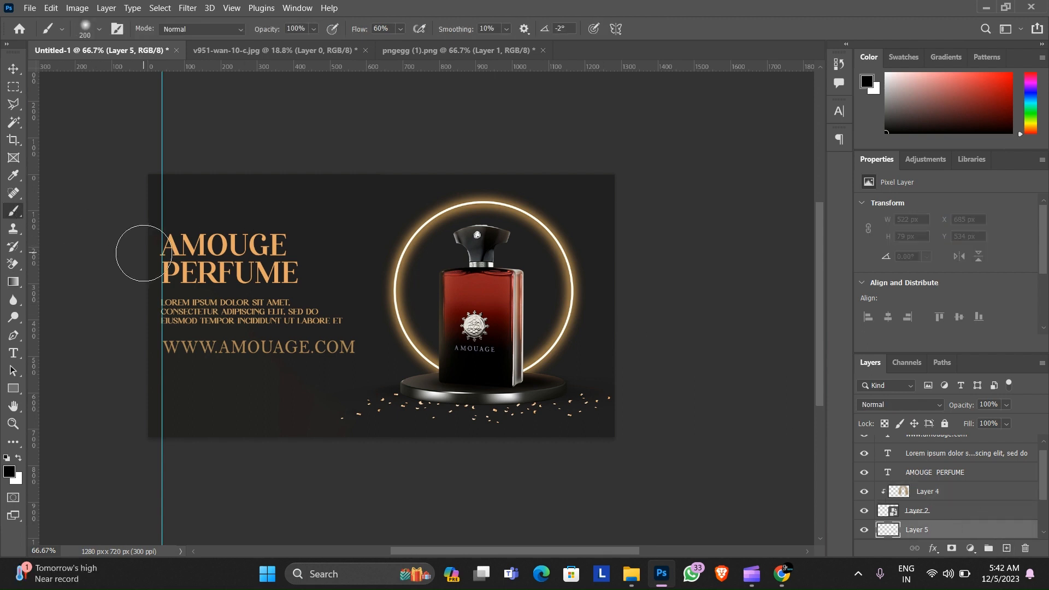
key("bracketright")
key("bracketright")
key("bracketright")
key("i")
left_click(405, 281)
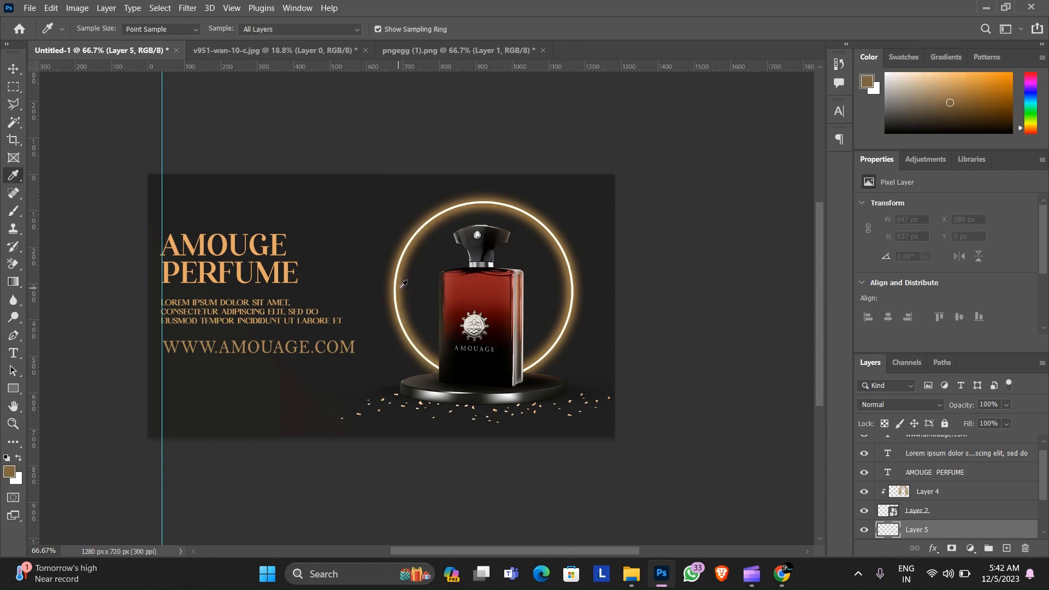
key("b")
Paint a soft brown glow behind the bottle on the new layer and lower that layer's opacity to 79%.
scroll(553, 296, "down", 3)
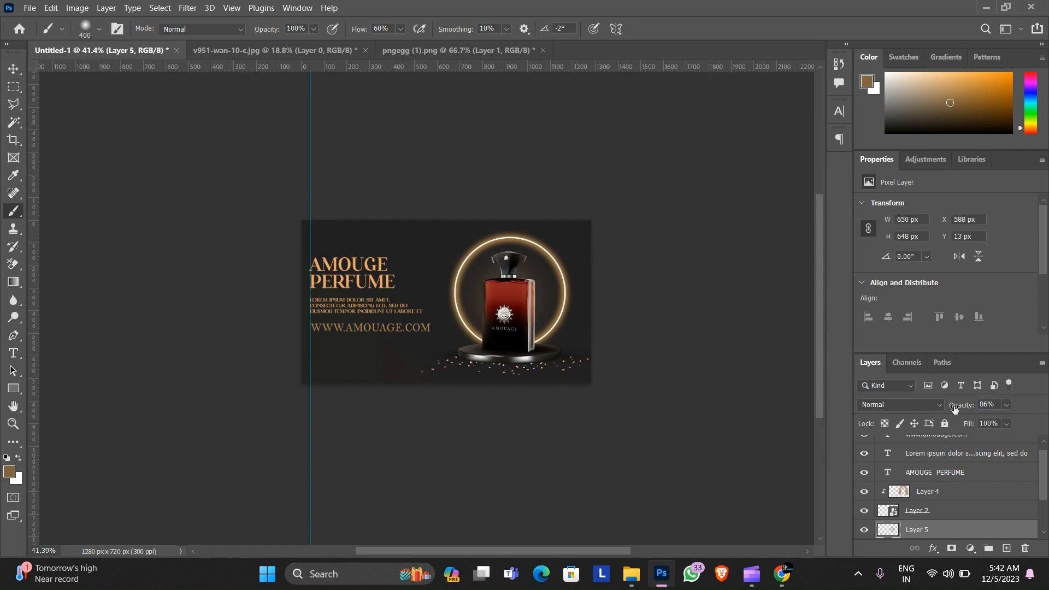
scroll(467, 268, "up", 3)
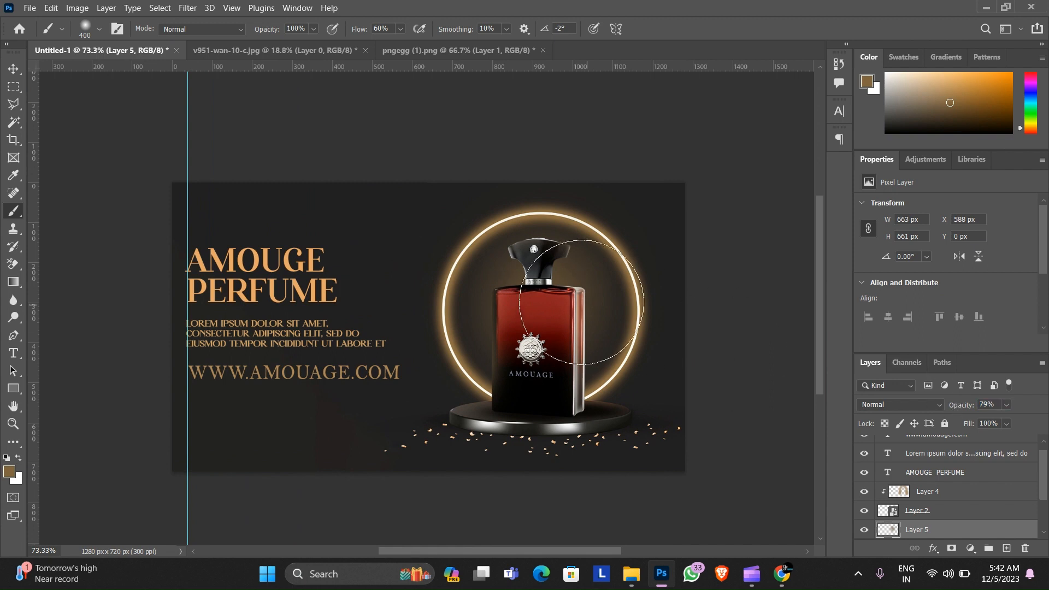
scroll(579, 304, "down", 2)
scroll(505, 305, "down", 2)
left_click_drag(396, 314, 417, 331)
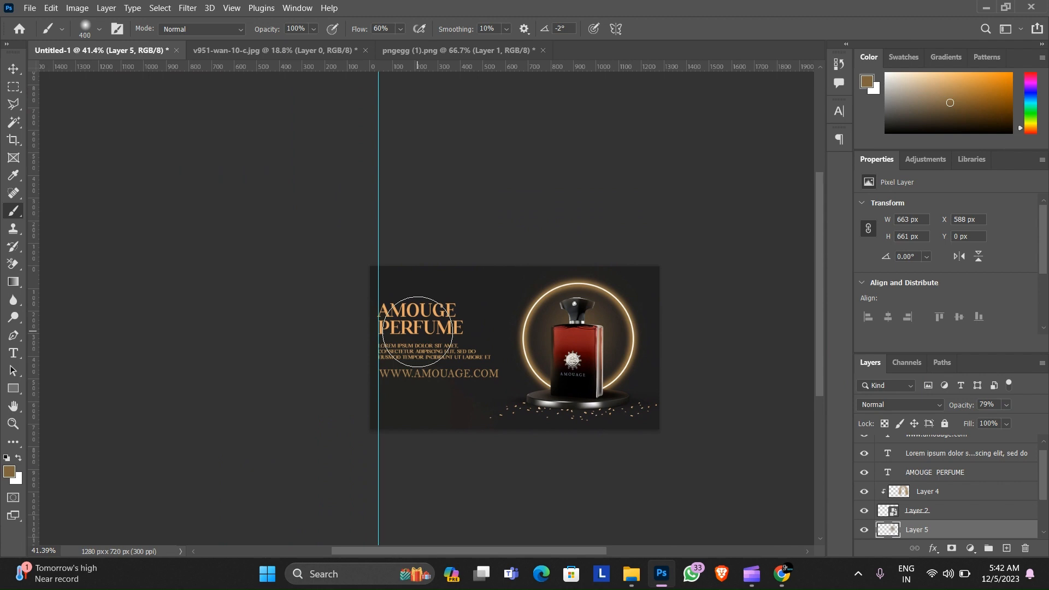
scroll(418, 331, "up", 2)
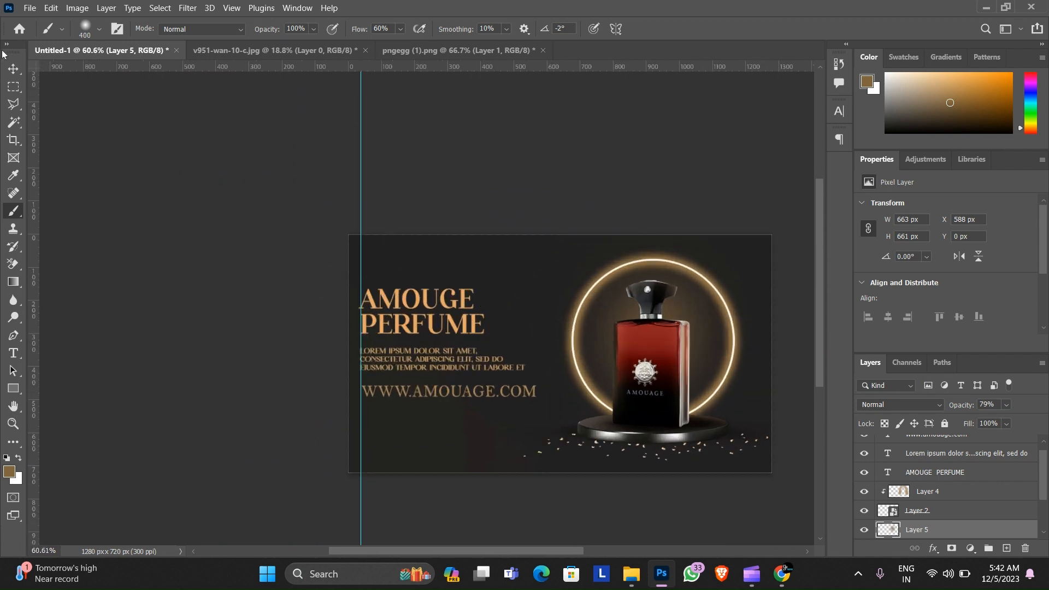
Close the v951-wan-10-c.jpg and pngegg (1).png documents without saving their changes.
left_click(328, 50)
left_click(365, 49)
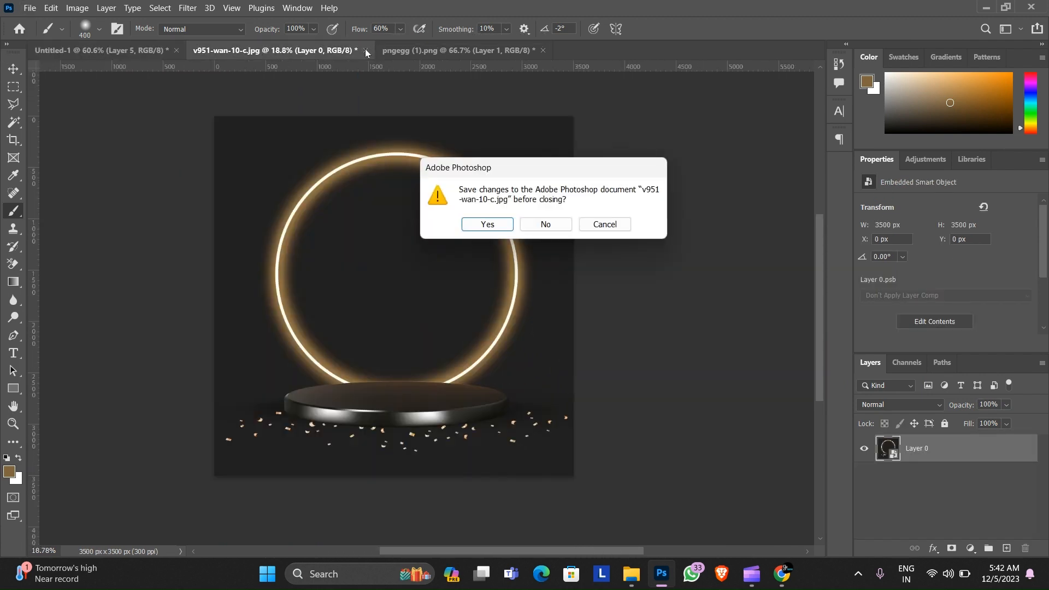
left_click(546, 224)
left_click(353, 50)
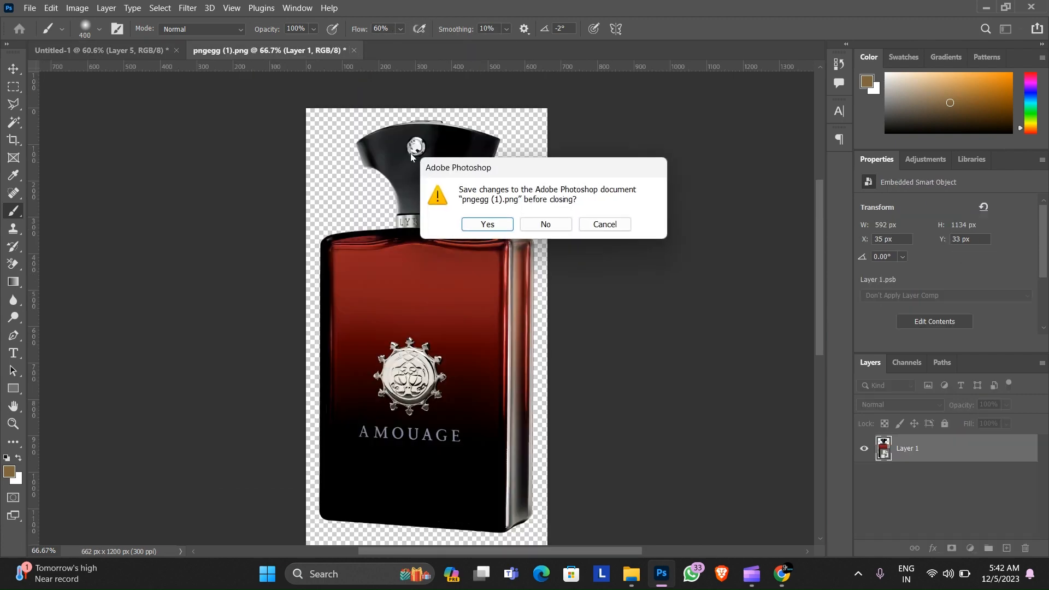
left_click(538, 224)
Open the four pngwing.com social media icon files (Pinterest, Facebook, Instagram and WhatsApp) from the Downloads folder.
left_click(29, 8)
left_click(43, 34)
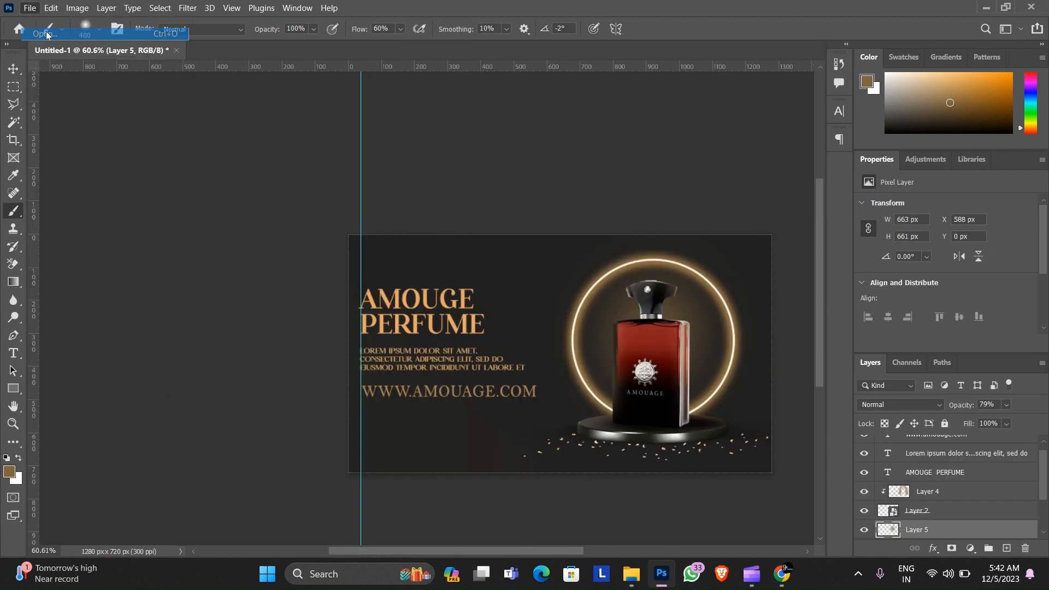
left_click(160, 133)
left_click(389, 141, "shift")
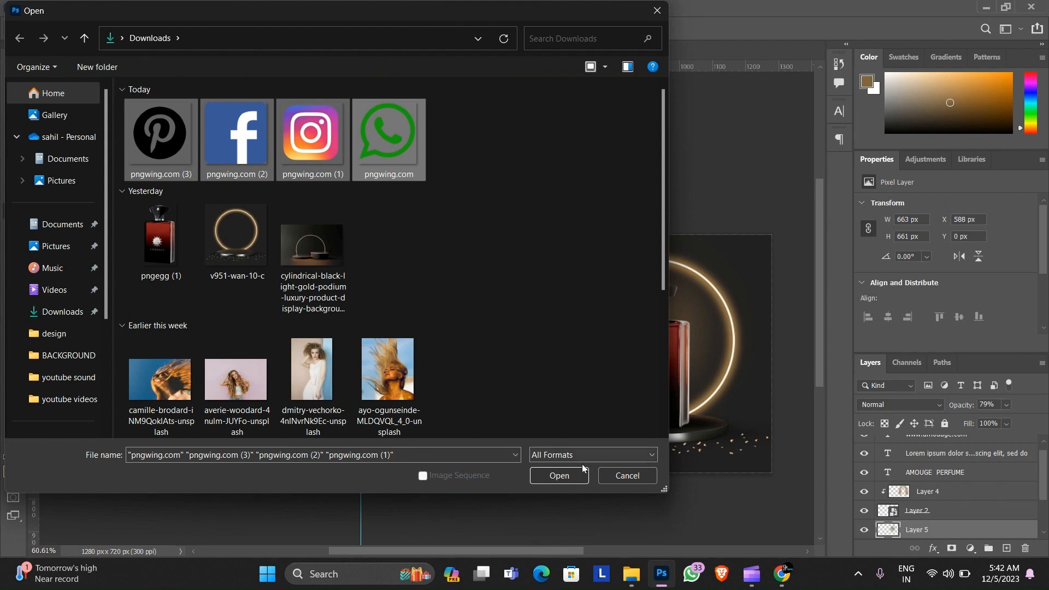
left_click(571, 473)
Copy the Pinterest icon from pngwing.com (3).png into the poster, over the lower part of the text block.
key("v")
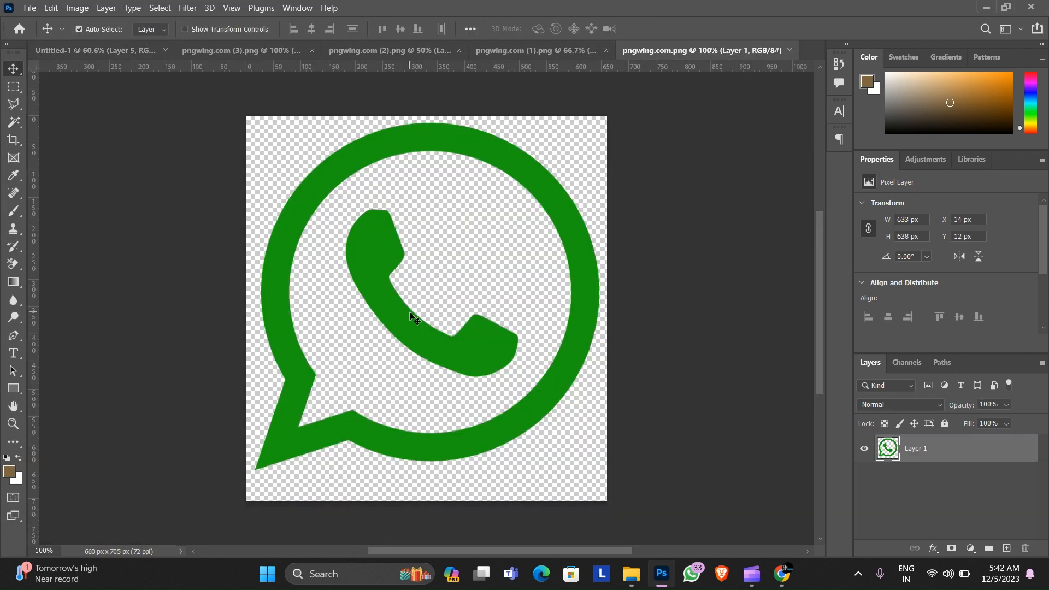
left_click(188, 50)
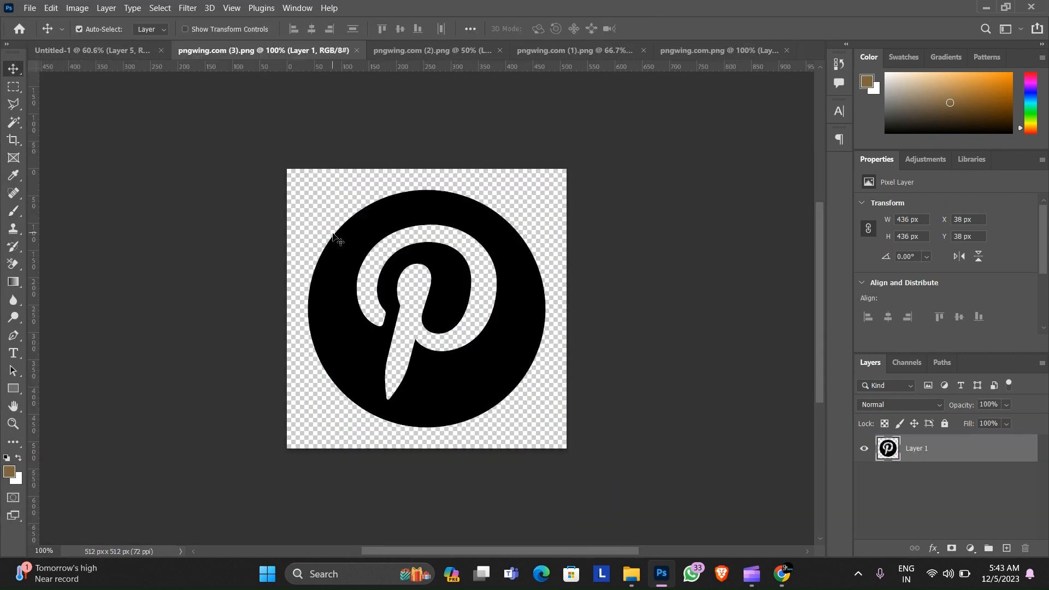
left_click_drag(334, 239, 85, 52)
left_click_drag(456, 392, 458, 392)
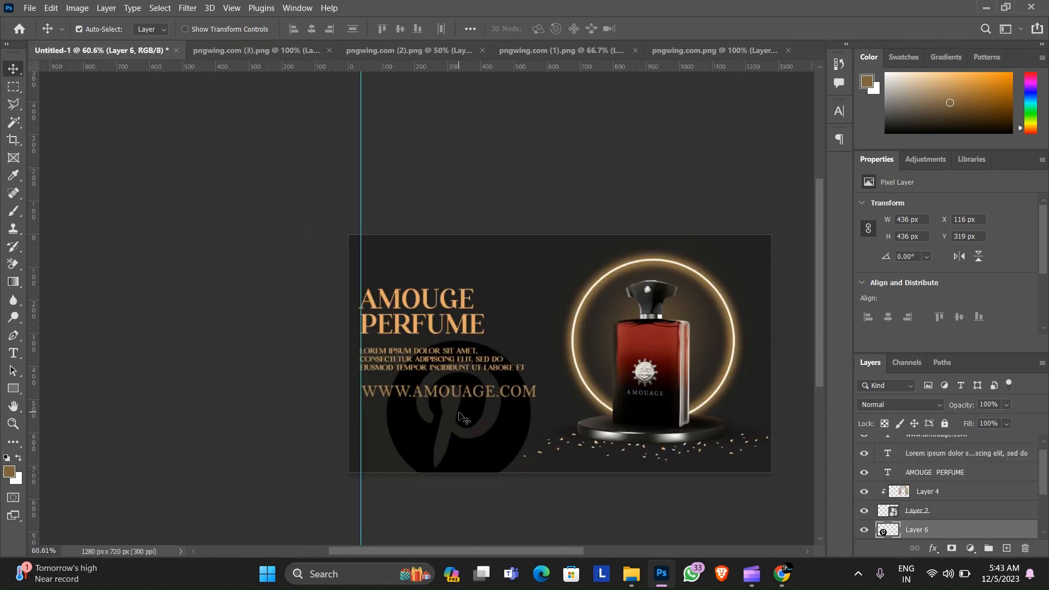
Scale the Pinterest icon to about 42 x 41 px and place it below the web address beside the vertical guide.
key("ctrl+t")
left_click_drag(529, 340, 362, 388)
scroll(392, 436, "up", 3)
left_click(676, 28)
key("ctrl+t")
left_click(675, 29)
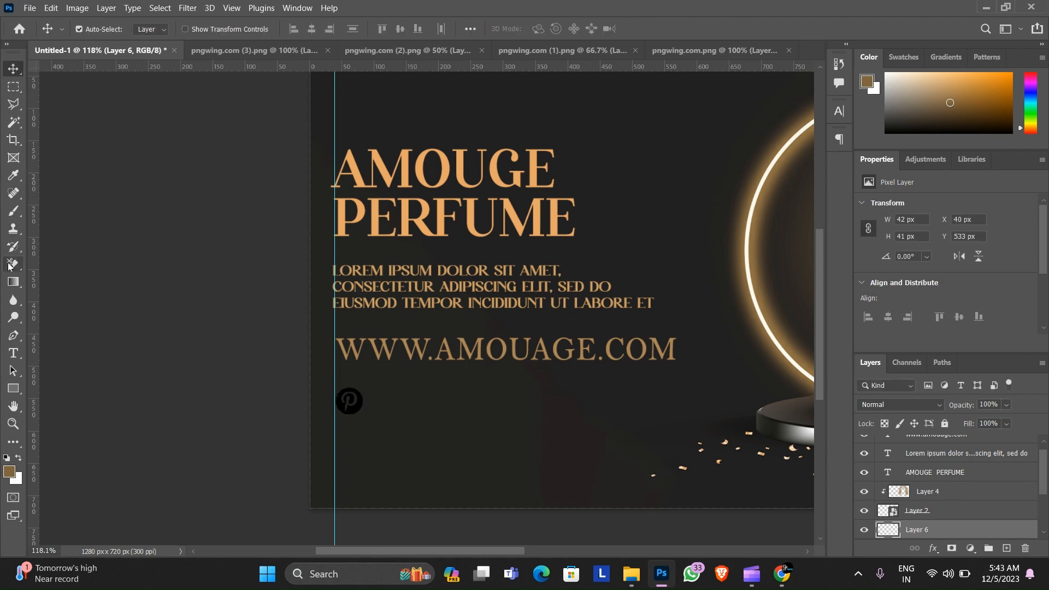
Draw a rectangle about 48 x 50 px over the Pinterest icon below the web address.
left_click(14, 388)
scroll(308, 380, "up", 2)
scroll(308, 380, "up", 4)
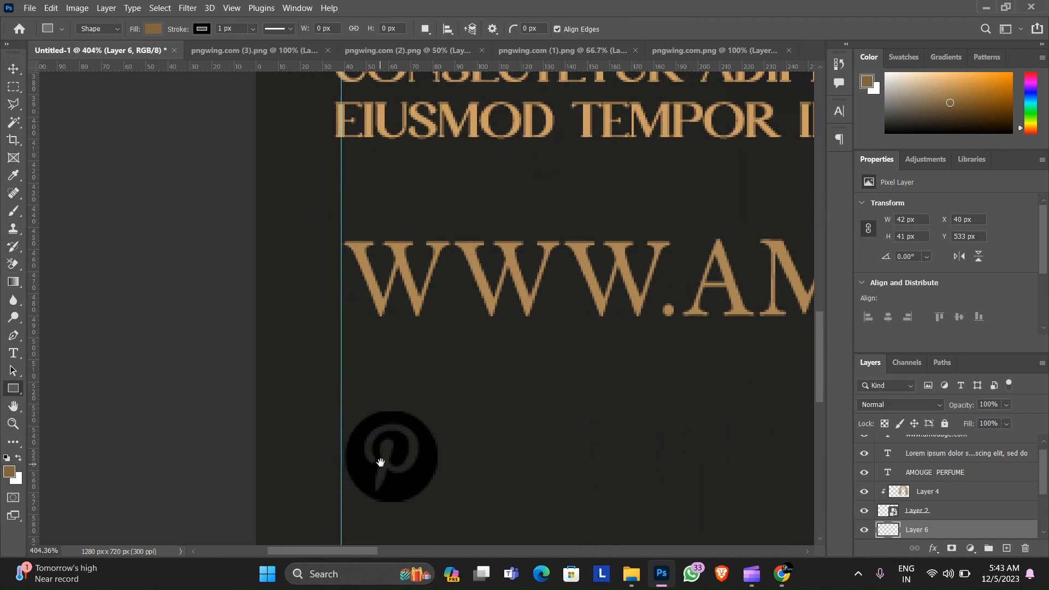
left_click_drag(295, 254, 399, 369)
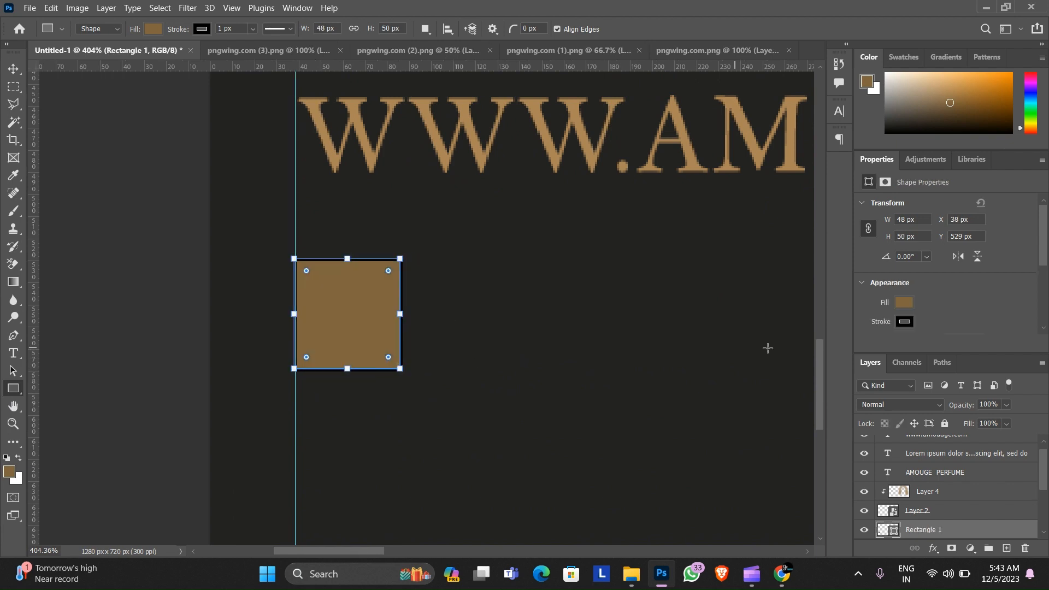
Fill the new rectangle with the light orange from the recently used colors and remove its stroke.
left_click(904, 302)
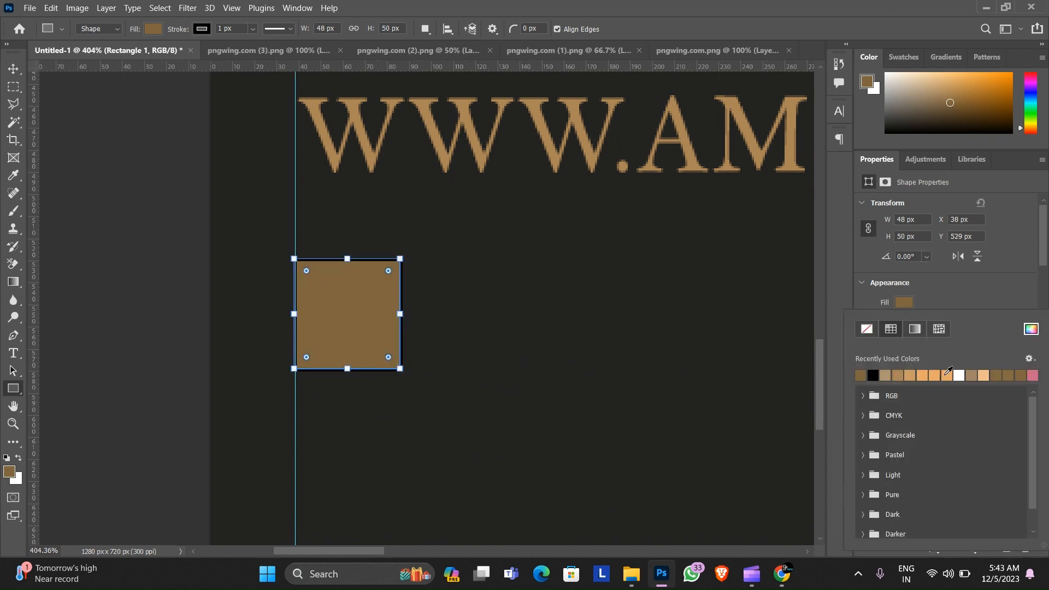
left_click(928, 376)
left_click(961, 300)
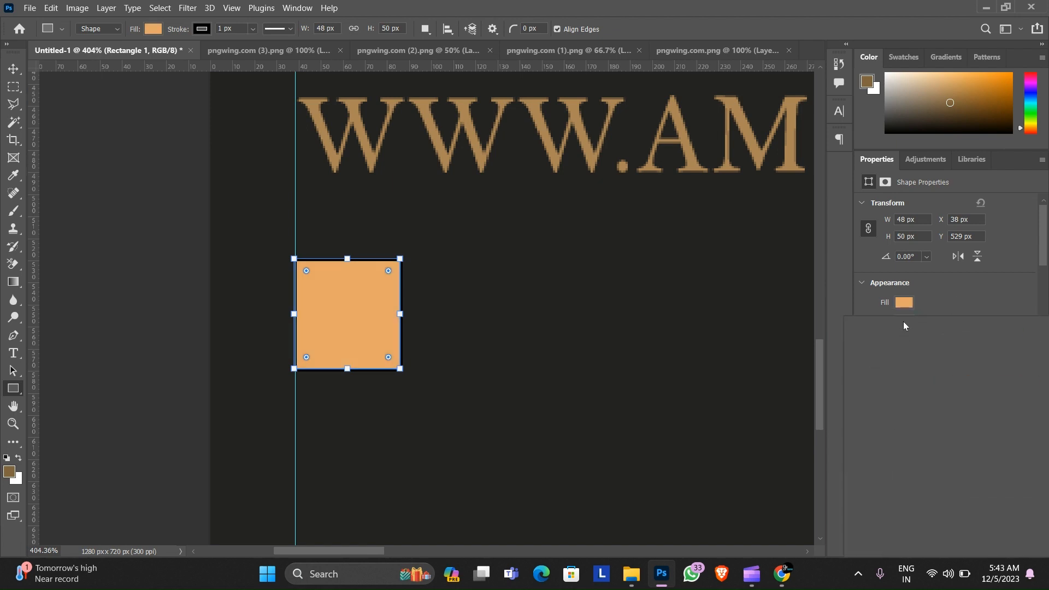
left_click(904, 302)
left_click(867, 335)
left_click(995, 288)
Move the rectangle's layer down the stack to directly above Layer 1, behind the Pinterest icon.
scroll(960, 499, "down", 2)
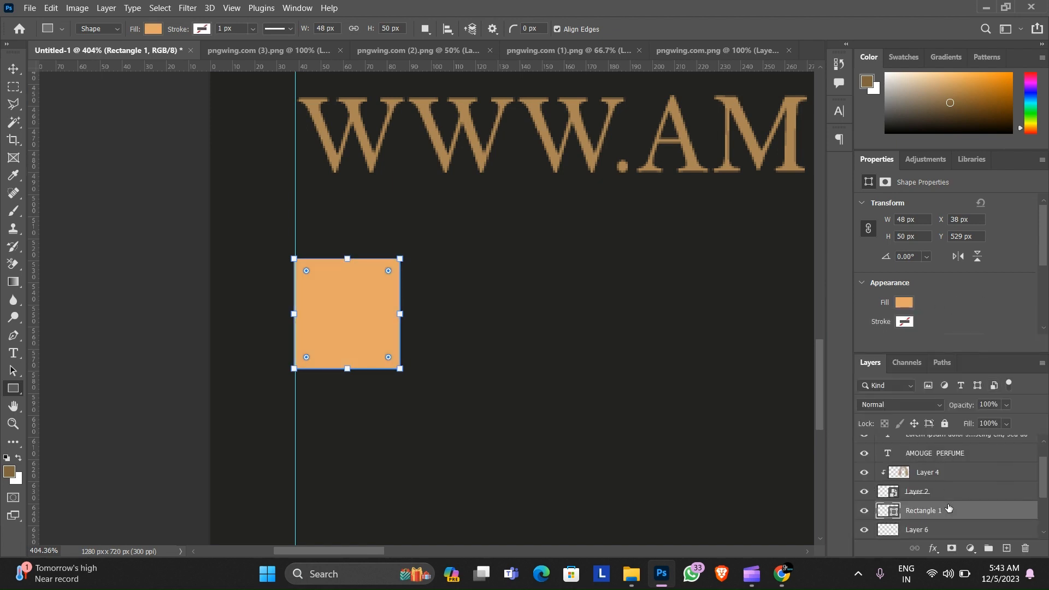
scroll(950, 506, "up", 3)
scroll(948, 507, "down", 2)
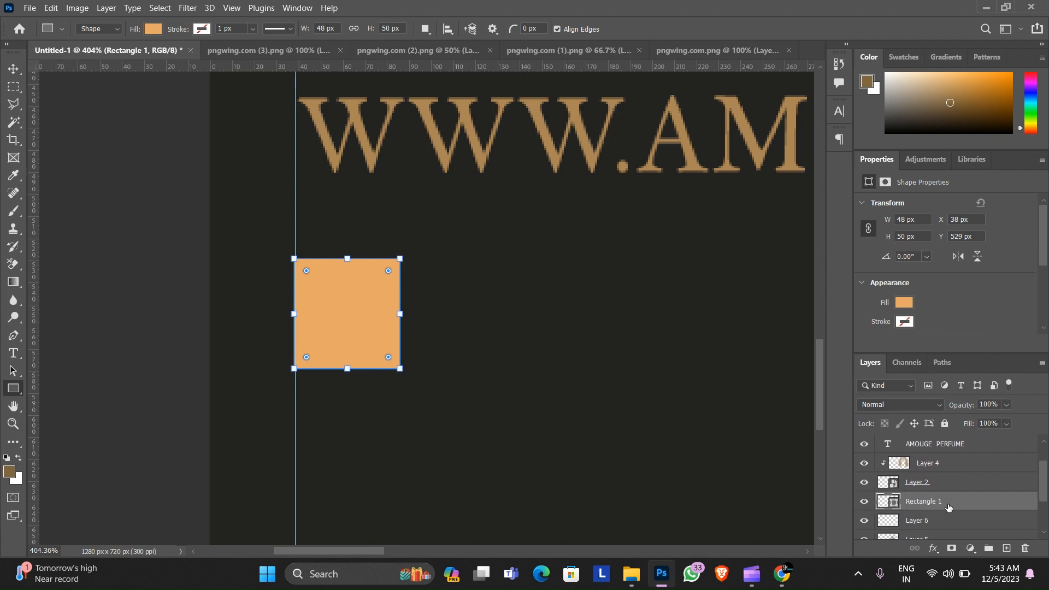
left_click_drag(948, 508, 889, 479)
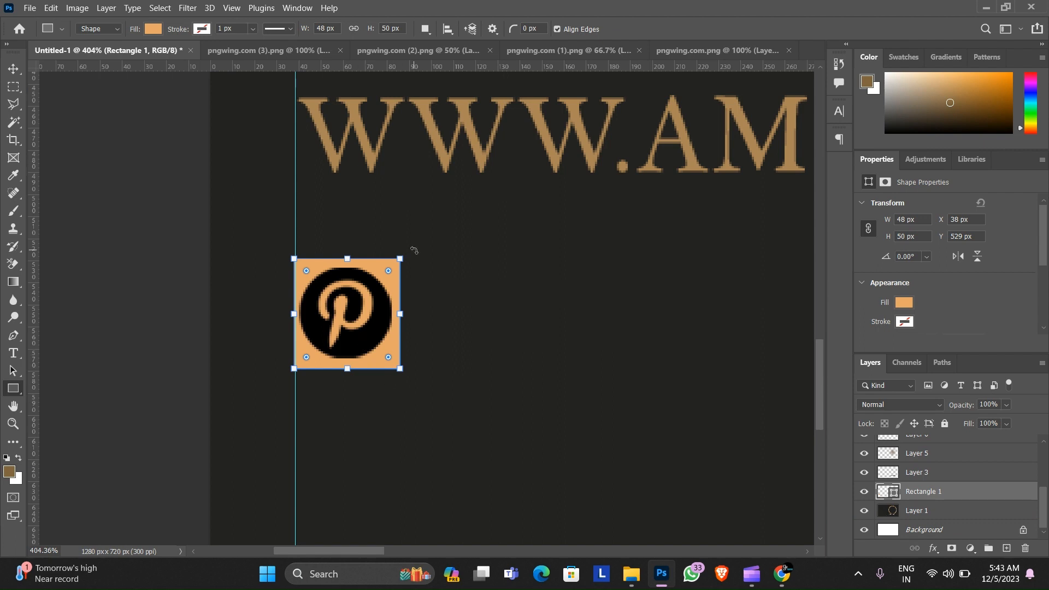
key("Return")
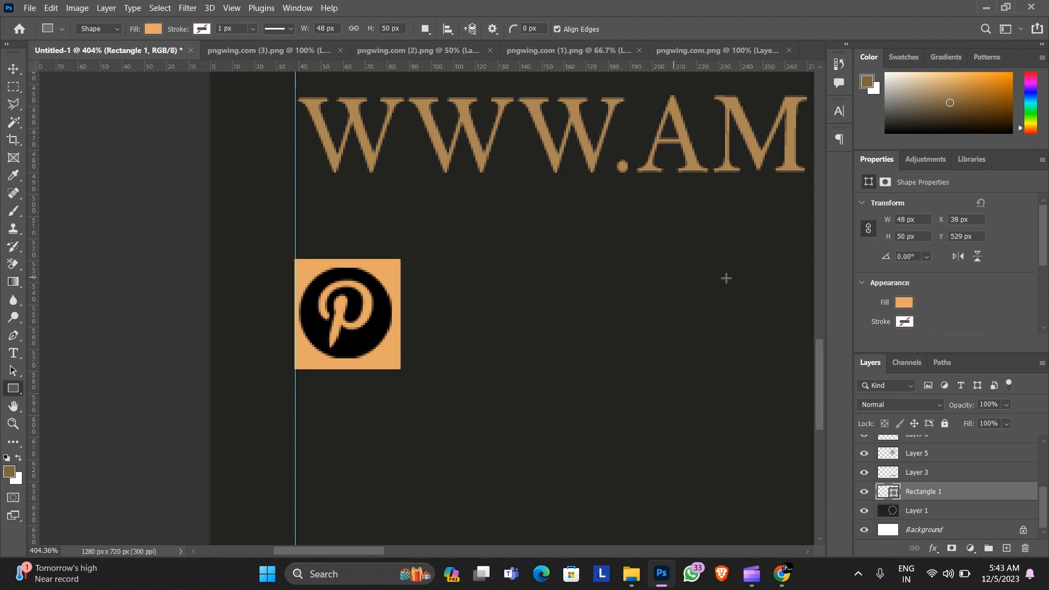
Round the orange rectangle's corners to 15 px and duplicate it to the right of the original.
scroll(885, 279, "down", 3)
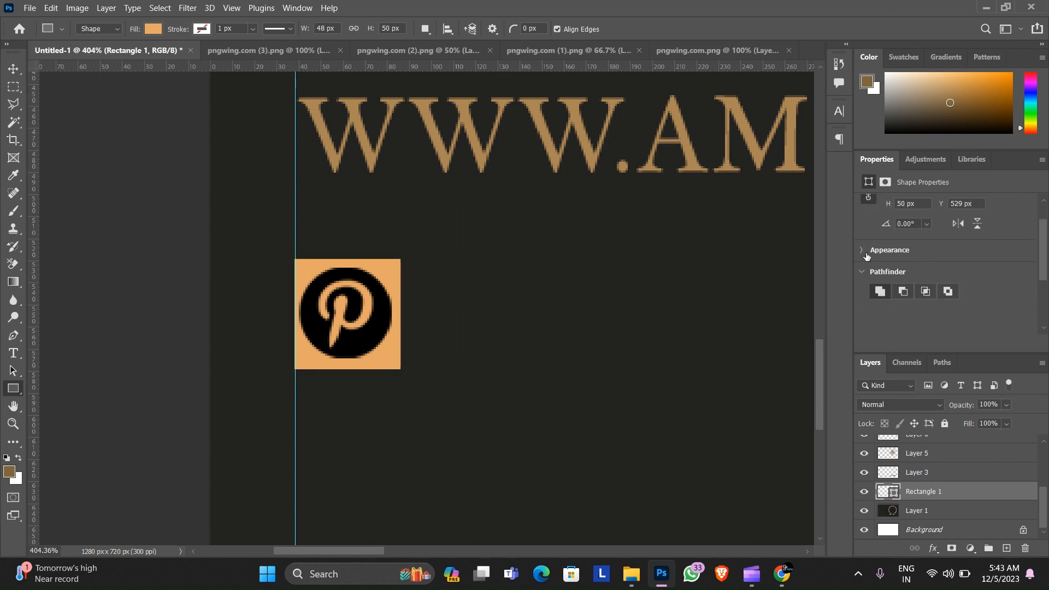
mouse_move(884, 300)
left_mouse_down()
mouse_move(894, 296)
mouse_move(884, 296)
left_mouse_up()
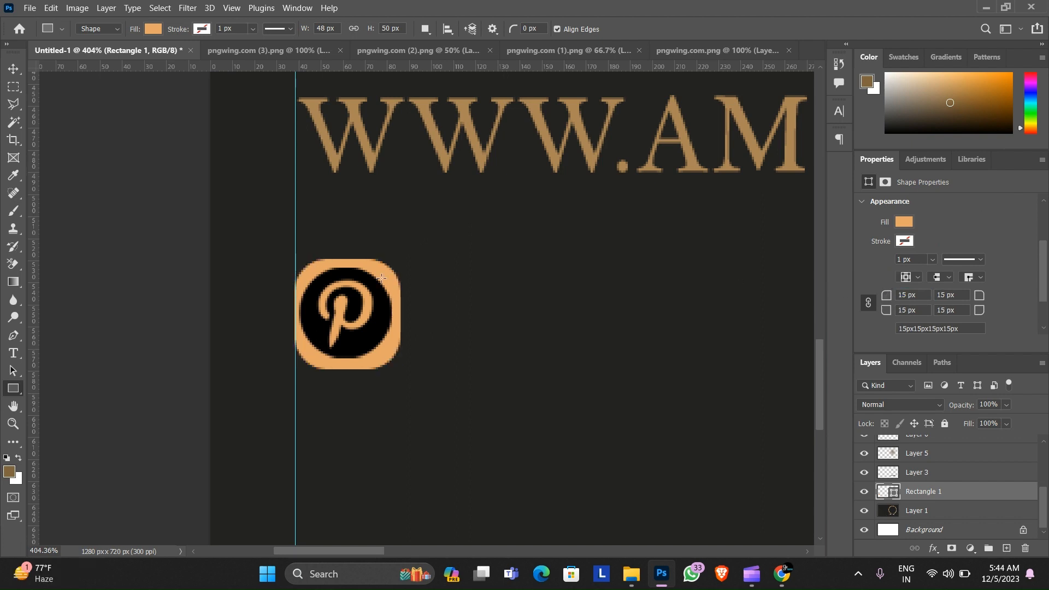
key("v")
left_click_drag(389, 354, 513, 355)
Bring the Facebook icon into the poster, scale it to about 40 x 40 px and center it on the second rounded square.
left_click(353, 50)
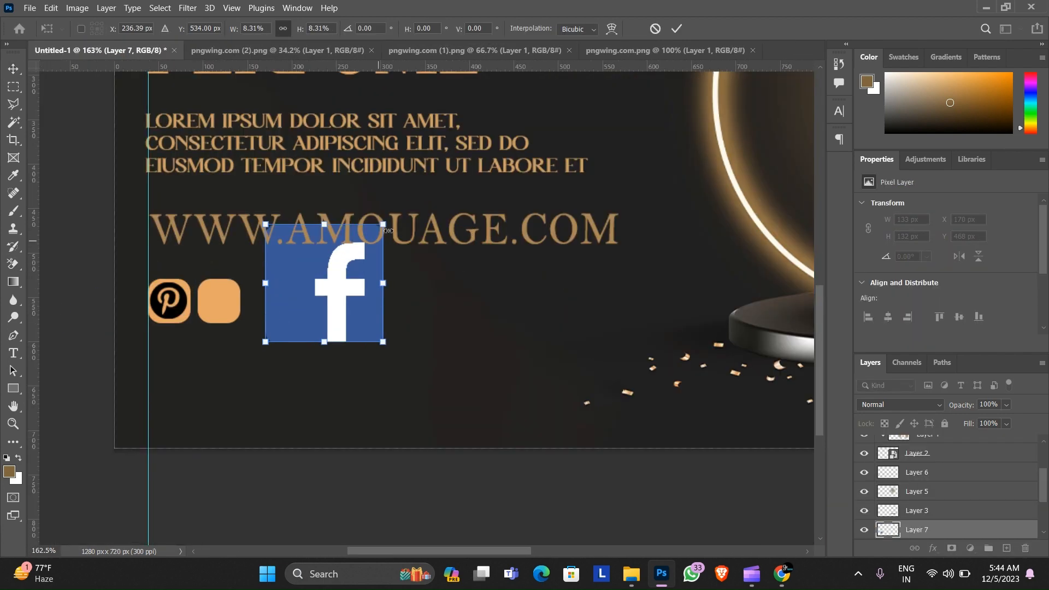
left_click_drag(383, 223, 303, 303)
left_click_drag(284, 313, 213, 294)
scroll(214, 295, "up", 5)
left_click_drag(222, 271, 234, 271)
key("Return")
Erase the blue background around the Facebook icon's letter f with a smaller Background Eraser brush.
key("e")
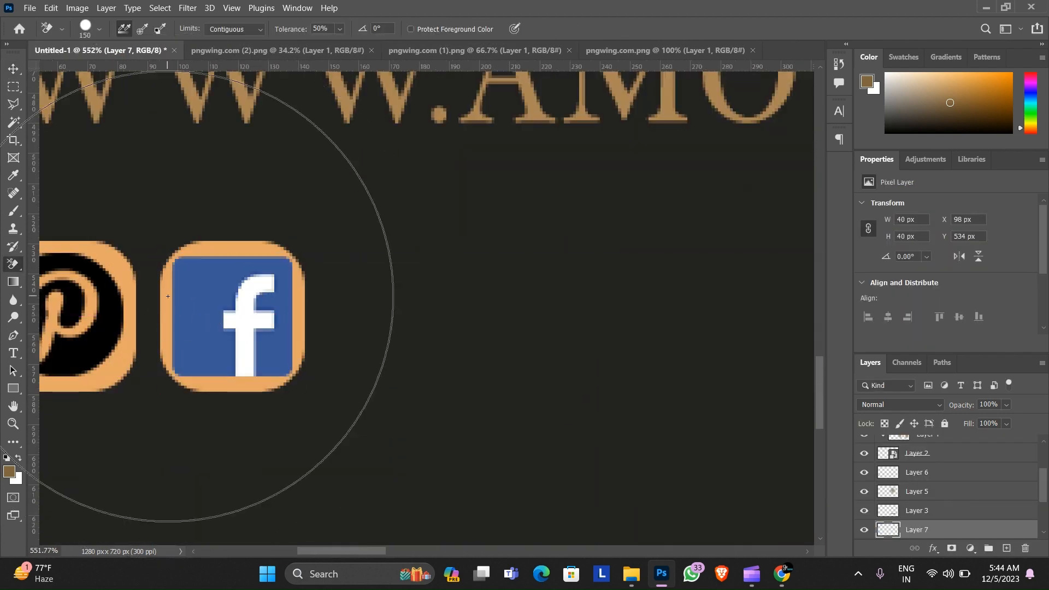
key("bracketleft")
key("bracketleft")
key("bracketleft")
key("bracketleft")
key("bracketleft")
key("bracketleft")
key("bracketleft")
key("bracketleft")
key("bracketleft")
key("bracketleft")
left_click(193, 280)
mouse_move(178, 328)
left_mouse_down()
mouse_move(227, 377)
mouse_move(287, 326)
mouse_move(218, 306)
mouse_move(260, 299)
mouse_move(250, 298)
mouse_move(249, 337)
mouse_move(315, 346)
left_mouse_up()
Apply a black Color Overlay to the Facebook letter and free-transform it to fit its rounded square.
key("v")
scroll(240, 265, "down", 5)
double_click(938, 535)
left_click(513, 274)
left_click(950, 115)
key("ctrl+t")
scroll(147, 322, "down", 3)
scroll(204, 312, "up", 4)
left_click(676, 29)
Copy the Instagram icon from pngwing.com (1).png, scale it to about 36 x 35 px and center it on the third rounded square.
left_click(413, 51)
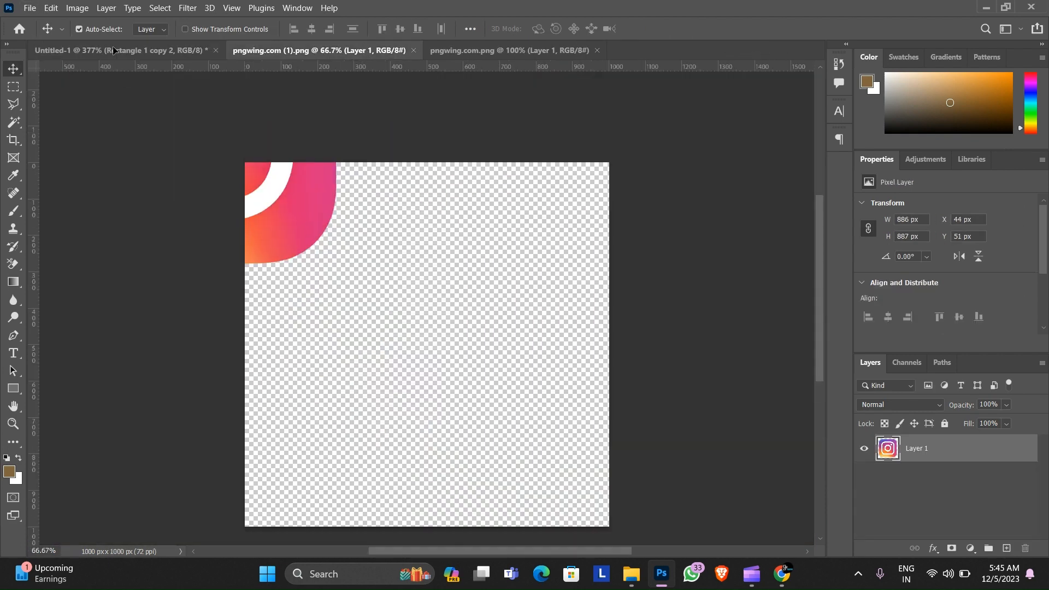
left_click_drag(113, 50, 296, 265)
key("ctrl+t")
left_click_drag(621, 264, 73, 264)
left_click_drag(63, 283, 375, 283)
scroll(336, 287, "up", 5)
left_click_drag(444, 73, 218, 284)
scroll(207, 238, "down", 2)
mouse_move(162, 322)
left_mouse_down()
mouse_move(204, 241)
mouse_move(233, 244)
left_mouse_up()
left_click_drag(250, 226, 255, 227)
key("Return")
Erase the white camera outline, lens ring and dot of the Instagram icon with a 2 px Background Eraser.
scroll(189, 206, "up", 8)
key("e")
key("bracketleft")
key("bracketleft")
key("bracketleft")
key("bracketleft")
key("bracketleft")
key("bracketleft")
key("bracketleft")
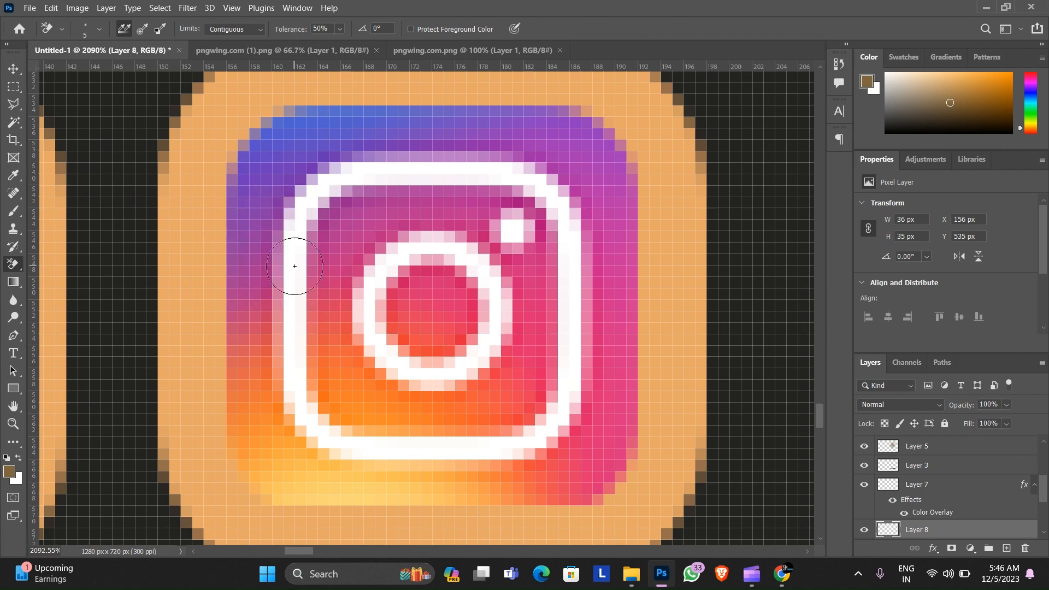
key("bracketleft")
key("bracketleft")
key("bracketleft")
mouse_move(294, 266)
left_mouse_down()
mouse_move(327, 435)
mouse_move(562, 421)
mouse_move(524, 180)
mouse_move(287, 241)
mouse_move(295, 231)
left_mouse_up()
mouse_move(365, 298)
left_mouse_down()
mouse_move(382, 346)
mouse_move(412, 244)
mouse_move(411, 368)
mouse_move(500, 315)
left_mouse_up()
left_click(514, 232)
left_click(571, 371)
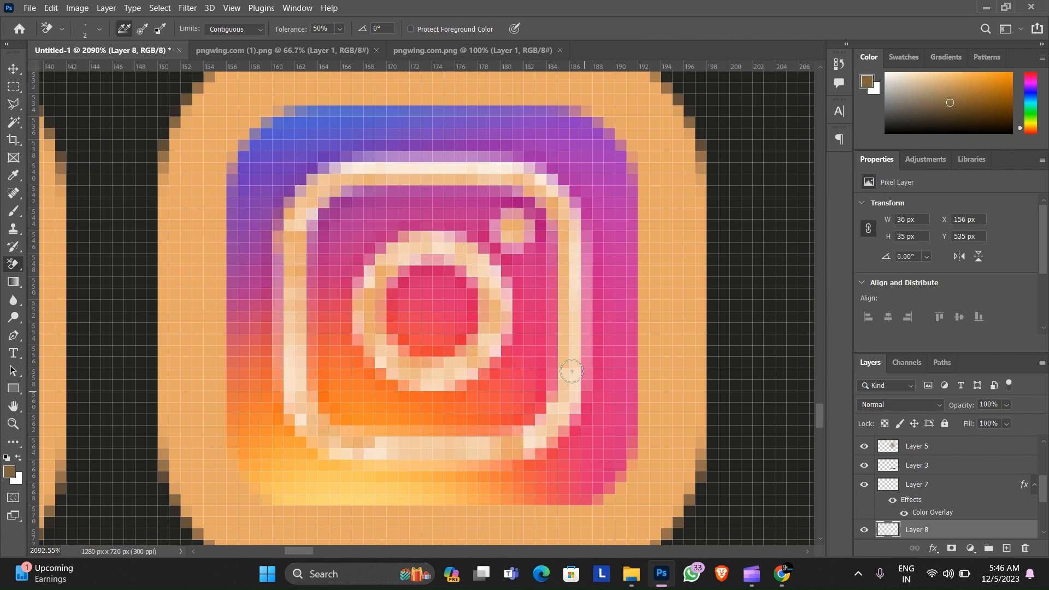
Apply a black Color Overlay to the Instagram icon and clean up its cut-out camera lines with the Eraser tool.
scroll(427, 306, "down", 6)
double_click(962, 530)
right_click(13, 265)
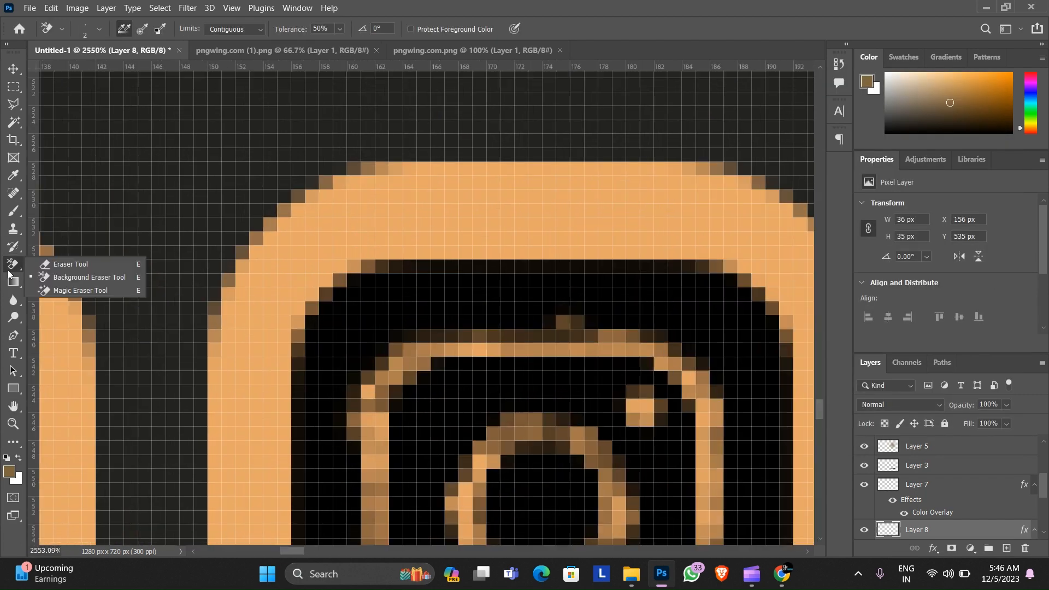
left_click(70, 264)
left_click_drag(458, 321, 295, 403)
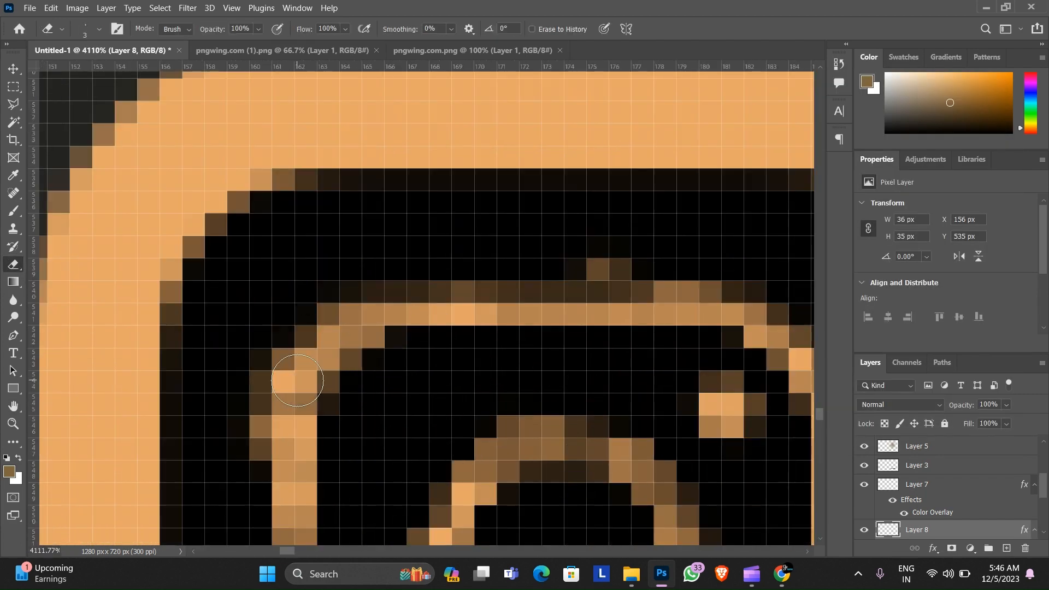
scroll(298, 382, "down", 4)
mouse_move(300, 292)
left_mouse_down()
mouse_move(303, 369)
mouse_move(337, 428)
mouse_move(508, 438)
mouse_move(576, 326)
left_mouse_up()
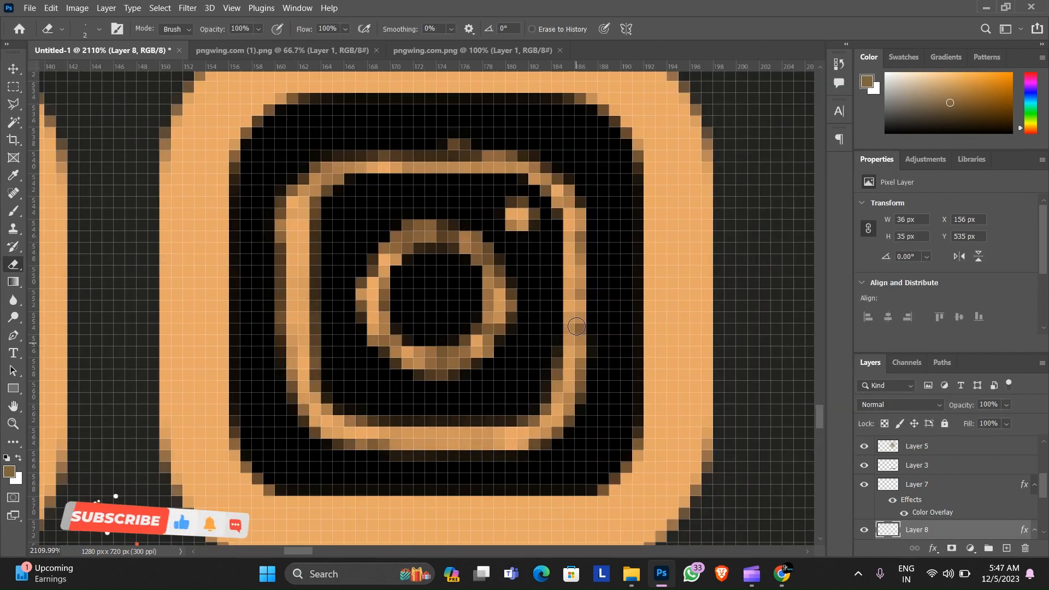
Copy the WhatsApp icon from pngwing.com.png onto the fourth rounded square and scale it to about 32 x 33 px.
scroll(577, 326, "down", 8)
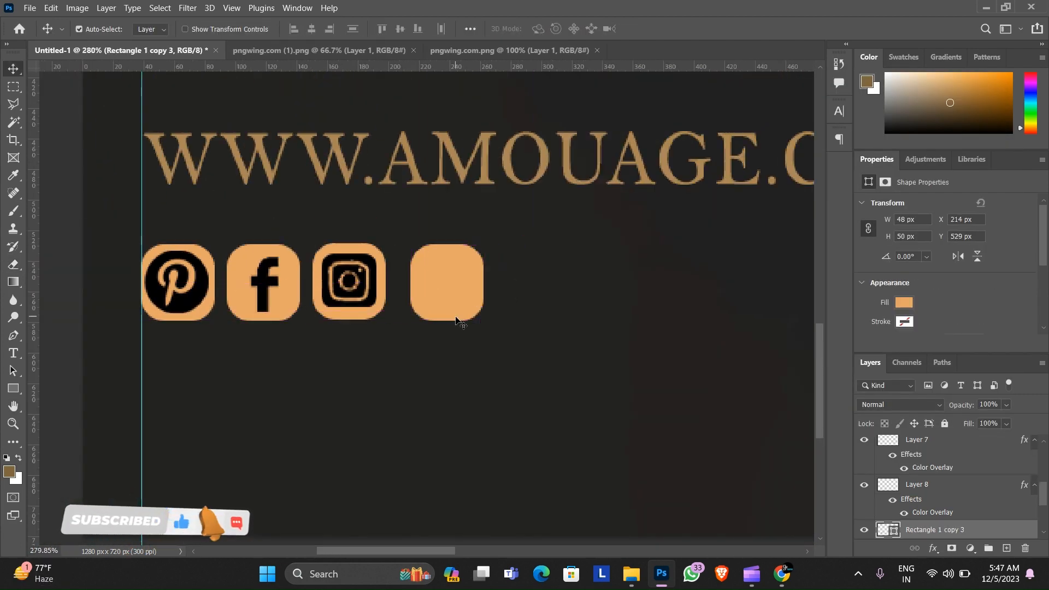
left_click(458, 50)
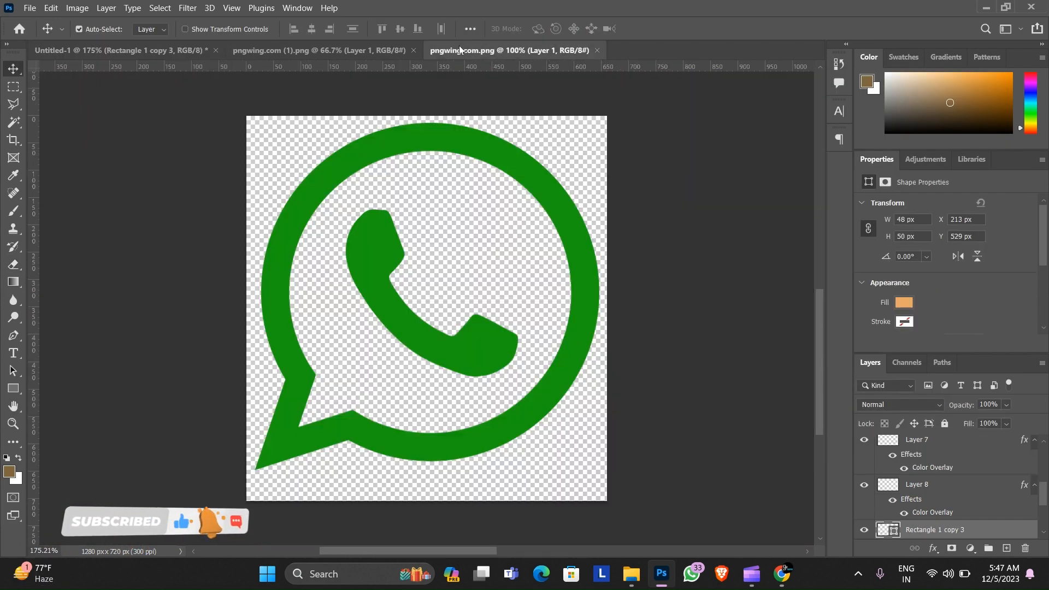
left_click_drag(426, 273, 51, 491)
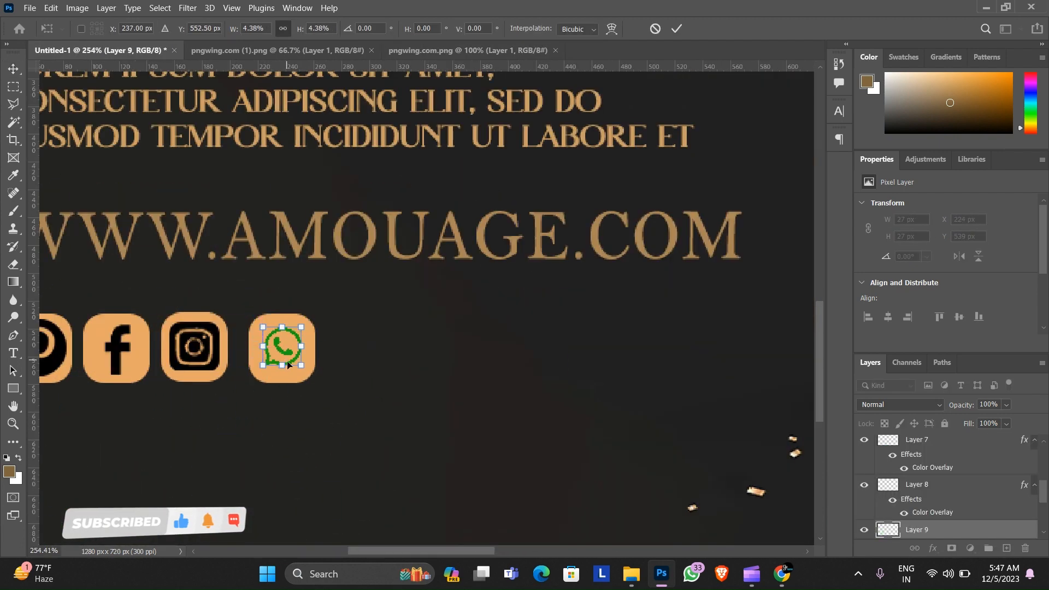
left_click_drag(301, 365, 306, 371)
left_click(676, 28)
Apply a black Color Overlay to the WhatsApp icon, leaving Gradient Overlay off.
double_click(961, 529)
left_click(514, 292)
left_click(483, 275)
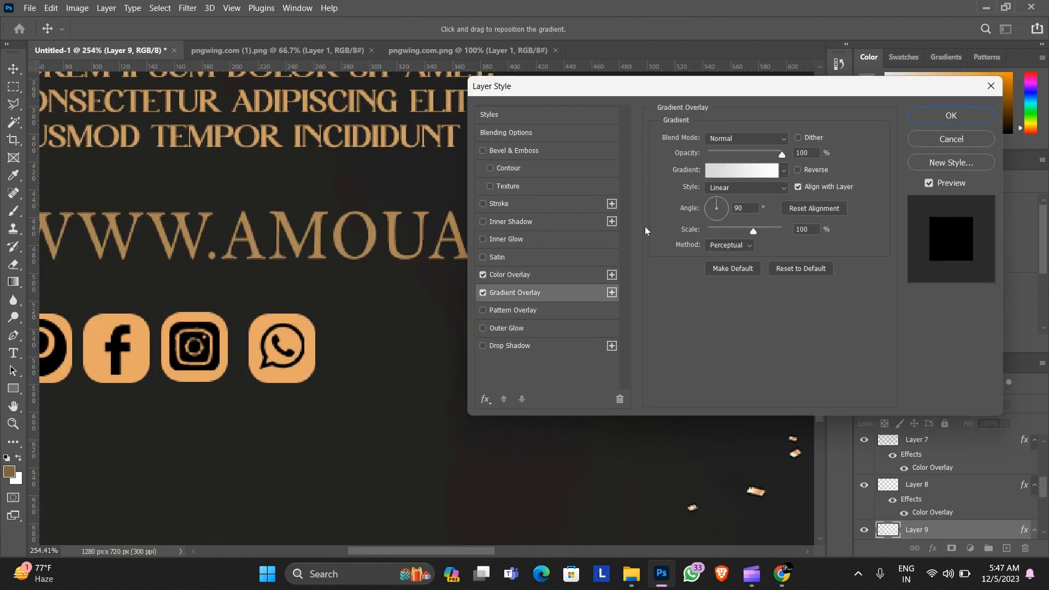
left_click(483, 292)
left_click(514, 275)
left_click(931, 121)
Group the layers from Layer 7 down to Rectangle 1 that hold the icons and rounded squares.
scroll(356, 420, "down", 11)
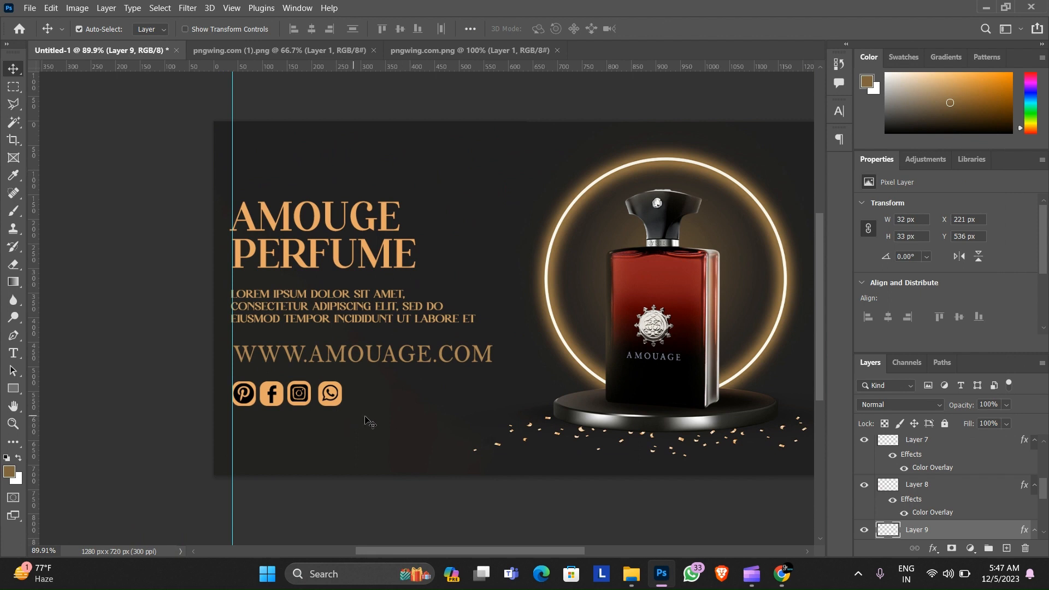
scroll(911, 500, "up", 3)
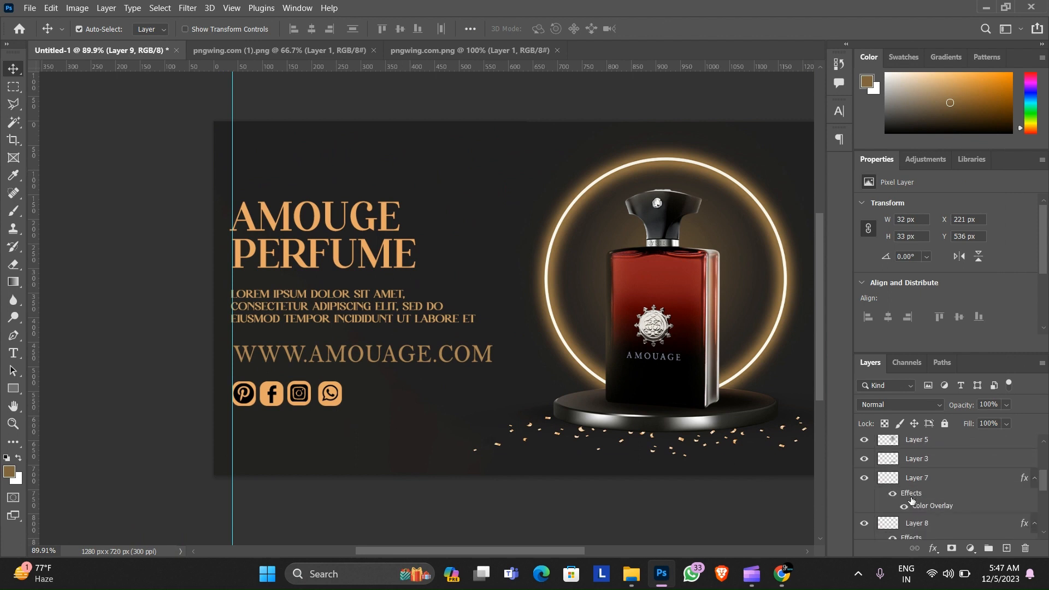
left_click(912, 478)
scroll(912, 481, "down", 5)
left_click(915, 491, "shift")
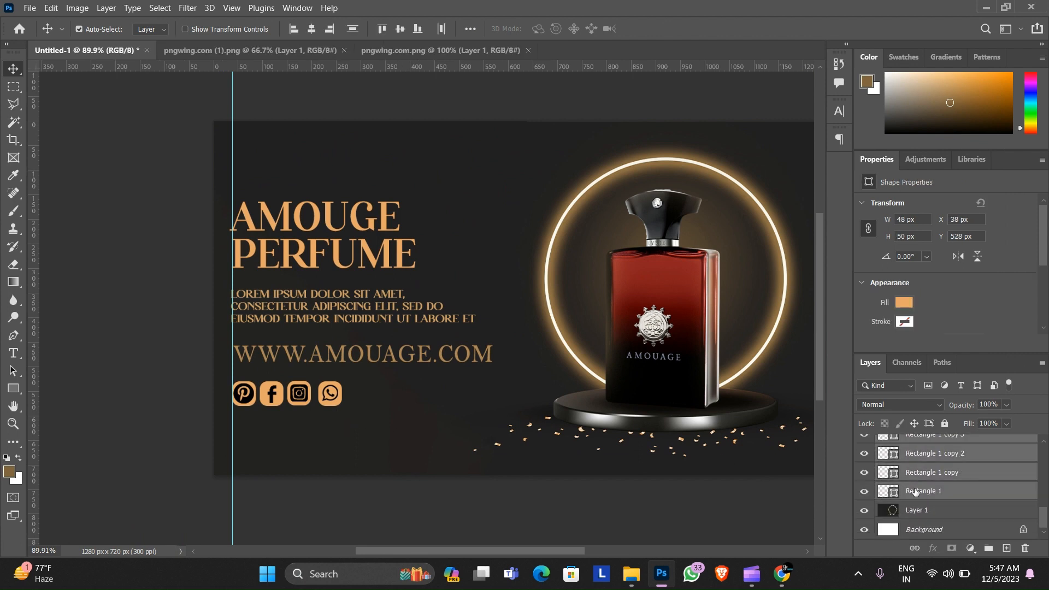
key("ctrl+g")
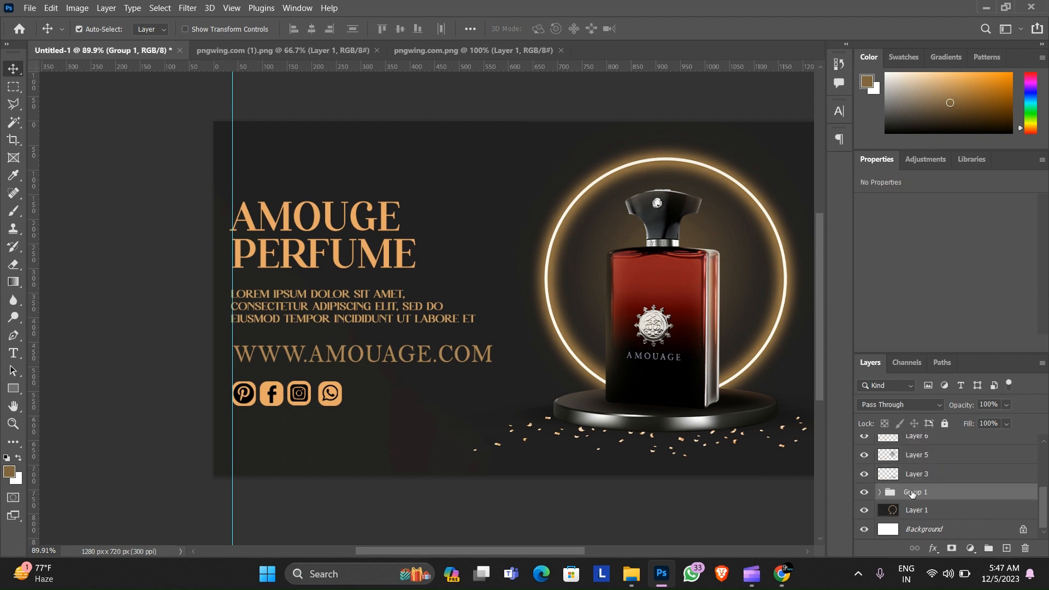
Rename the icon group as shApe.
double_click(911, 492)
type("shap")
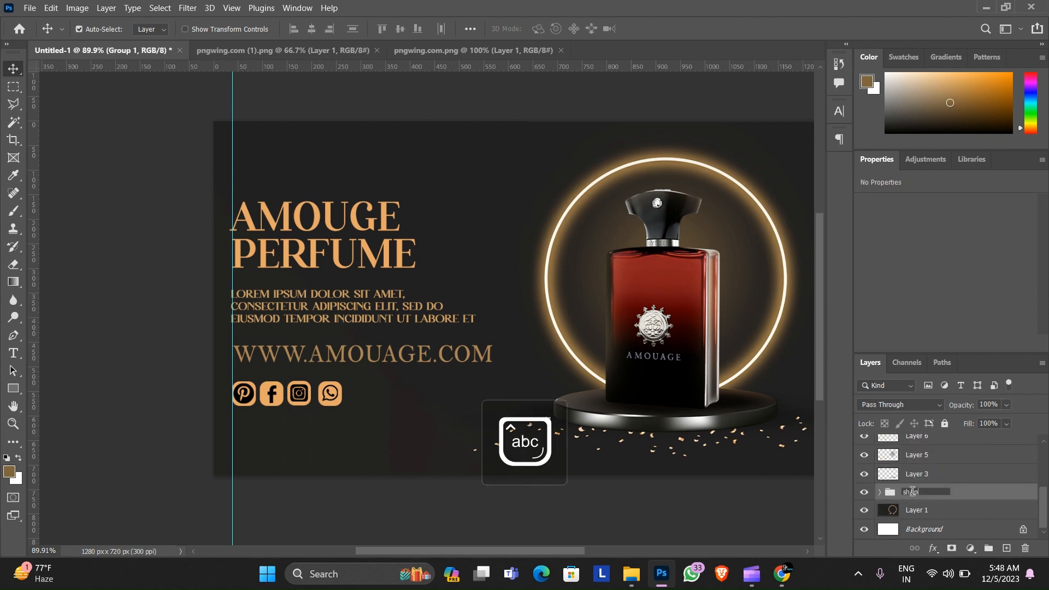
type("e")
key("Return")
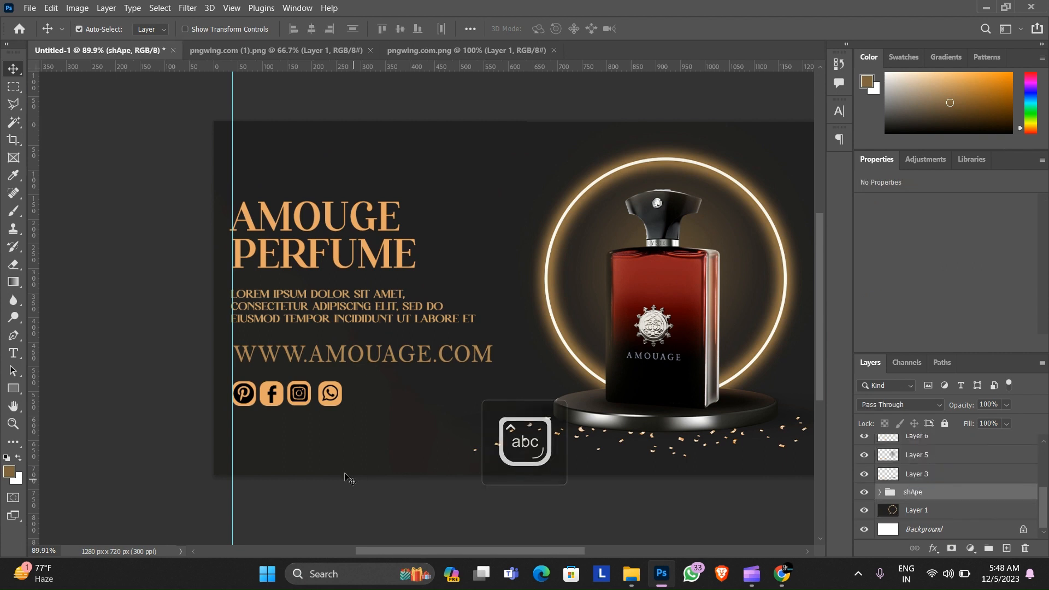
scroll(345, 381, "down", 3)
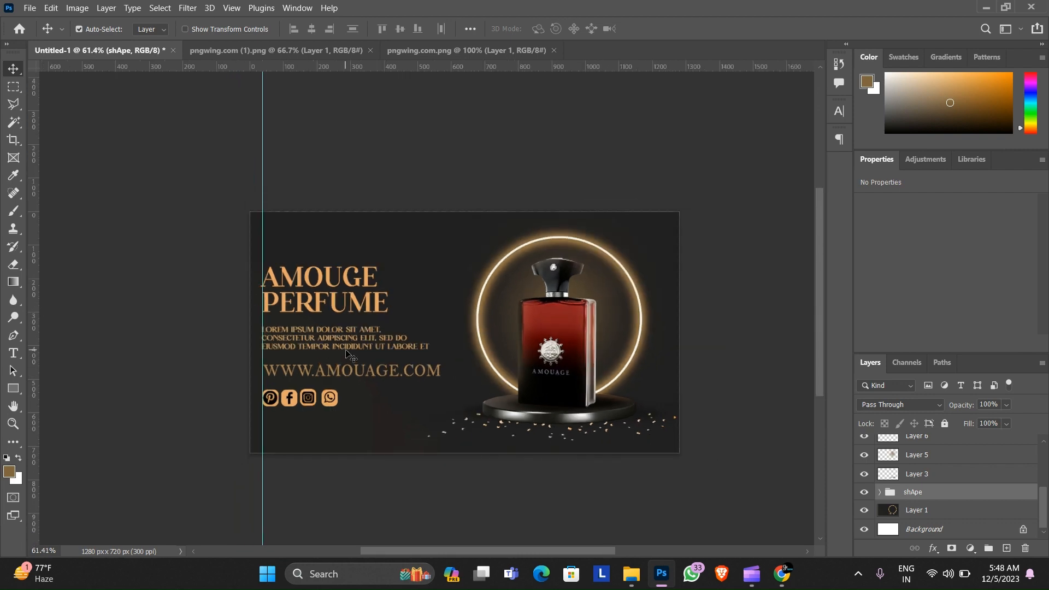
scroll(346, 354, "up", 1)
scroll(371, 354, "down", 1)
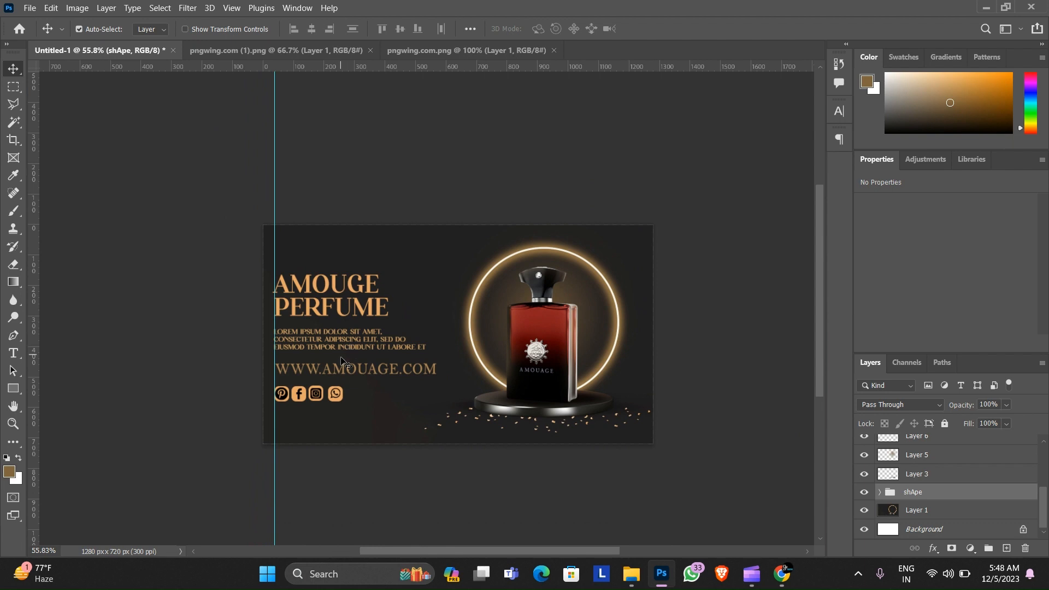
scroll(336, 321, "up", 2)
key("t")
left_click(278, 239)
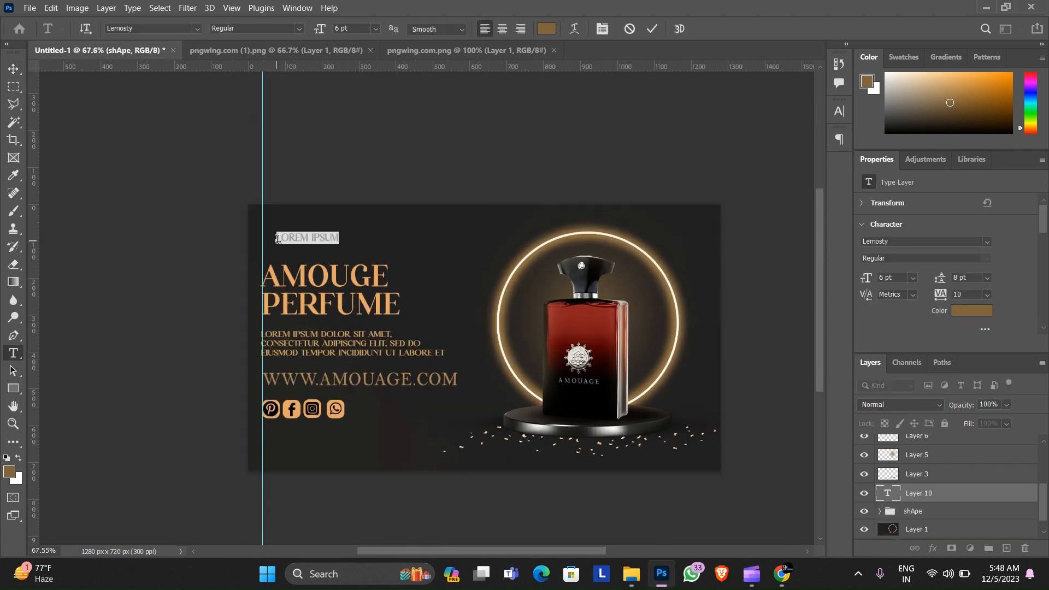
key("BackSpace")
left_click(546, 29)
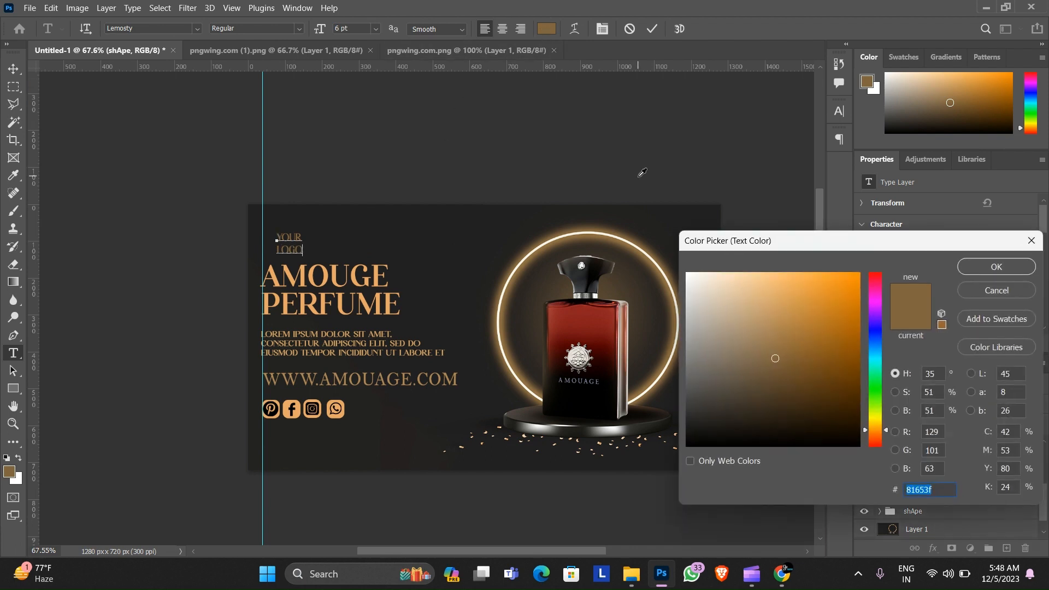
left_click(709, 273)
key("Escape")
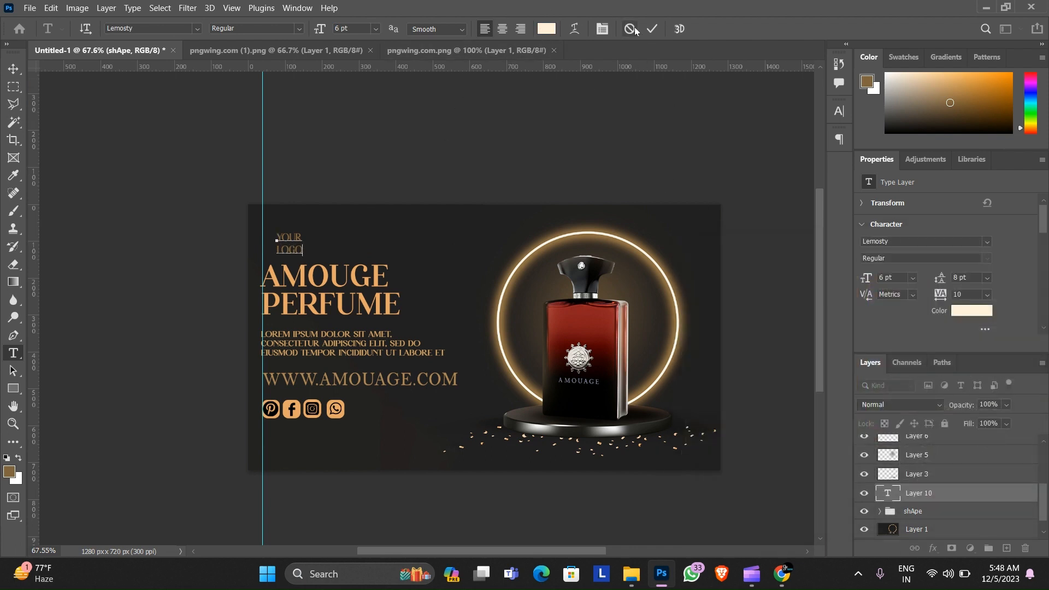
left_click(651, 28)
Set the text color to ffd59b and add YOUR LOGO on two lines above the AMOUGE PERFUME title.
left_click(546, 29)
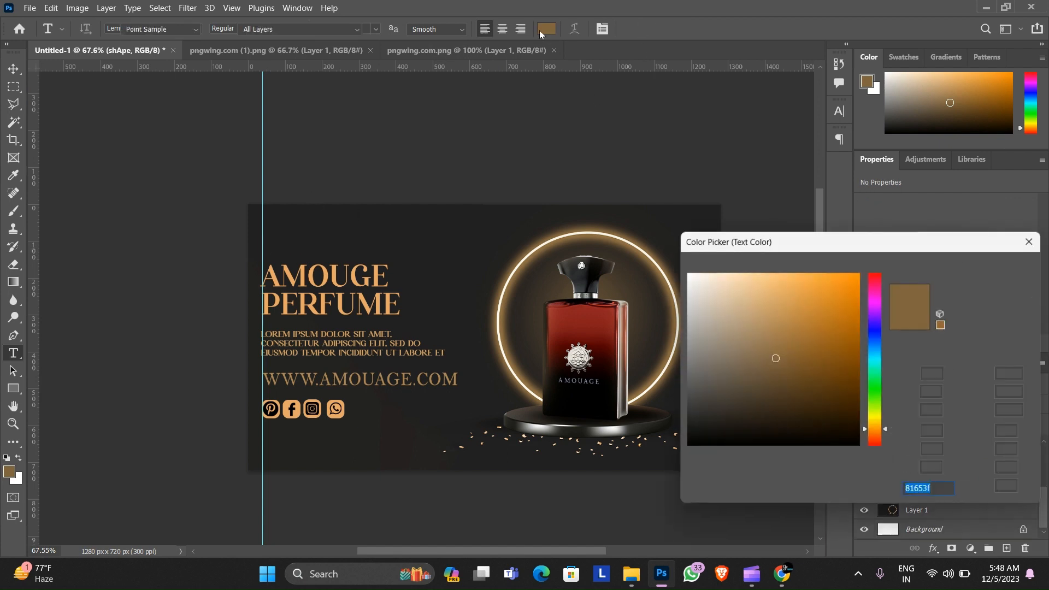
mouse_move(700, 284)
left_mouse_down()
mouse_move(684, 259)
mouse_move(758, 245)
left_mouse_up()
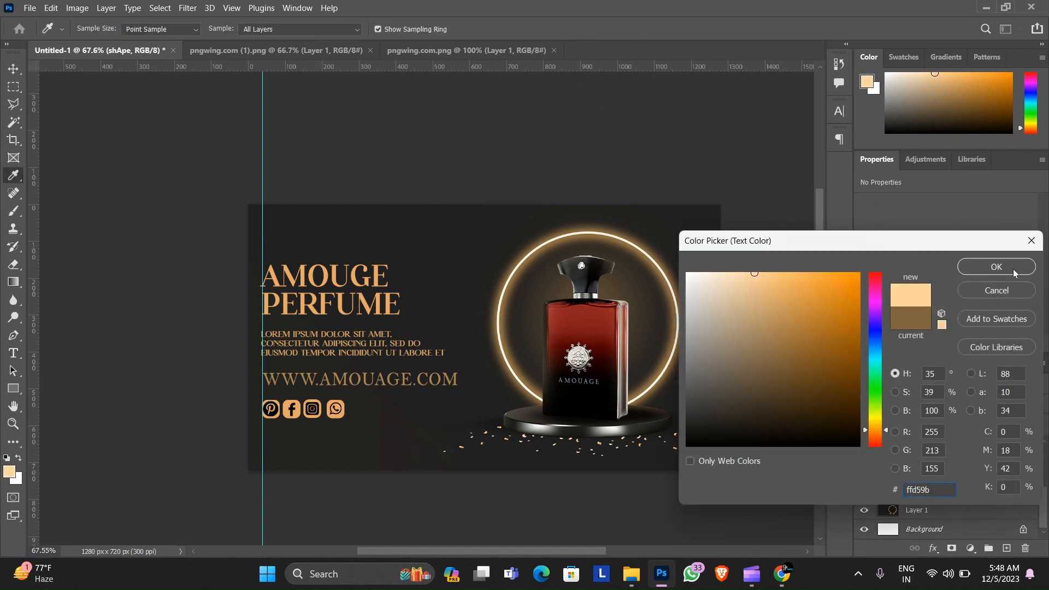
left_click(996, 267)
left_click(269, 242)
key("BackSpace")
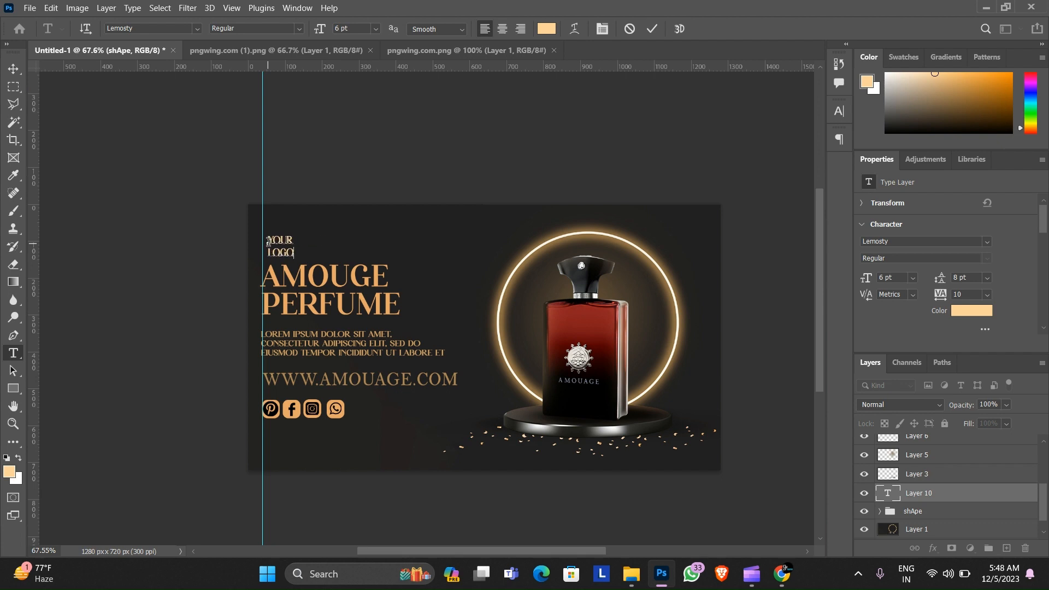
left_click(651, 29)
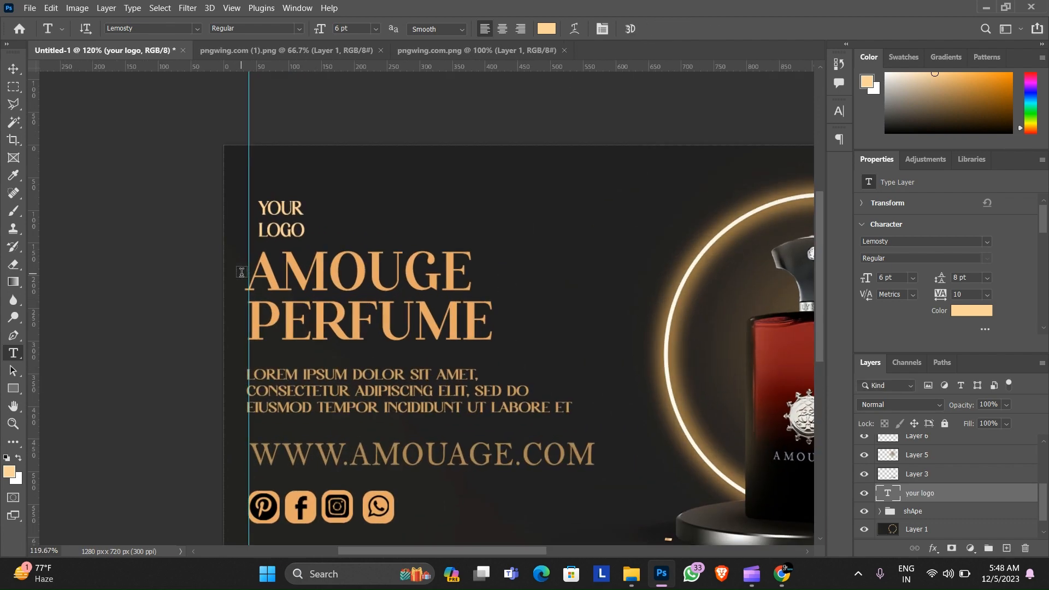
Move the YOUR LOGO text higher, leaving a wider gap above the title.
scroll(279, 235, "up", 5)
key("v")
left_click_drag(278, 233, 278, 205)
scroll(277, 195, "down", 4)
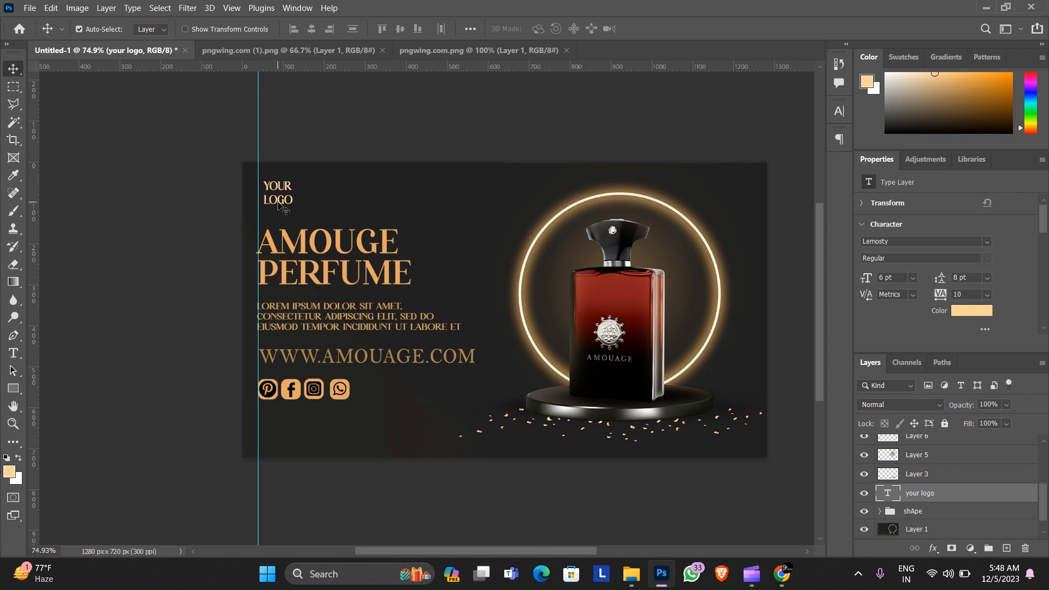
Move the Lorem ipsum paragraph closer beneath the title and raise the web address to sit just below the paragraph.
left_click(300, 252)
left_click_drag(303, 309, 305, 304)
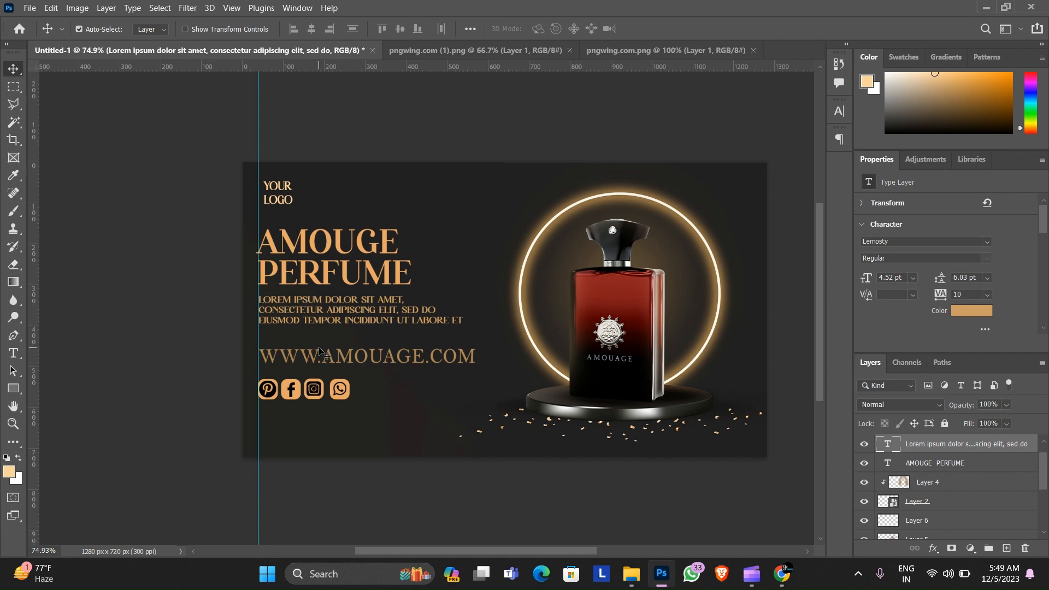
left_click_drag(316, 352, 316, 342)
key("Up")
key("Up")
key("Up")
key("Up")
key("Up")
key("Up")
key("Up")
key("Up")
key("Up")
key("Up")
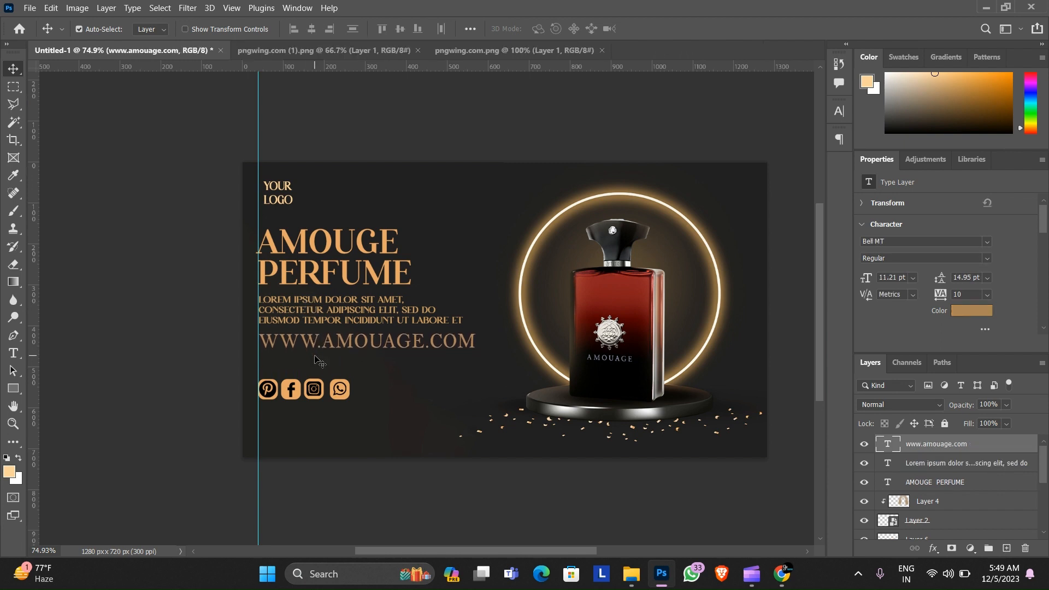
Move the shApe group up to sit closer beneath the web address.
scroll(899, 495, "down", 5)
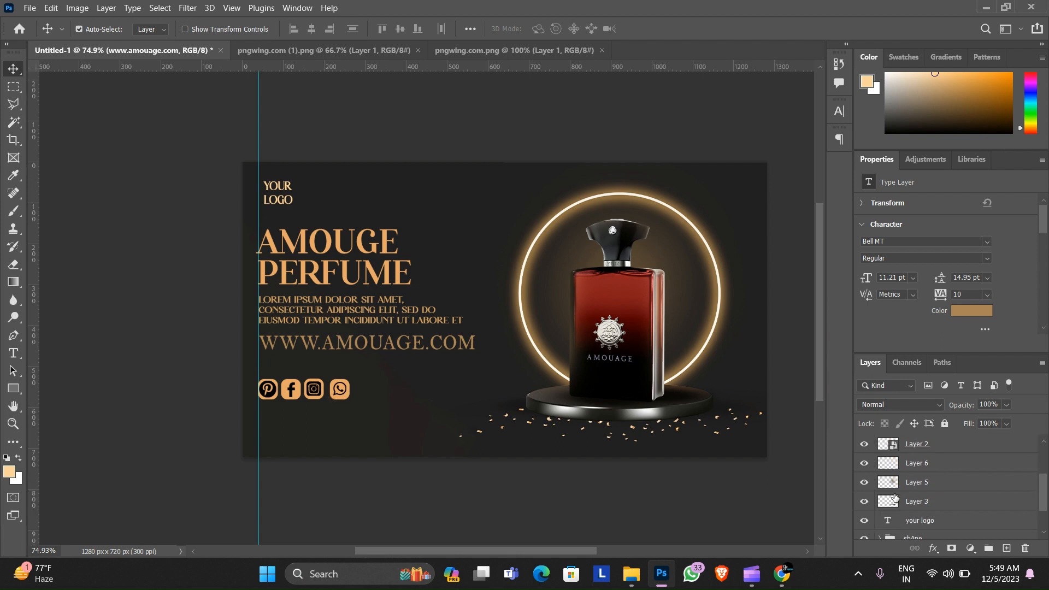
left_click(900, 498)
key("shift+Up")
key("shift+Up")
key("shift+Up")
key("shift+Up")
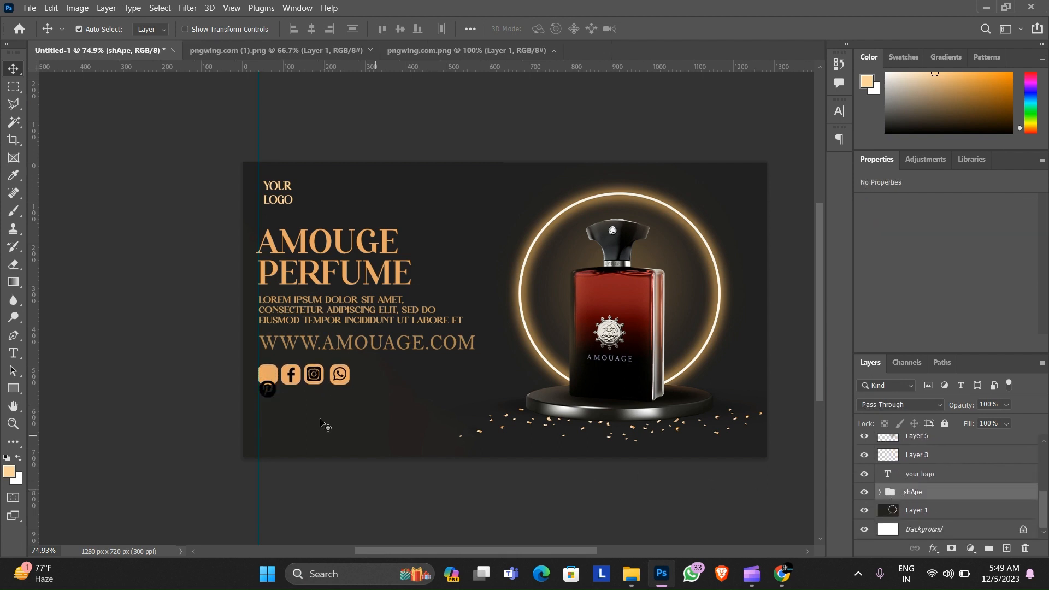
Move the Pinterest icon up and align it with the first rounded square.
left_click(268, 396)
key("shift+Up")
key("shift+Up")
key("shift+Up")
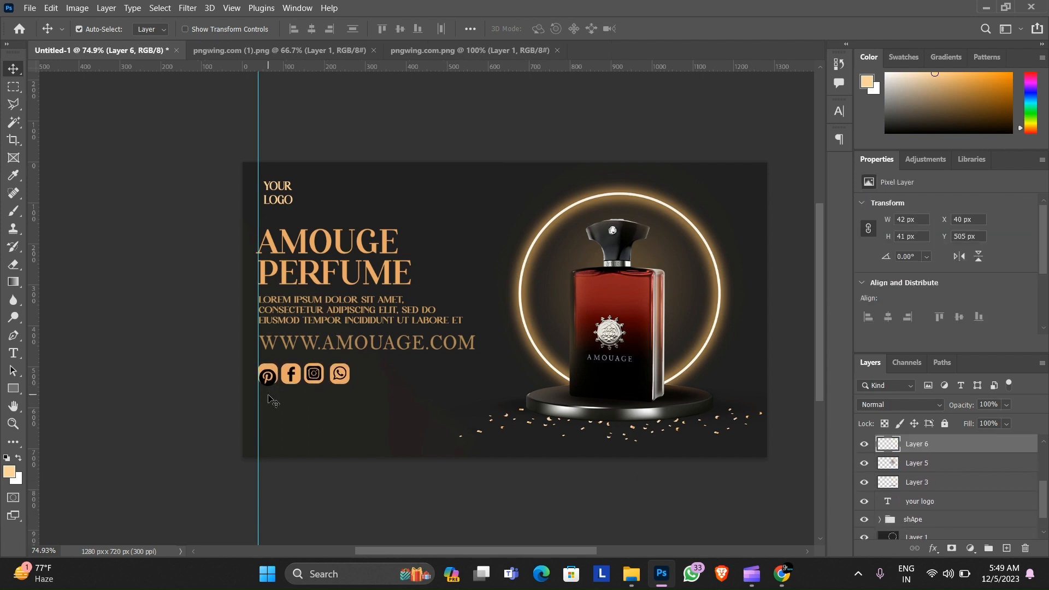
key("Up")
key("Up")
key("Up")
key("Up")
key("Up")
key("Up")
key("Left")
key("Left")
Place the Pinterest icon's layer, Layer 6, inside the shApe group and nudge the whole group slightly upward.
left_click_drag(935, 450, 944, 521)
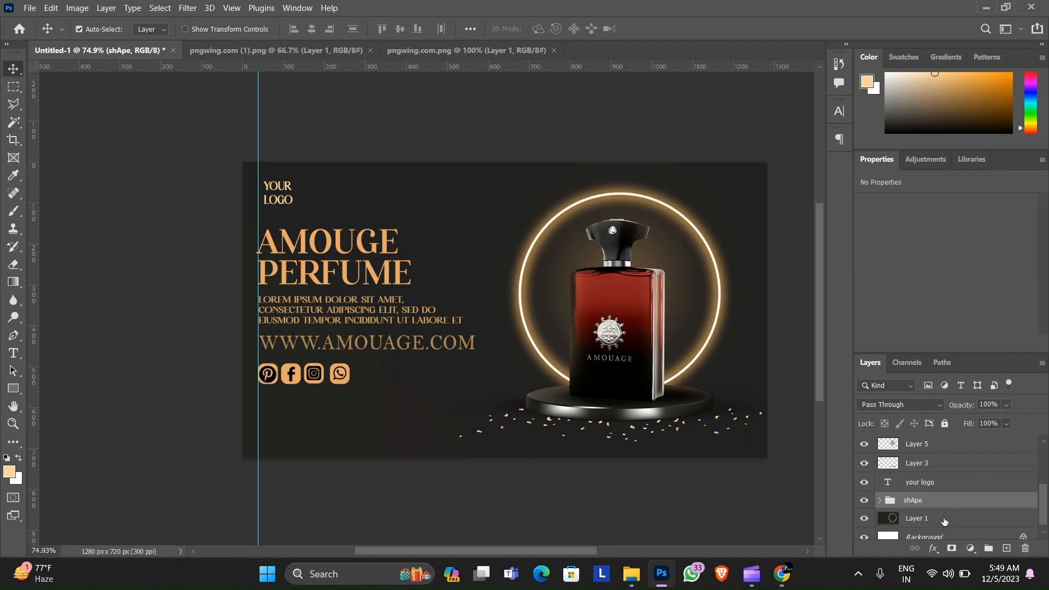
key("Up")
key("Up")
key("Up")
key("Up")
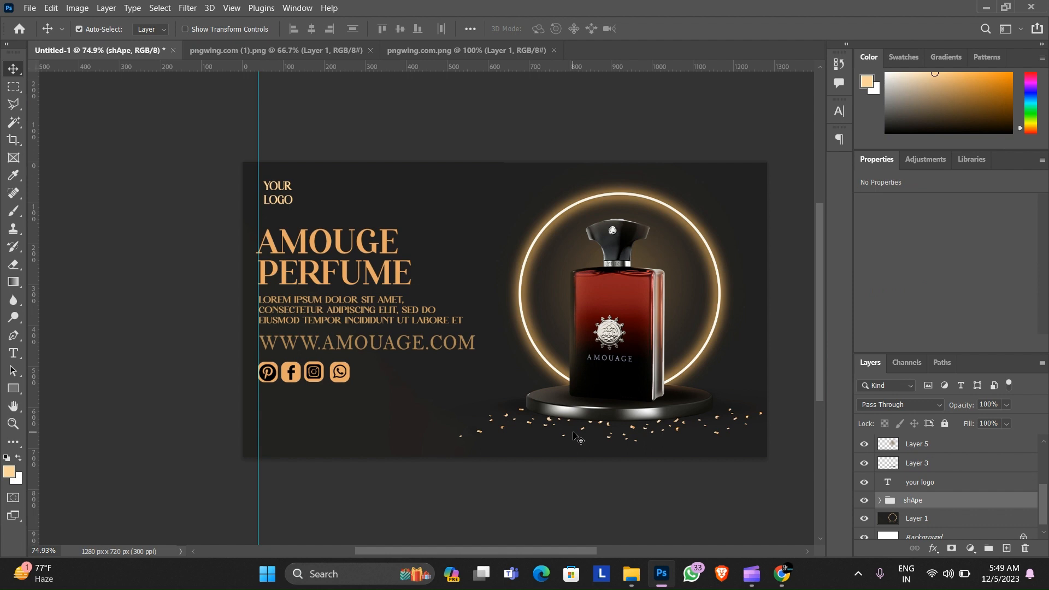
scroll(495, 398, "down", 3)
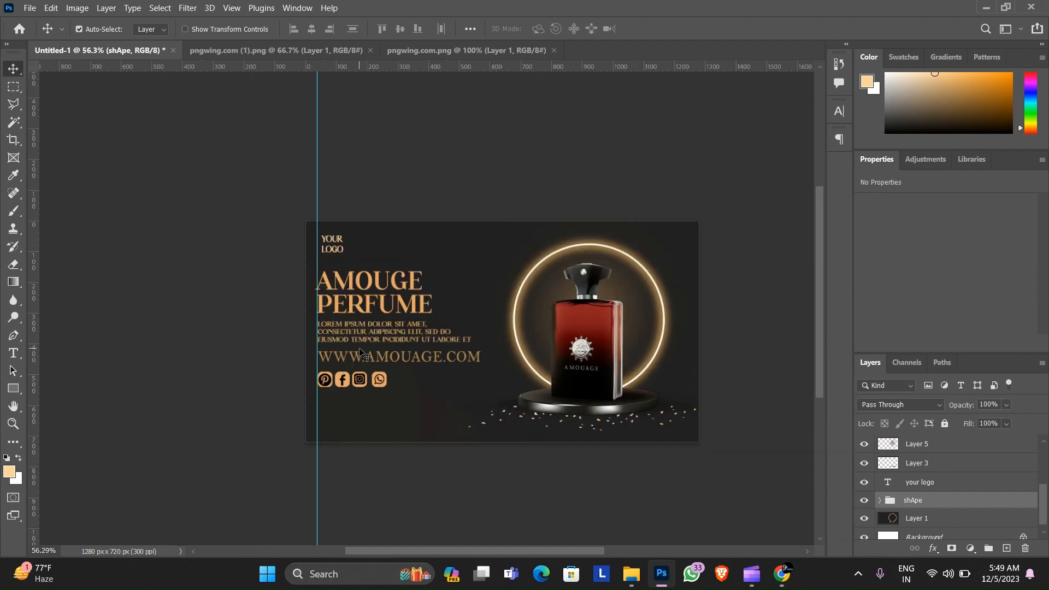
left_click(13, 282)
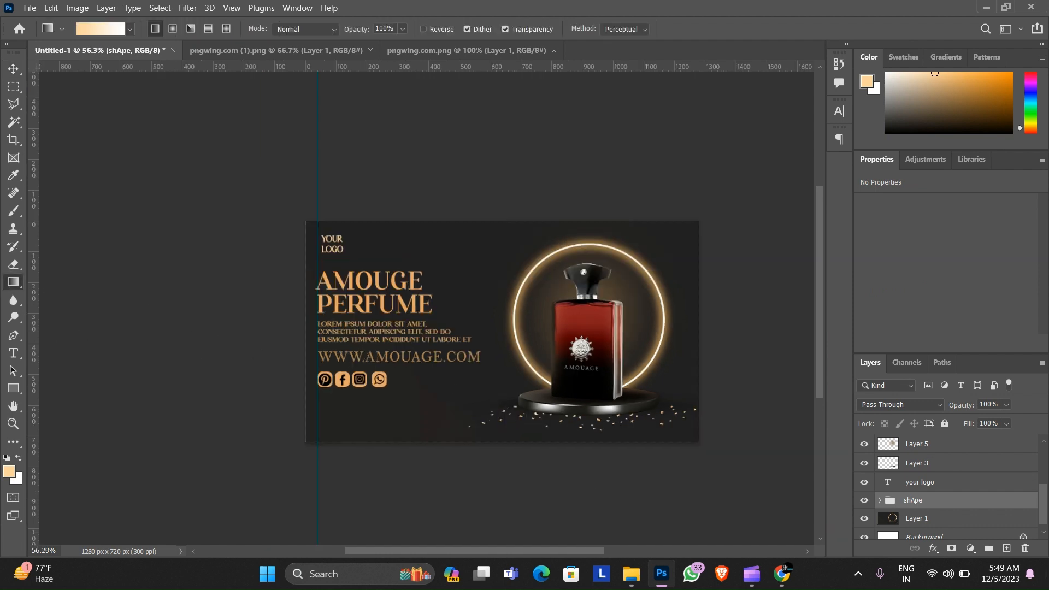
scroll(965, 462, "up", 5)
left_click(954, 450)
left_click(1006, 548)
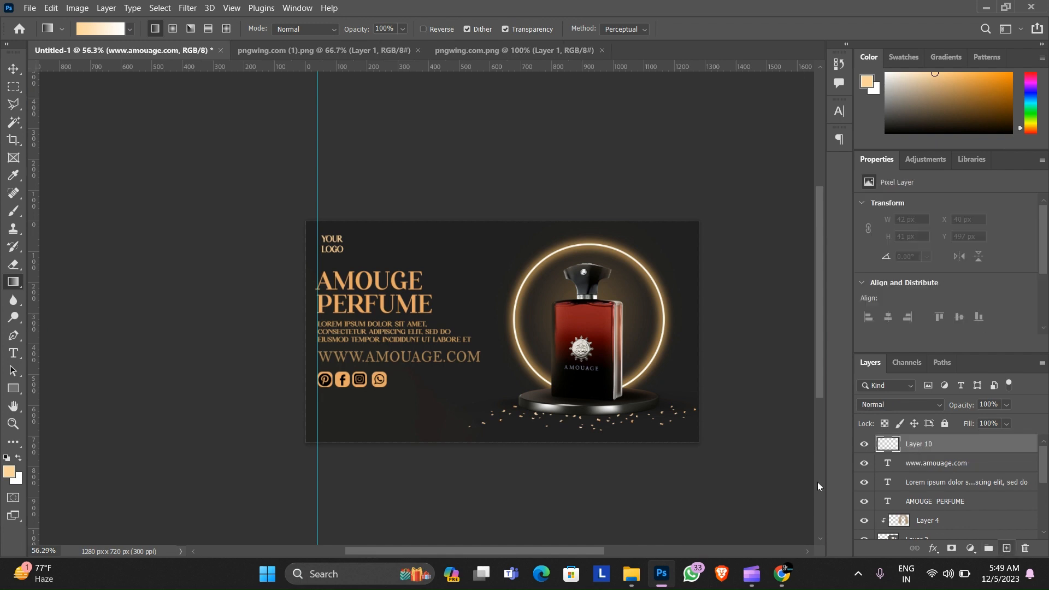
left_click_drag(269, 351, 612, 355)
left_click(879, 405)
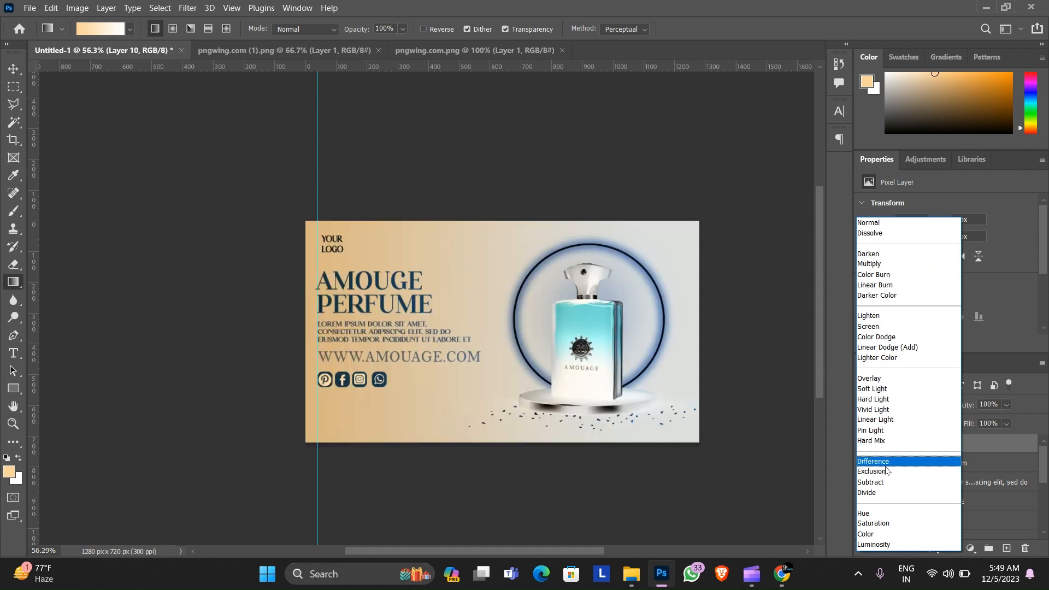
left_click(885, 495)
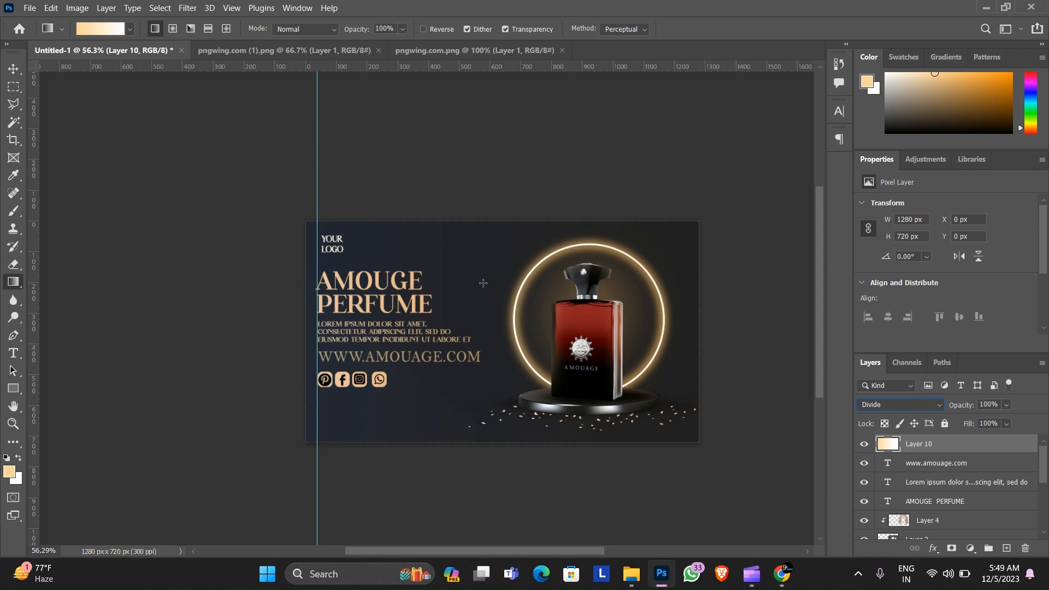
Remove the vertical guide along the text's edge from the canvas.
left_click_drag(521, 257, 454, 258)
key("v")
left_click_drag(250, 162, 3, 209)
scroll(516, 273, "up", 3)
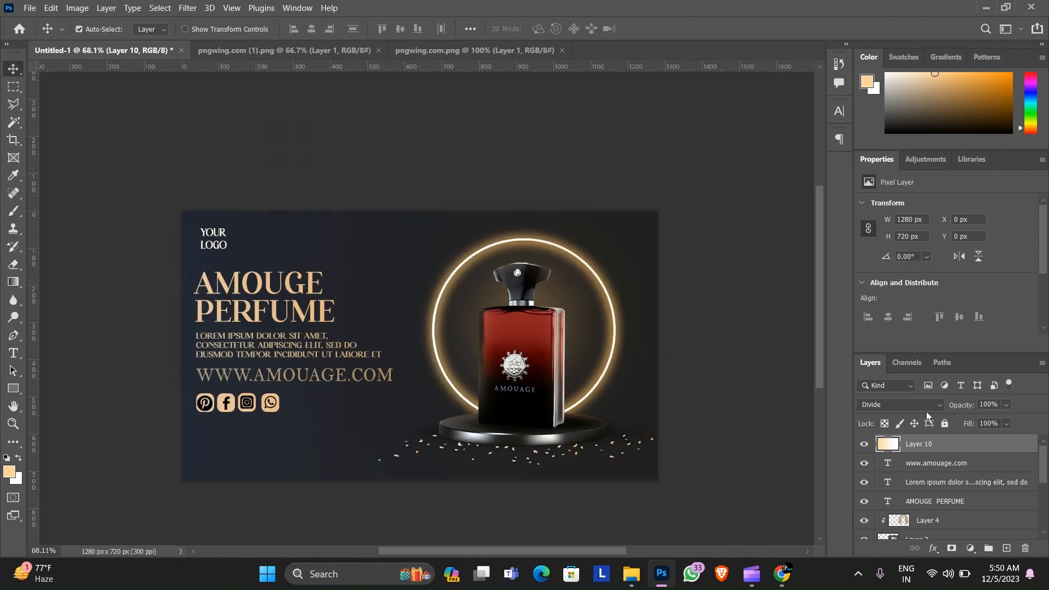
Change the gradient layer's blend mode to Overlay and lower its opacity to 78%.
scroll(927, 420, "up", 5)
scroll(927, 426, "down", 4)
left_click_drag(958, 405, 950, 405)
left_click(918, 405)
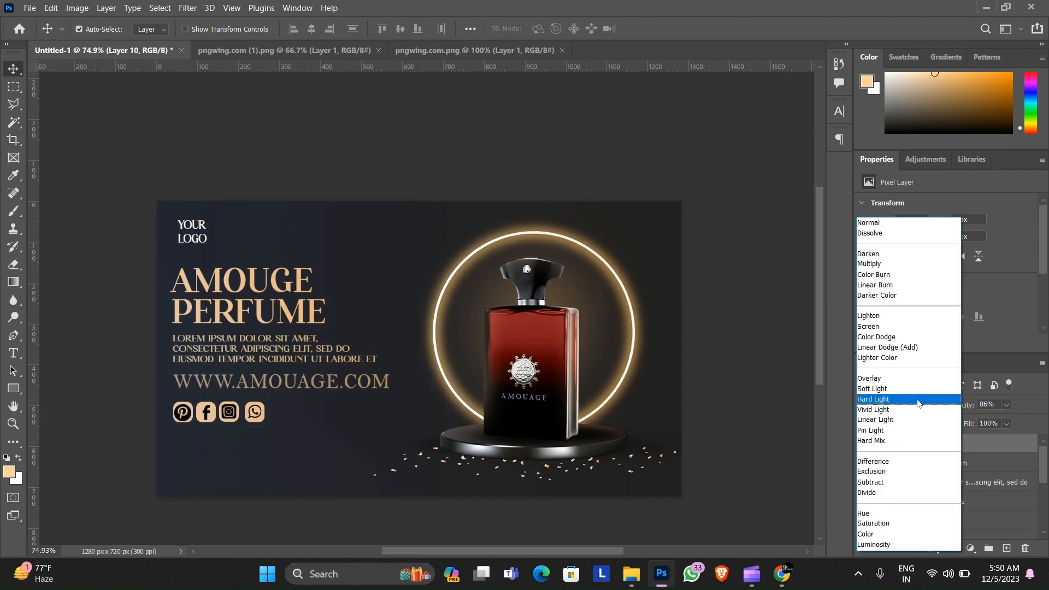
left_click(895, 379)
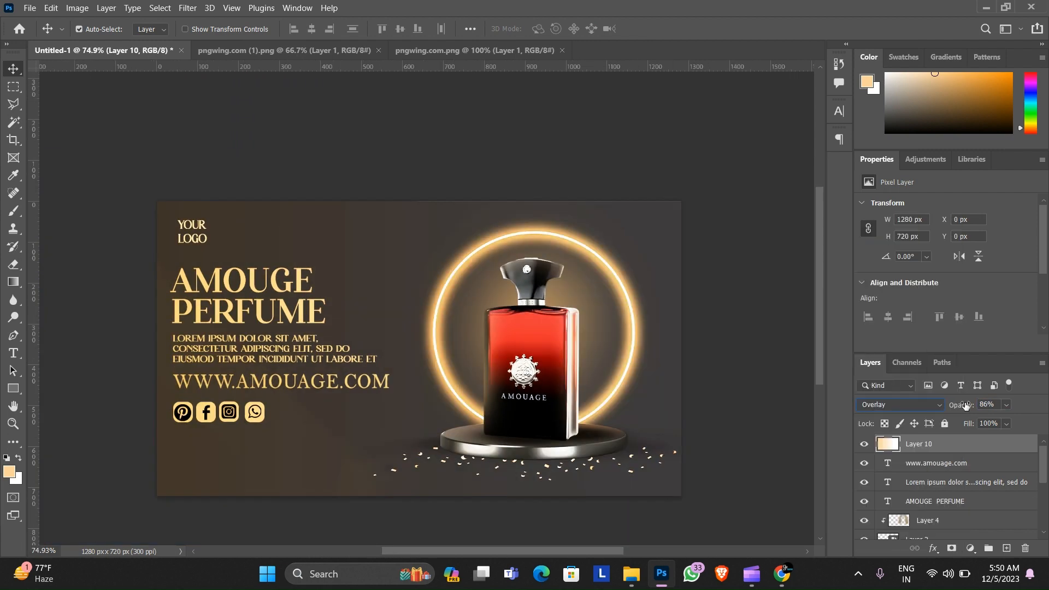
left_click_drag(965, 405, 960, 416)
key("ctrl+minus")
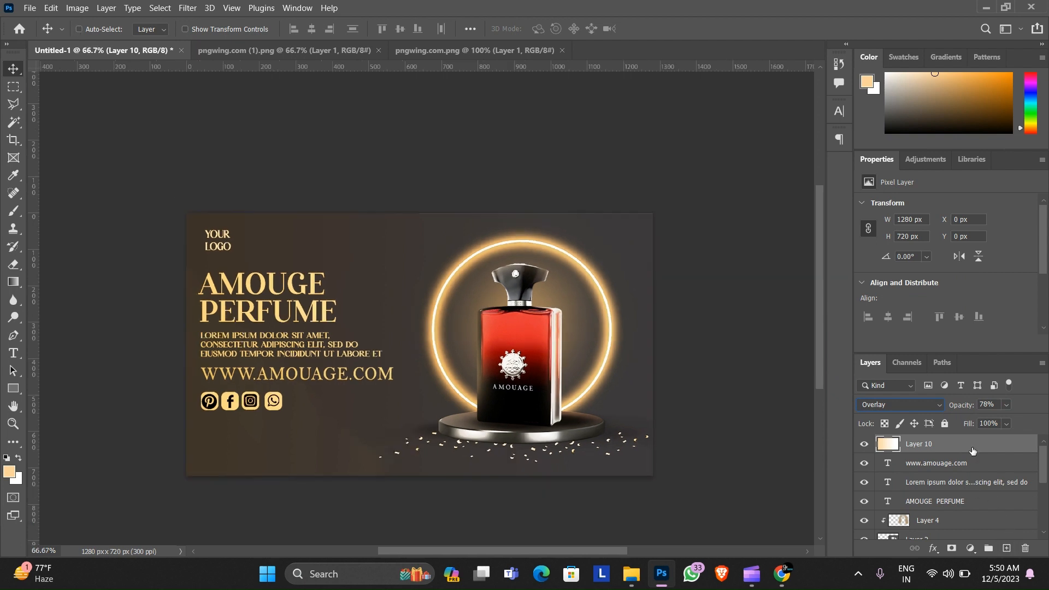
Stamp all visible layers into a new merged layer above the gradient layer.
key("ctrl")
key("ctrl")
key("ctrl+shift+alt+e")
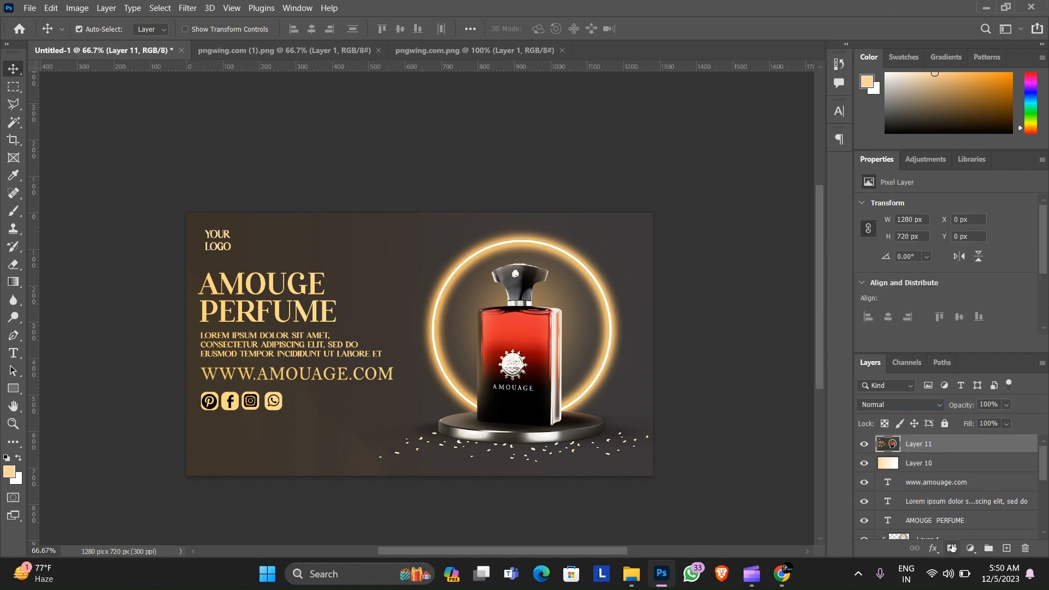
Add a Curves adjustment layer above the merged layer, slightly raising the highlights and lowering the shadows for more contrast.
left_click(970, 549)
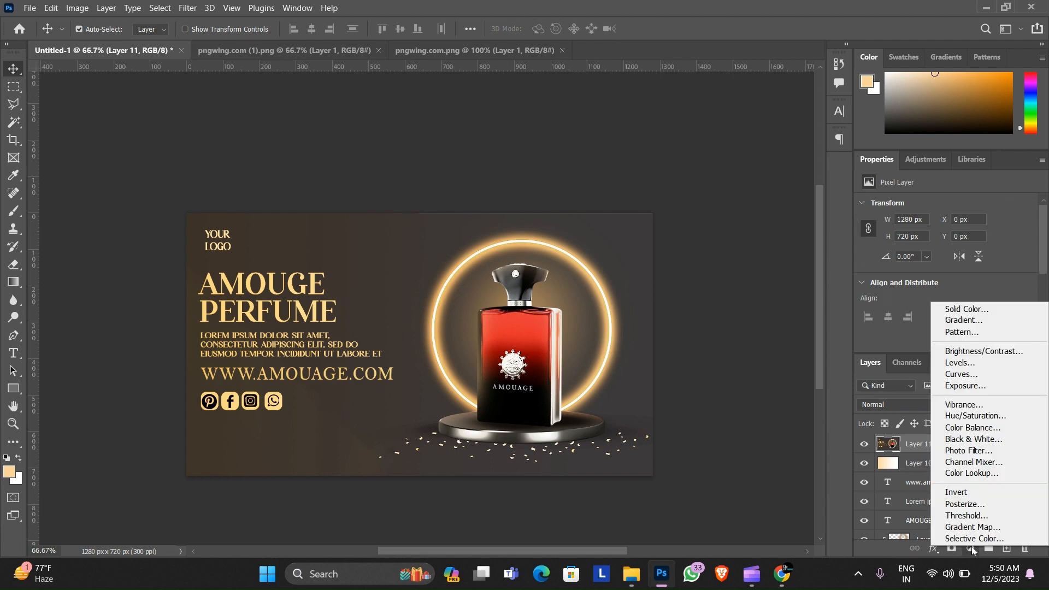
left_click(954, 377)
scroll(955, 302, "down", 1)
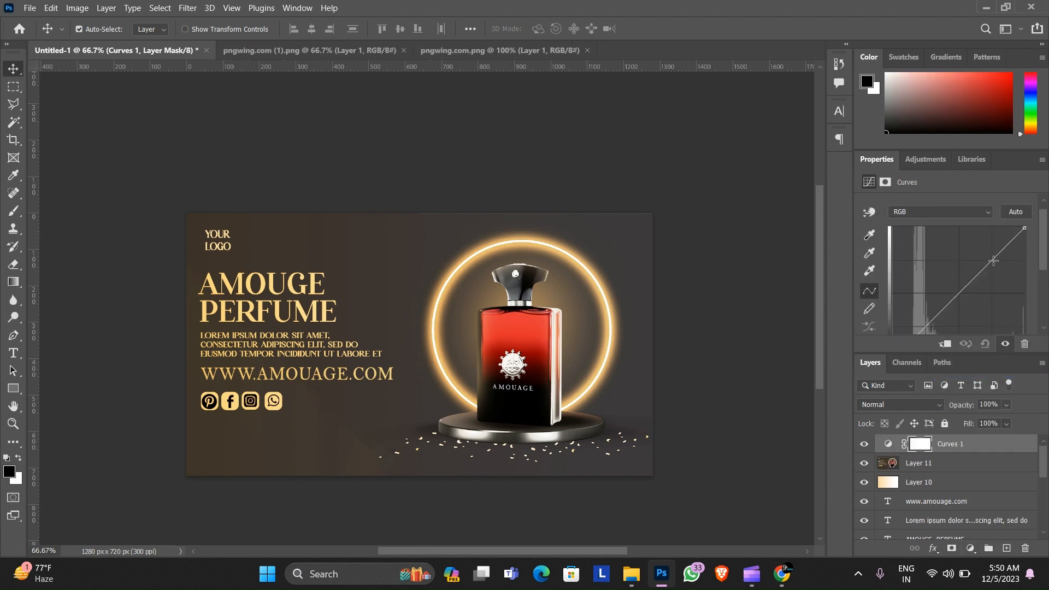
left_click_drag(993, 261, 992, 256)
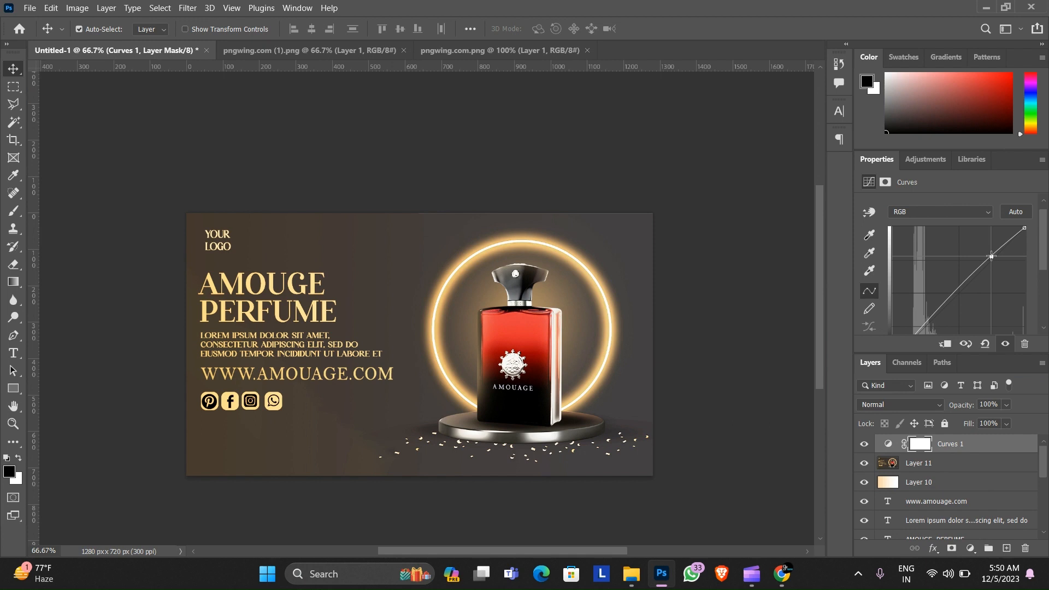
scroll(923, 318, "down", 2)
left_click_drag(922, 304, 924, 307)
scroll(568, 370, "down", 3)
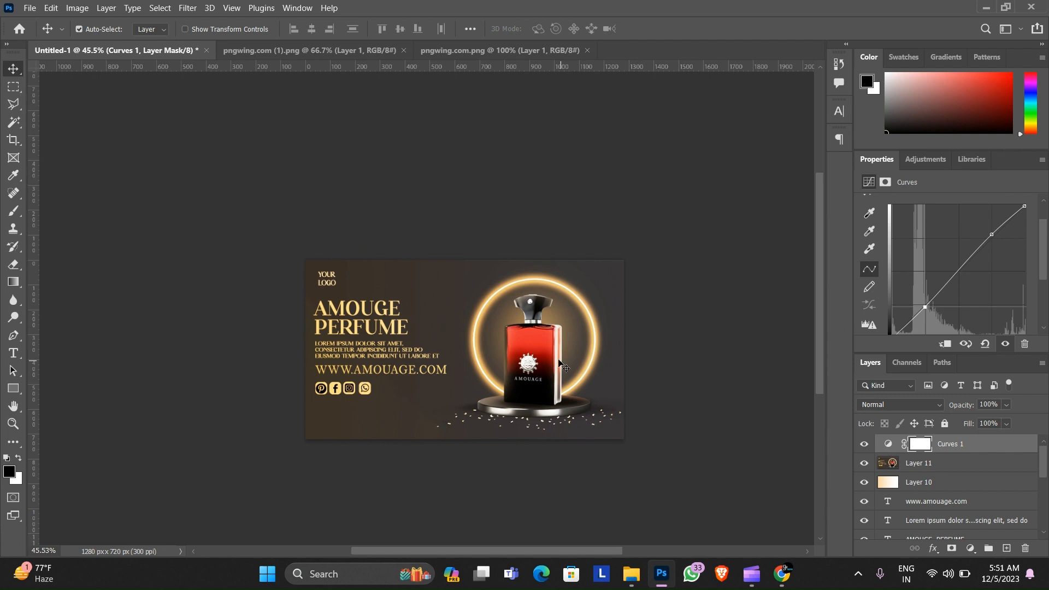
Try Light Gray and Black as the background color around the canvas, and return it to Dark Gray.
scroll(456, 317, "up", 3)
right_click(368, 153)
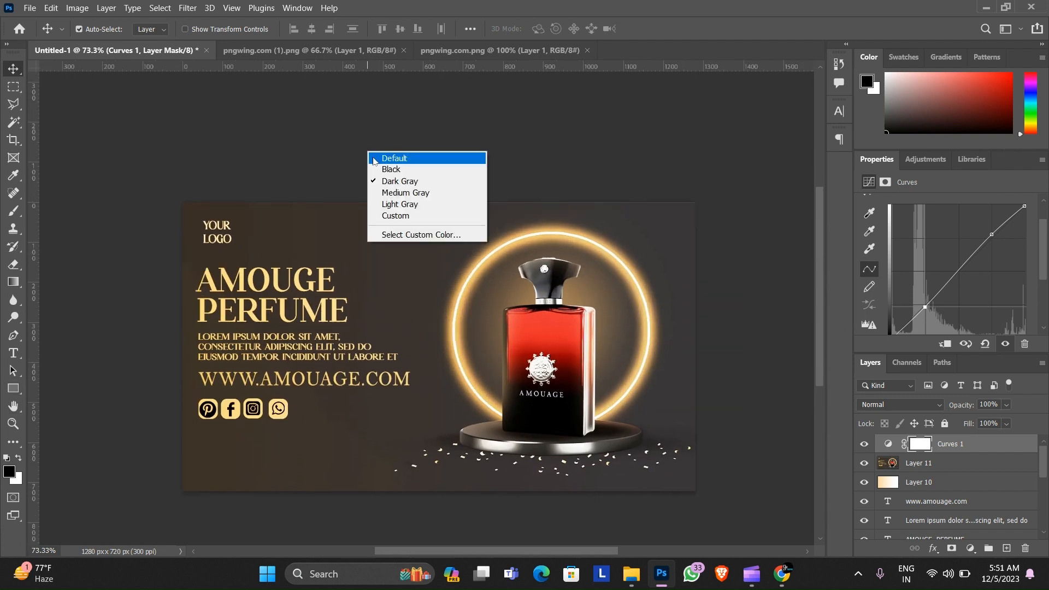
left_click(397, 205)
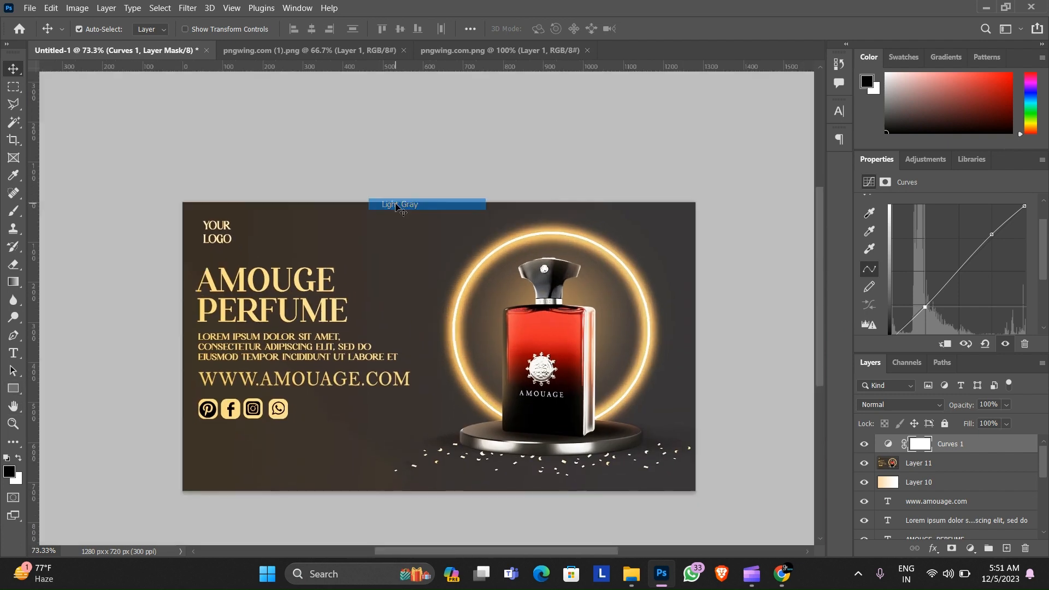
scroll(391, 160, "down", 1)
right_click(395, 145)
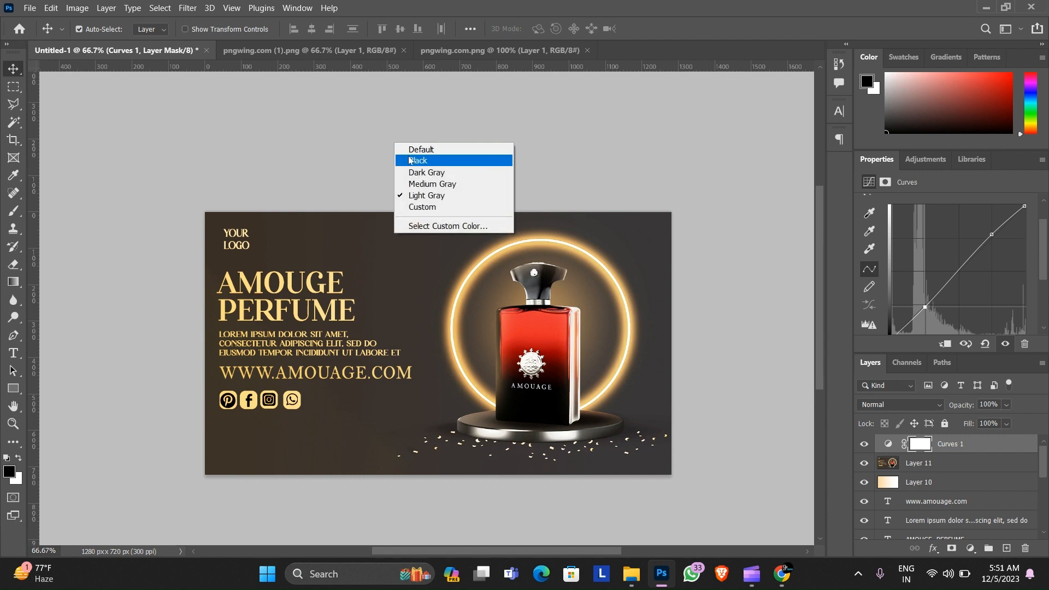
left_click(410, 161)
right_click(409, 148)
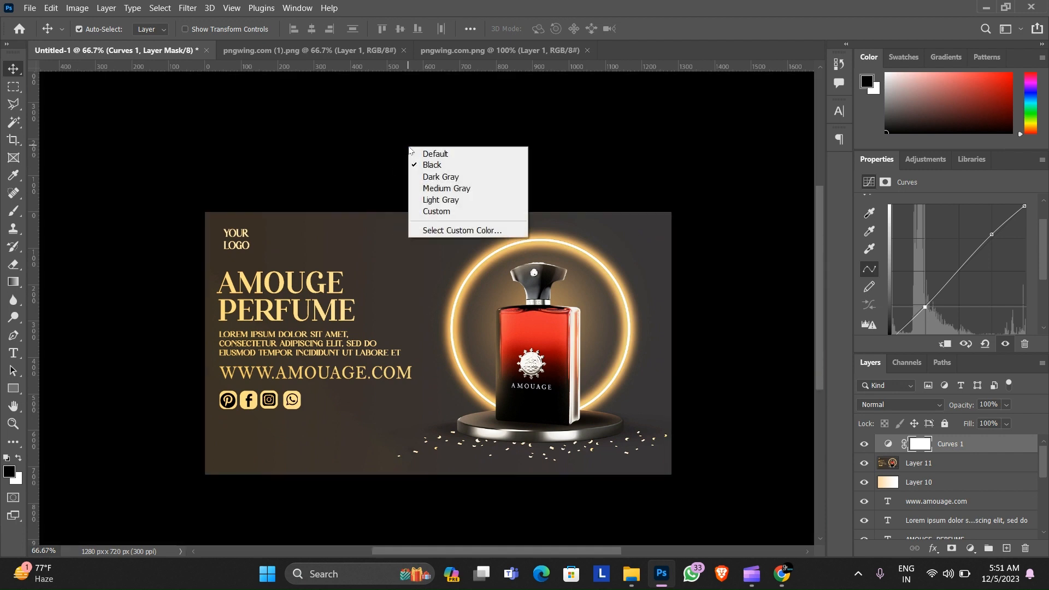
left_click(437, 177)
scroll(438, 181, "down", 2)
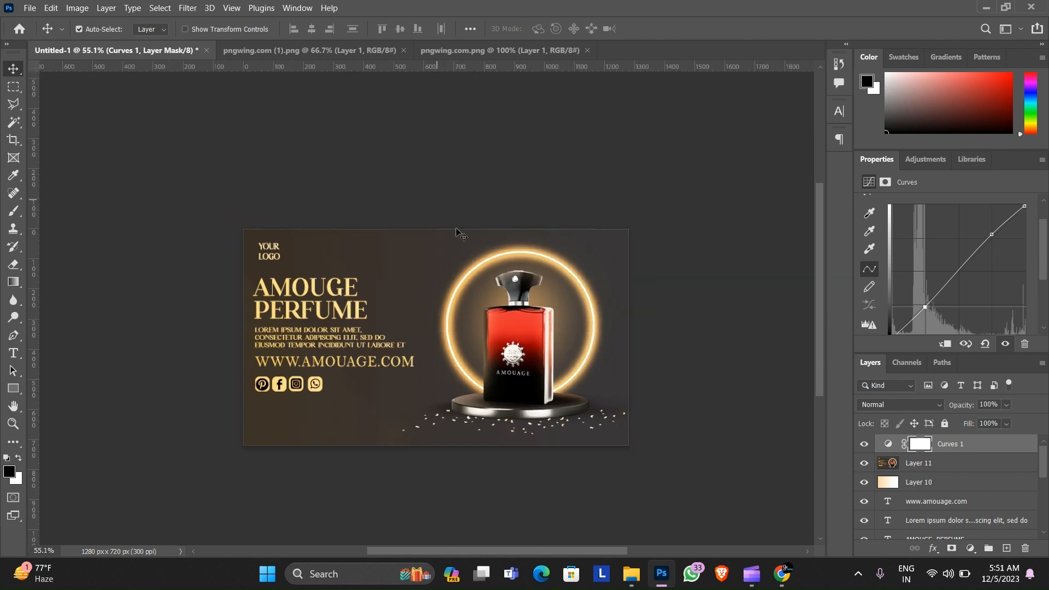
Open the Export As settings for the finished poster.
left_click_drag(460, 230, 449, 254)
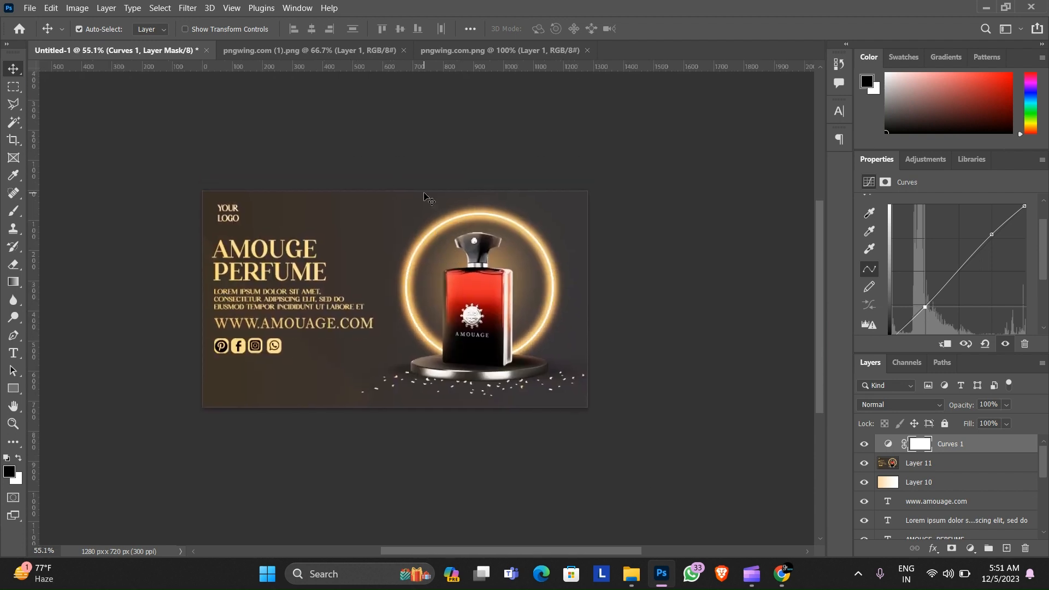
scroll(382, 196, "up", 3)
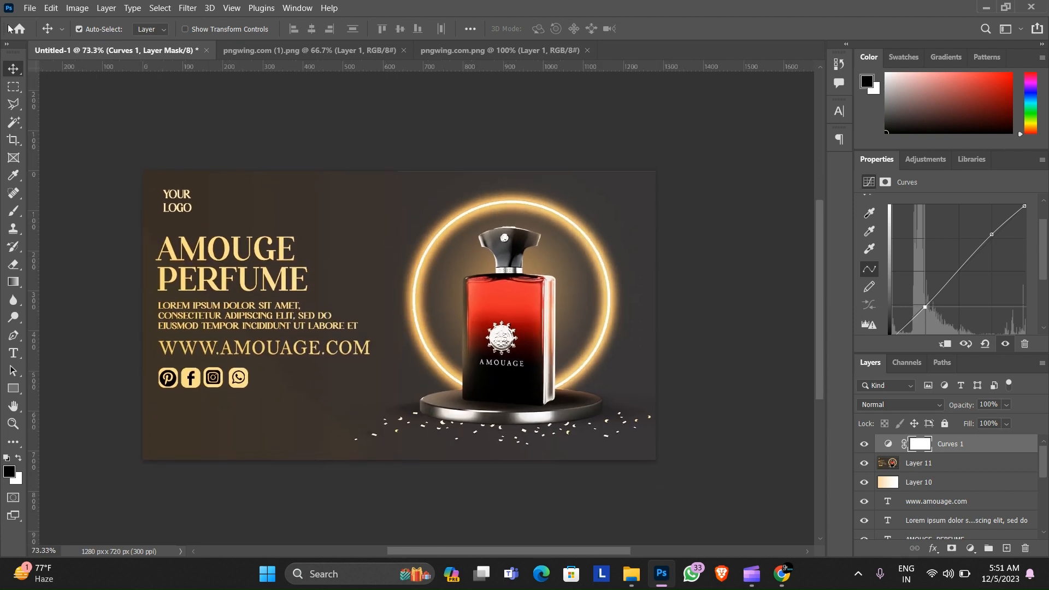
left_click(23, 13)
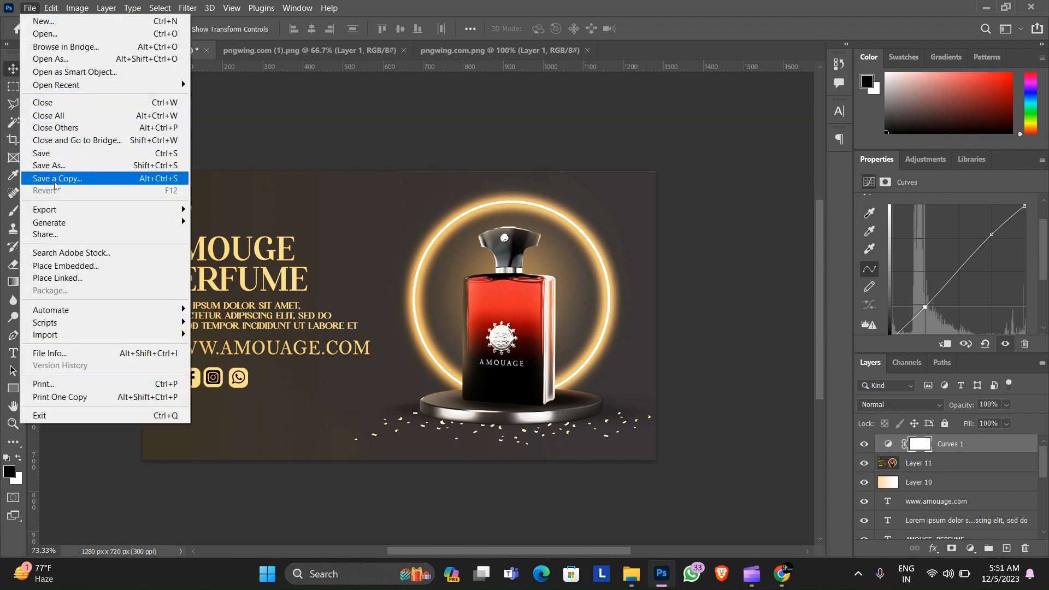
mouse_move(62, 211)
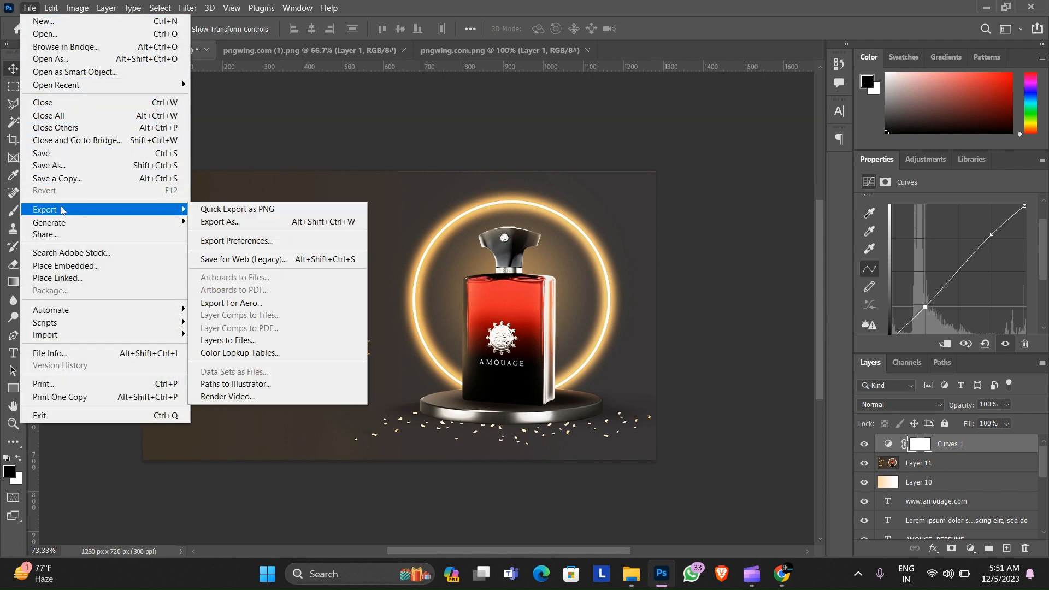
left_click(268, 223)
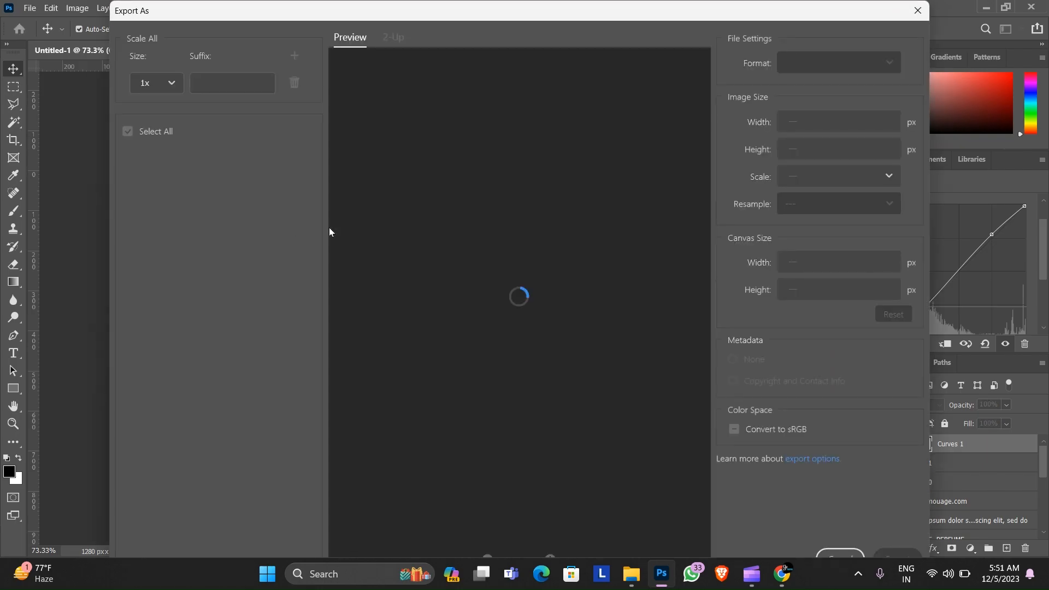